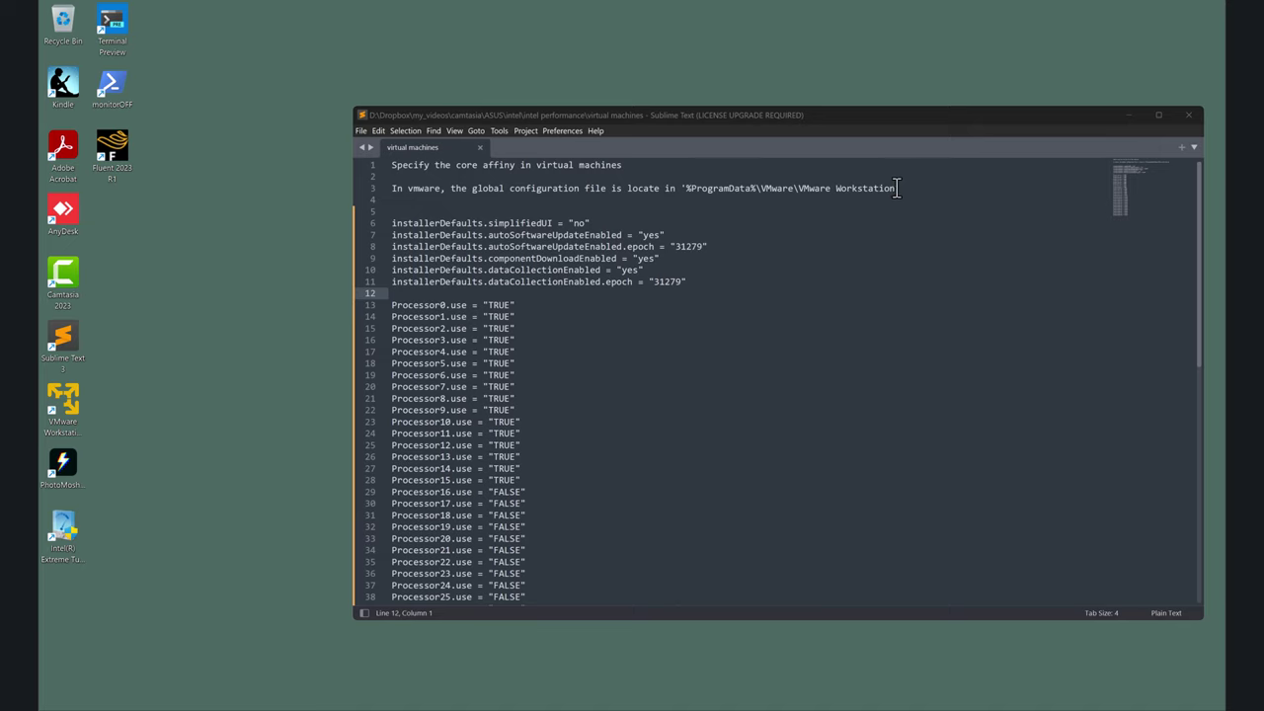
# Highlight the %ProgramData%\VMware\VMware Workstation path in the virtual machines notes and look over the settings listed below it.
pyautogui.moveTo(897, 187); pyautogui.dragTo(685, 189)
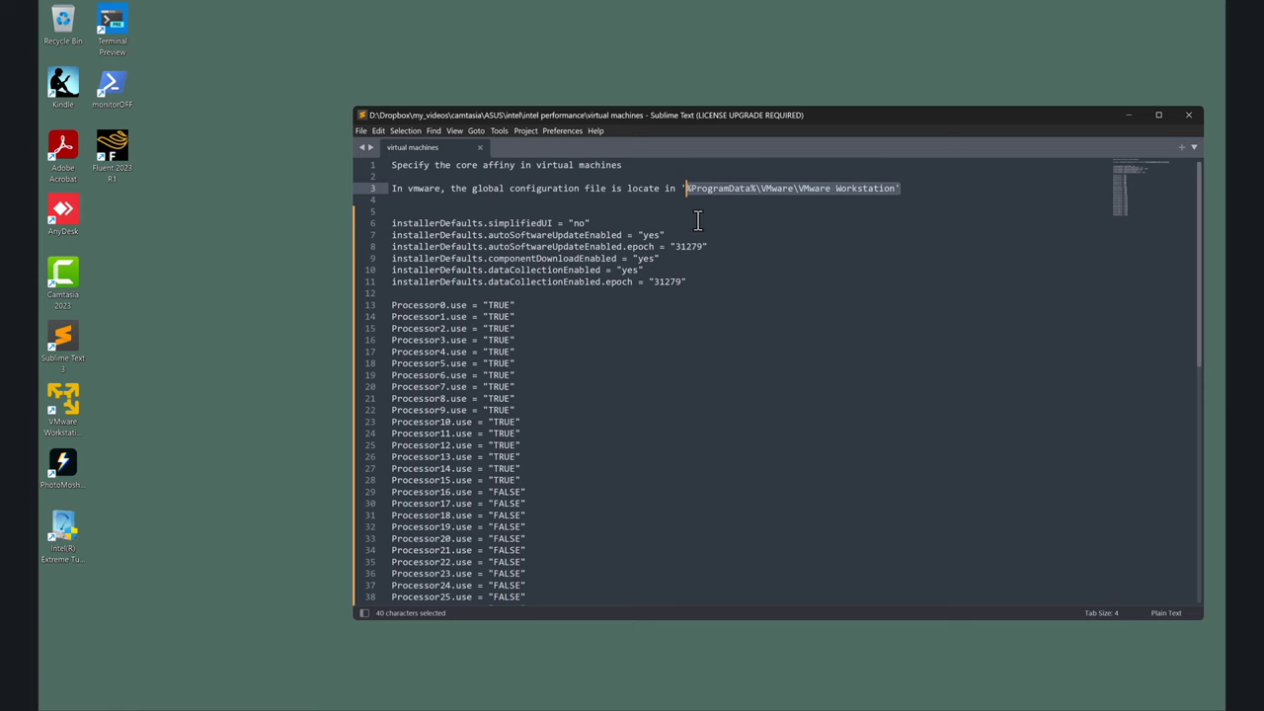
pyautogui.scroll(-2, 688, 265)
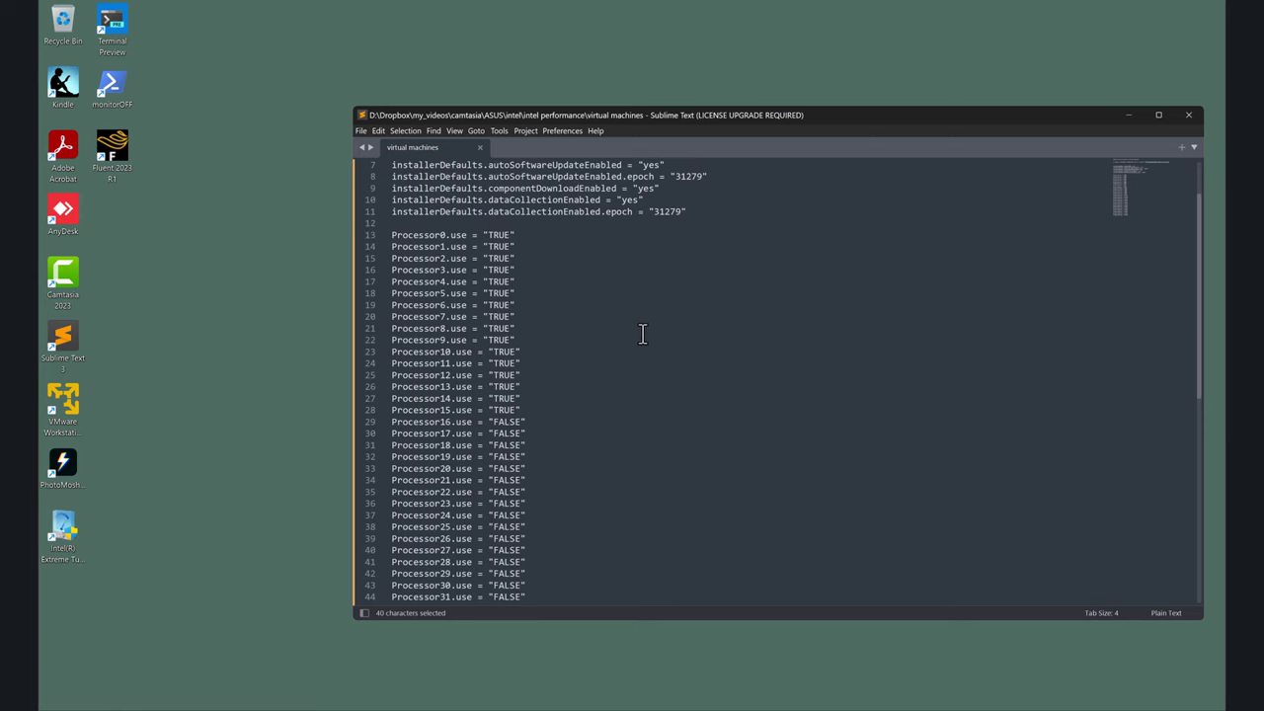
pyautogui.scroll(2, 638, 331)
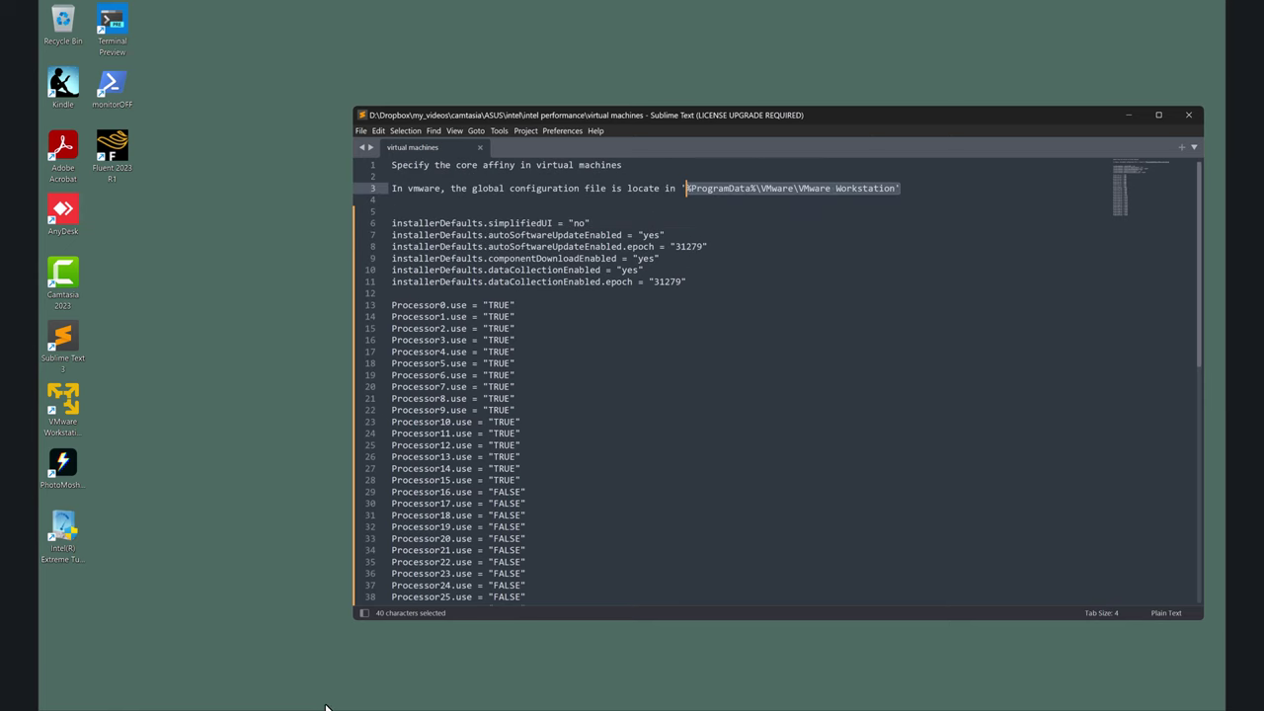
# Switch to File Explorer and open config.ini from the ProgramData VMware Workstation folder in Sublime Text.
pyautogui.moveTo(289, 707)
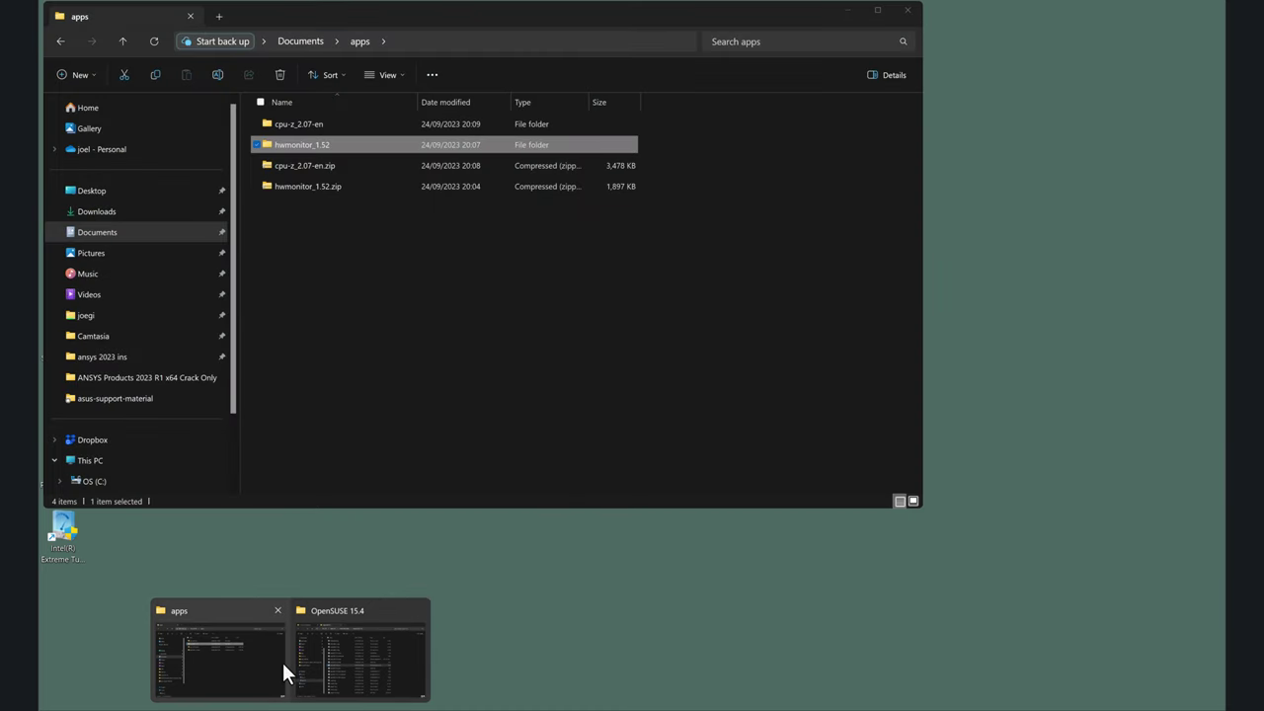
pyautogui.click(285, 662)
pyautogui.click(847, 11)
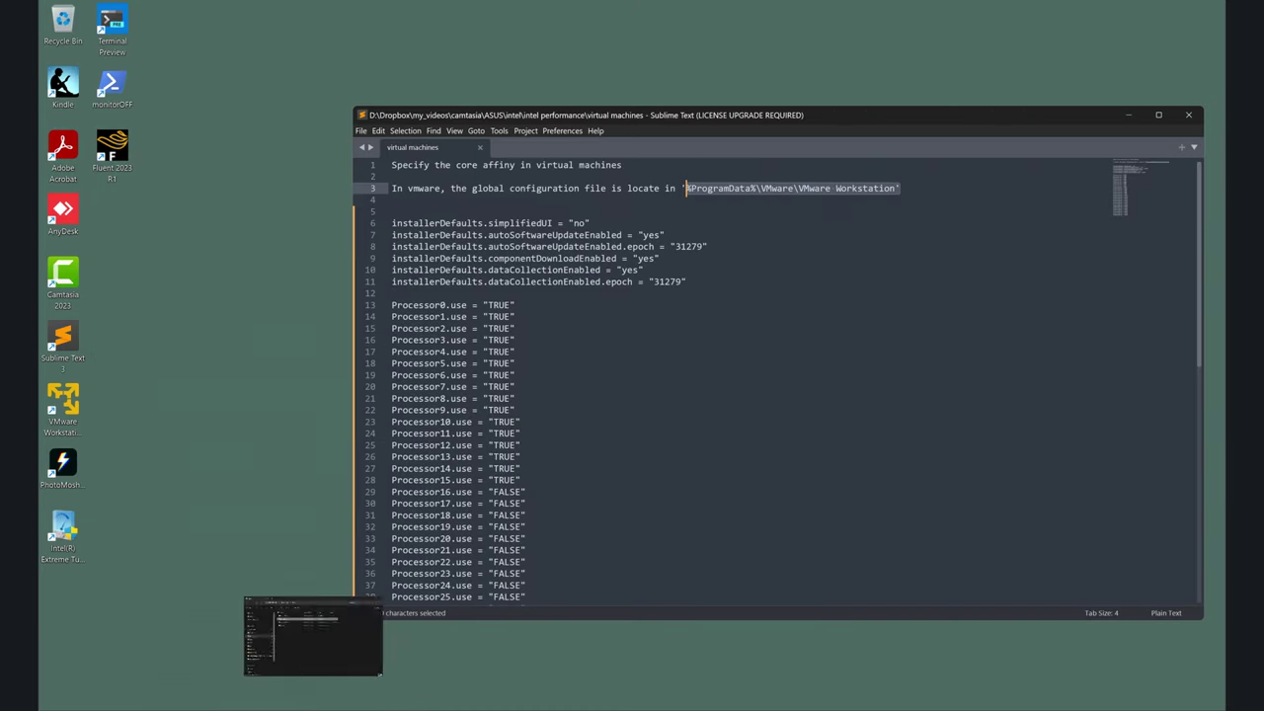
pyautogui.click(227, 652)
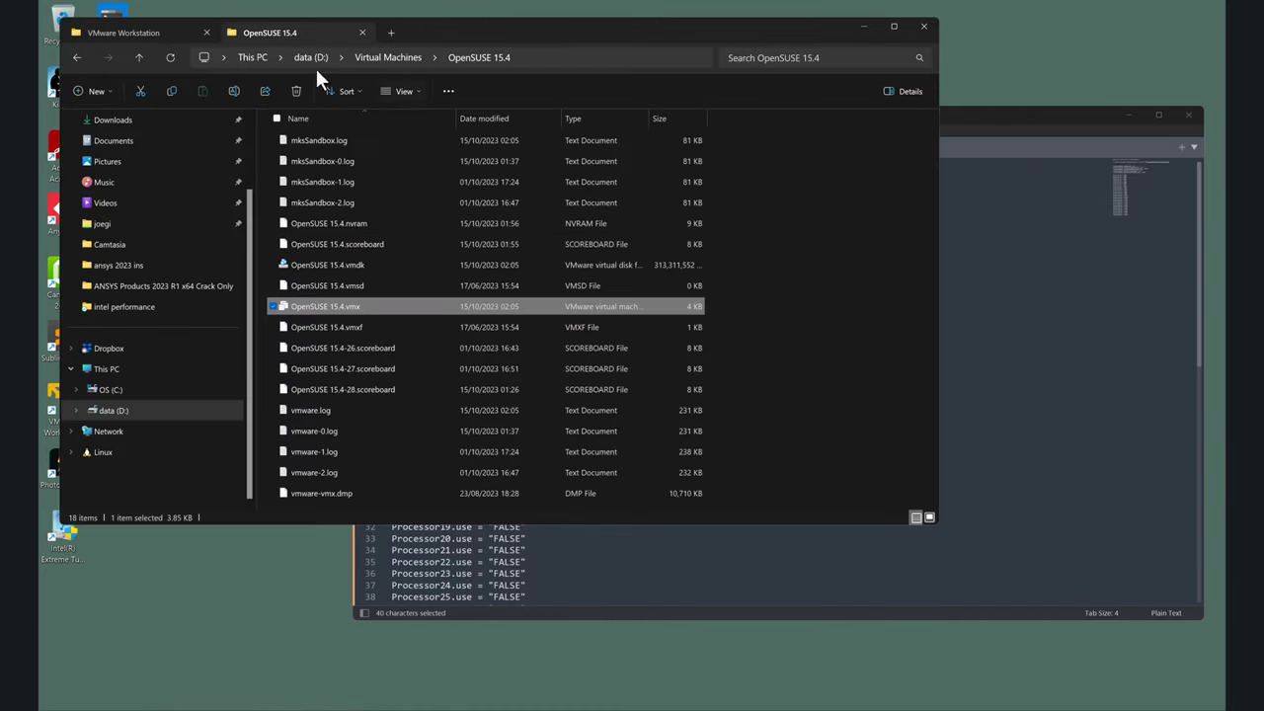
pyautogui.click(127, 32)
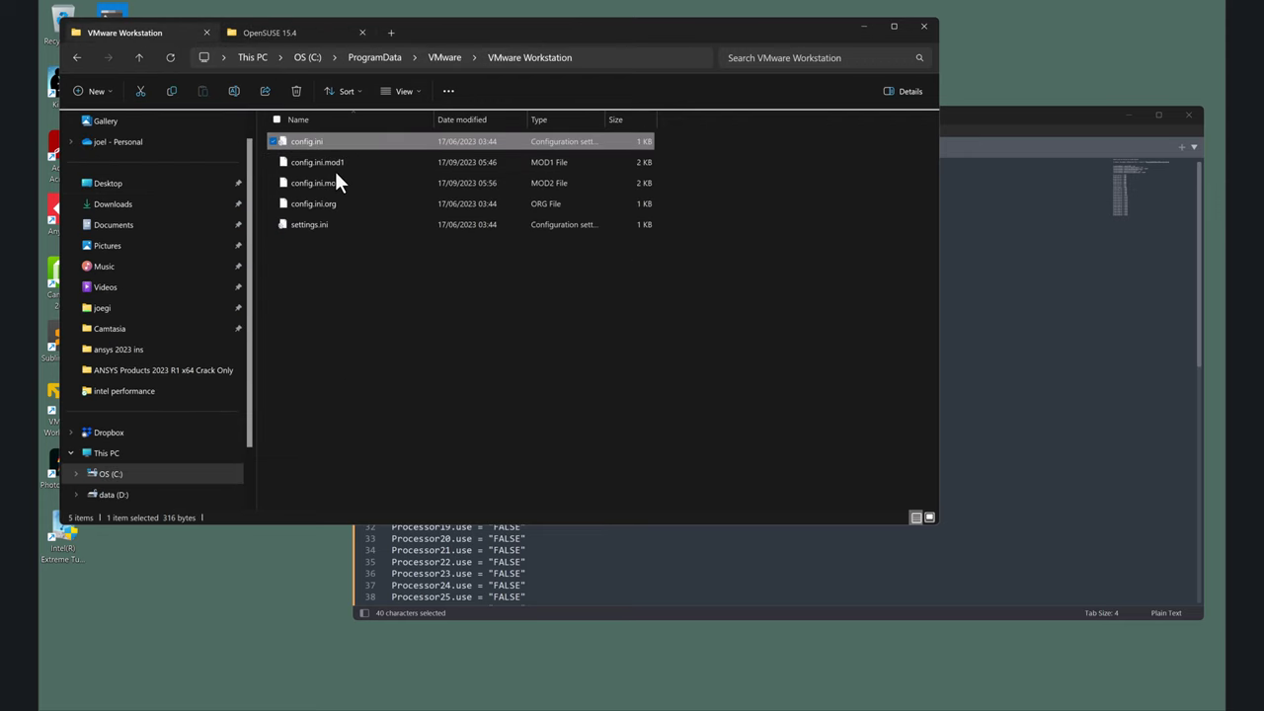
pyautogui.doubleClick(298, 141)
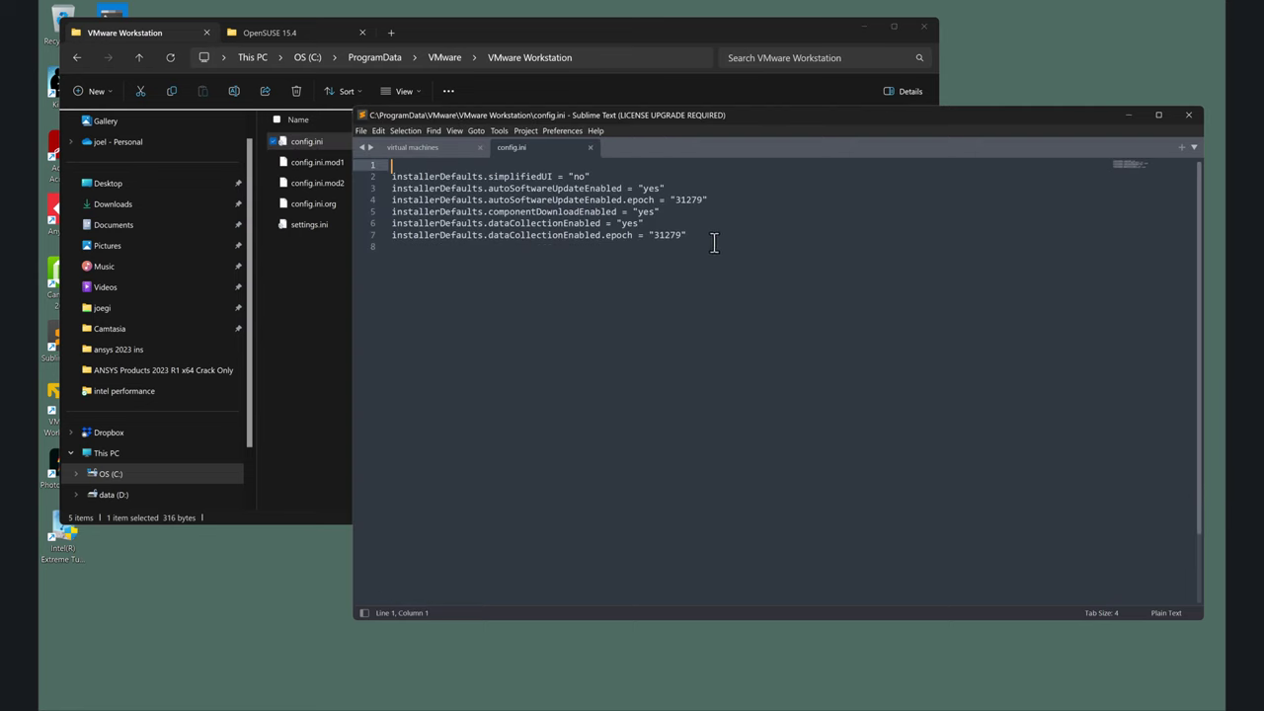
# Open config.ini.mod2 from the same folder and highlight its block of Processor use lines.
pyautogui.doubleClick(317, 183)
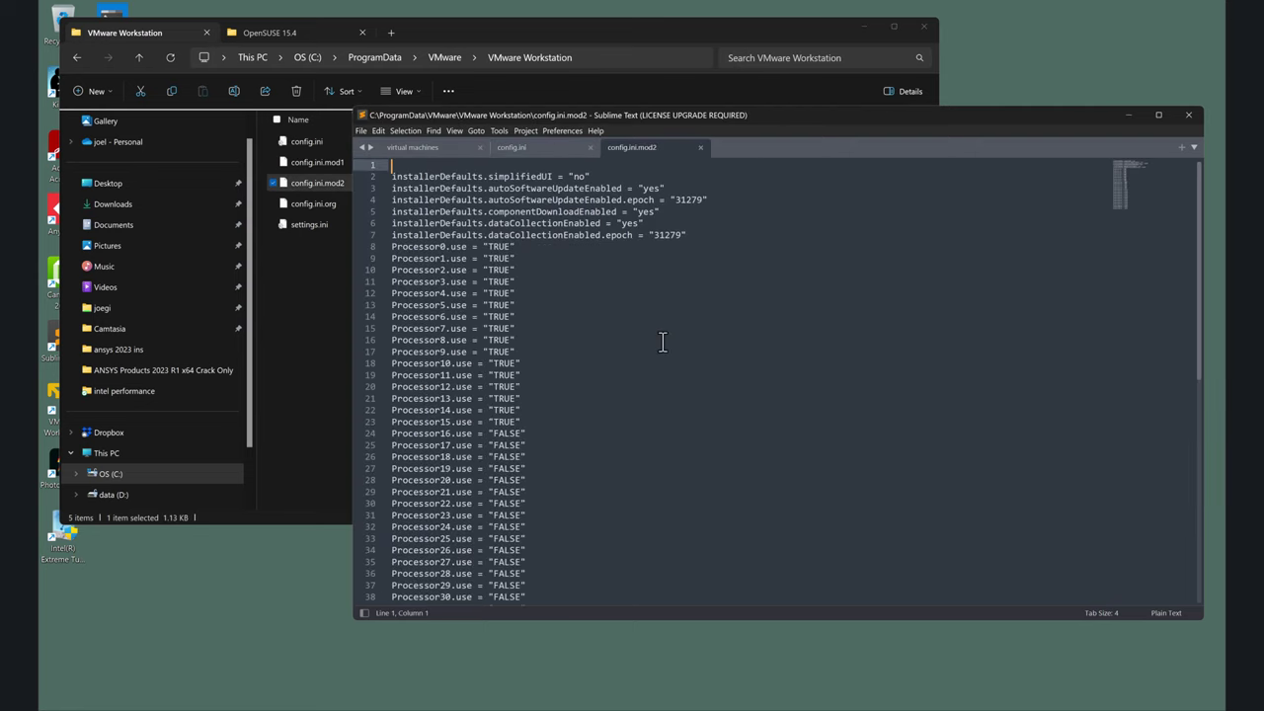
pyautogui.scroll(-3, 582, 572)
pyautogui.moveTo(550, 514); pyautogui.dragTo(405, 246)
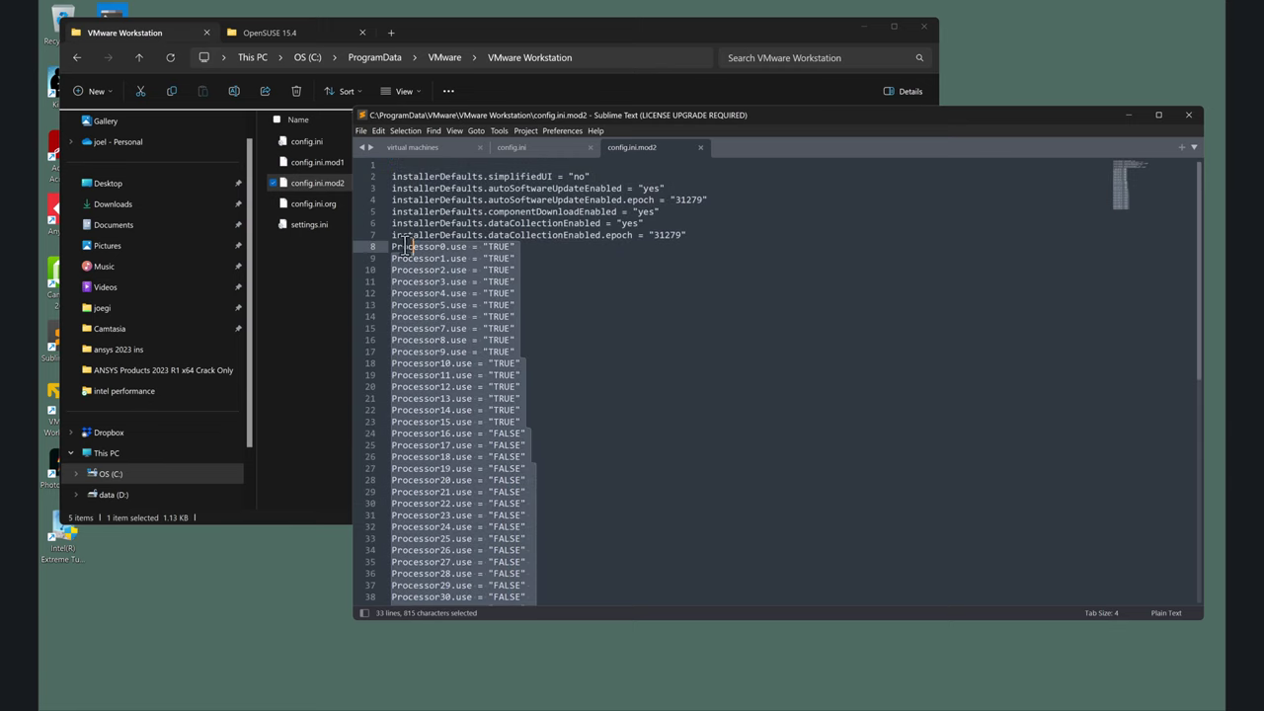
# Compare the Processor lines in the virtual machines notes with the P-Core and E-Core list in HWMonitor.
pyautogui.click(537, 147)
pyautogui.click(422, 150)
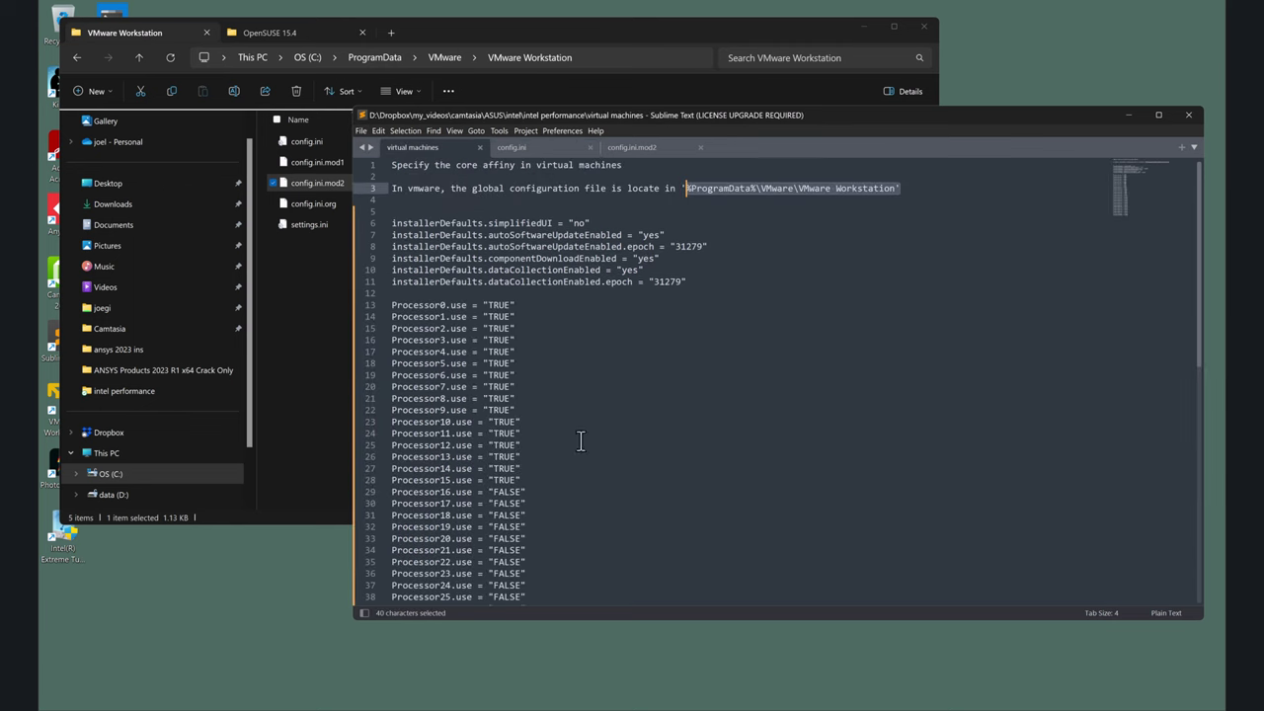
pyautogui.scroll(-2, 604, 462)
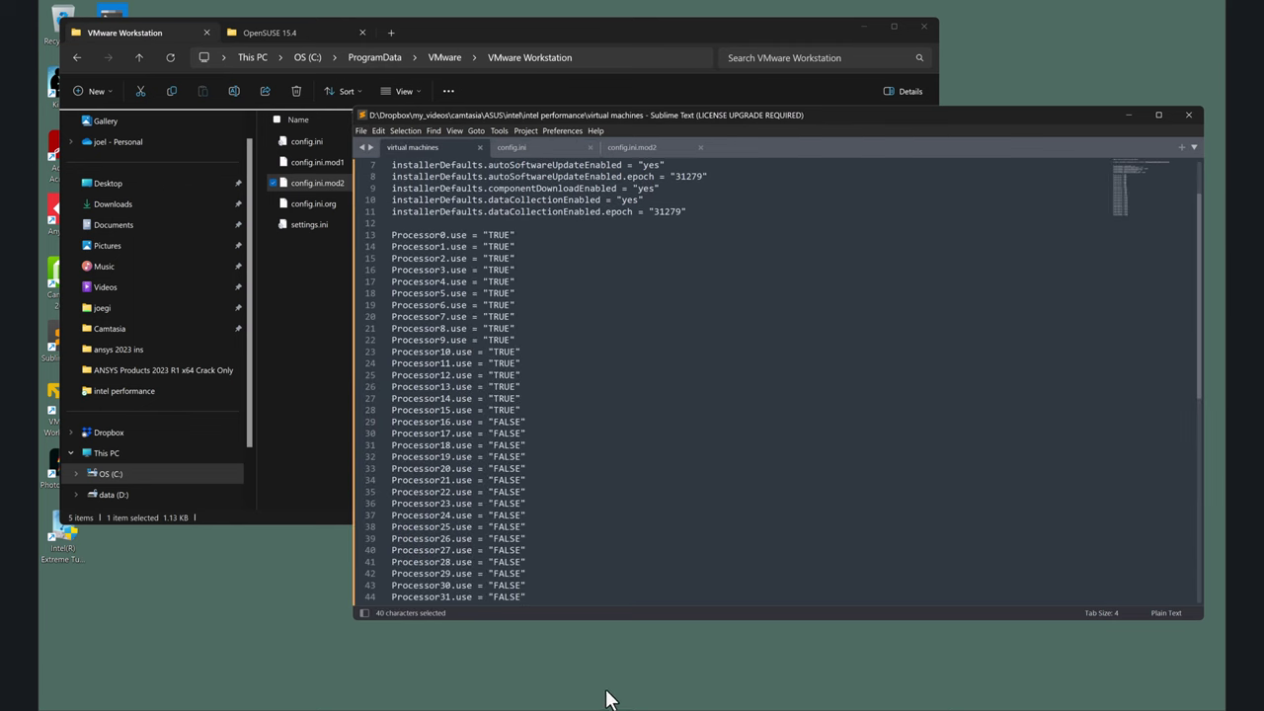
pyautogui.click(519, 705)
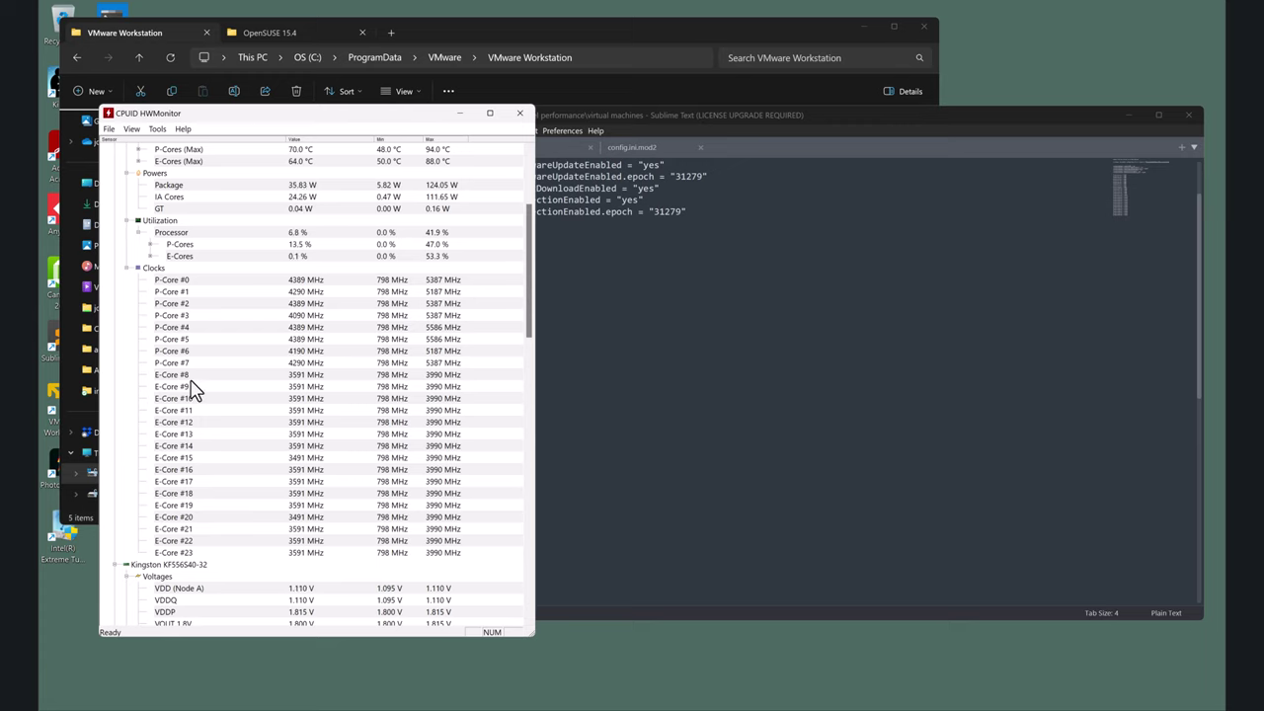
pyautogui.click(851, 356)
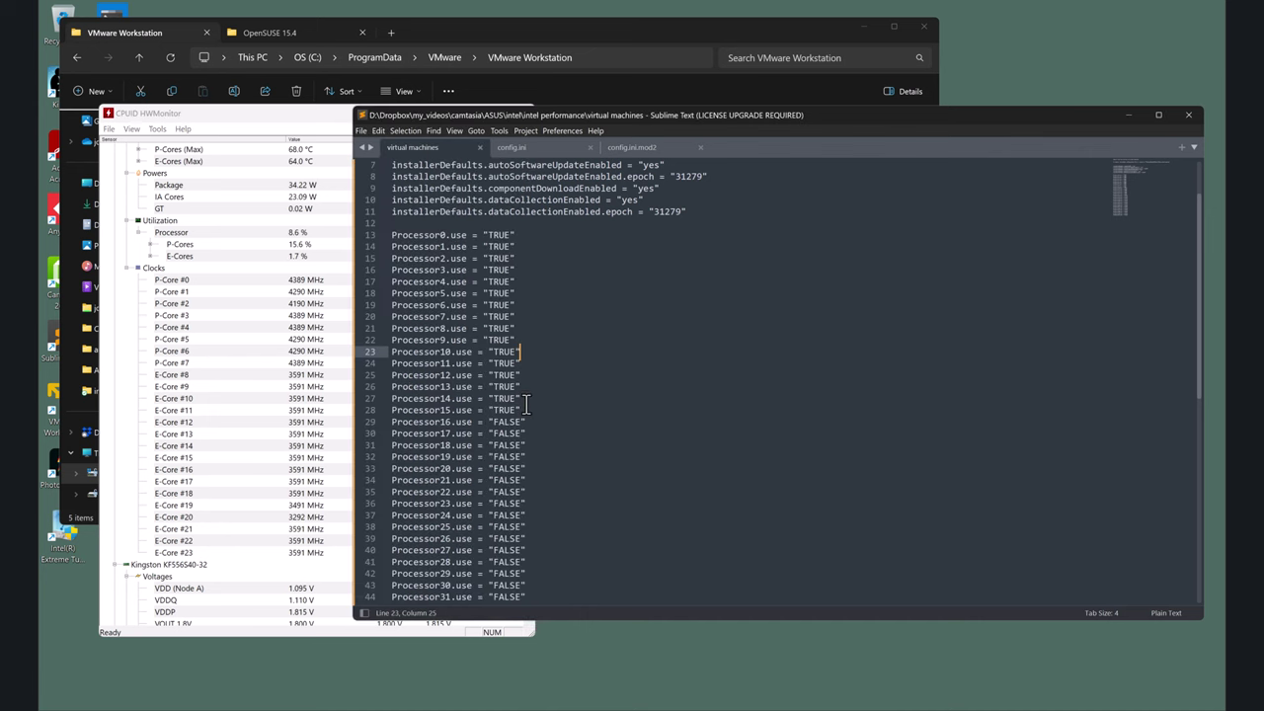
# Highlight the Processor0 to Processor15 TRUE lines in the notes, followed by the Processor16 to Processor31 FALSE lines.
pyautogui.moveTo(527, 405); pyautogui.dragTo(392, 235)
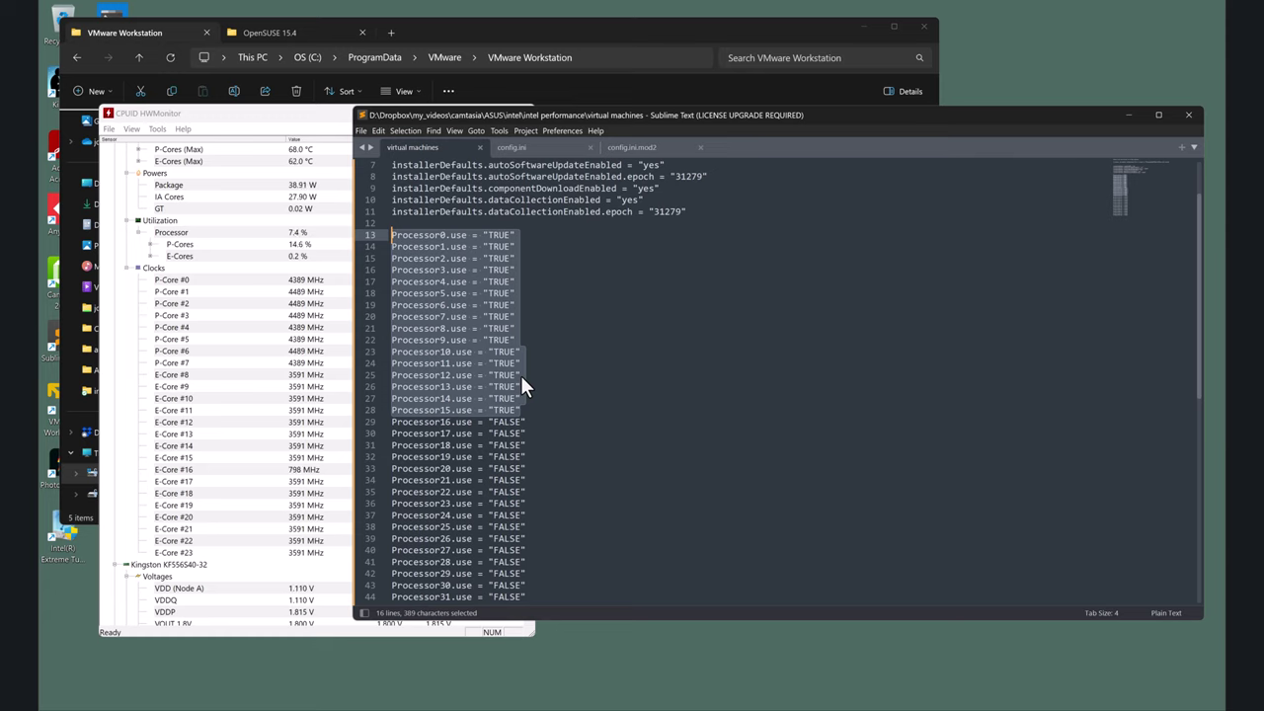
pyautogui.scroll(-1, 543, 449)
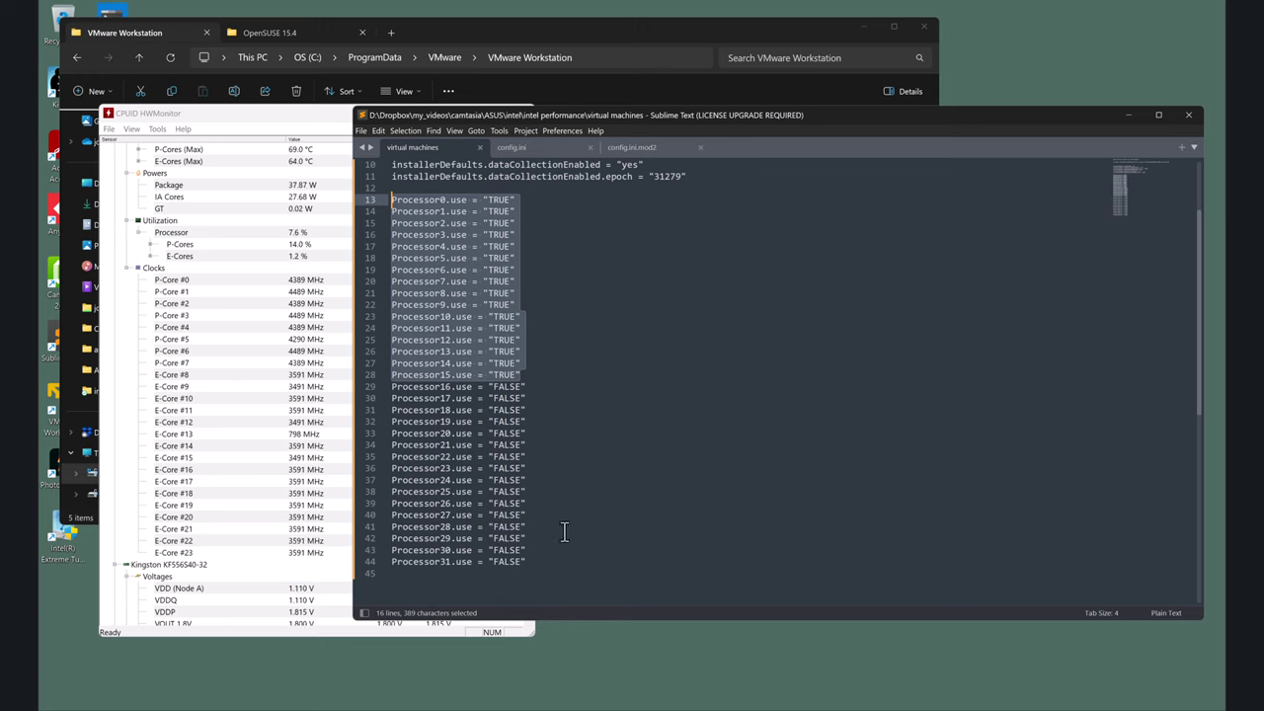
pyautogui.click(534, 562)
pyautogui.moveTo(533, 562); pyautogui.dragTo(396, 388)
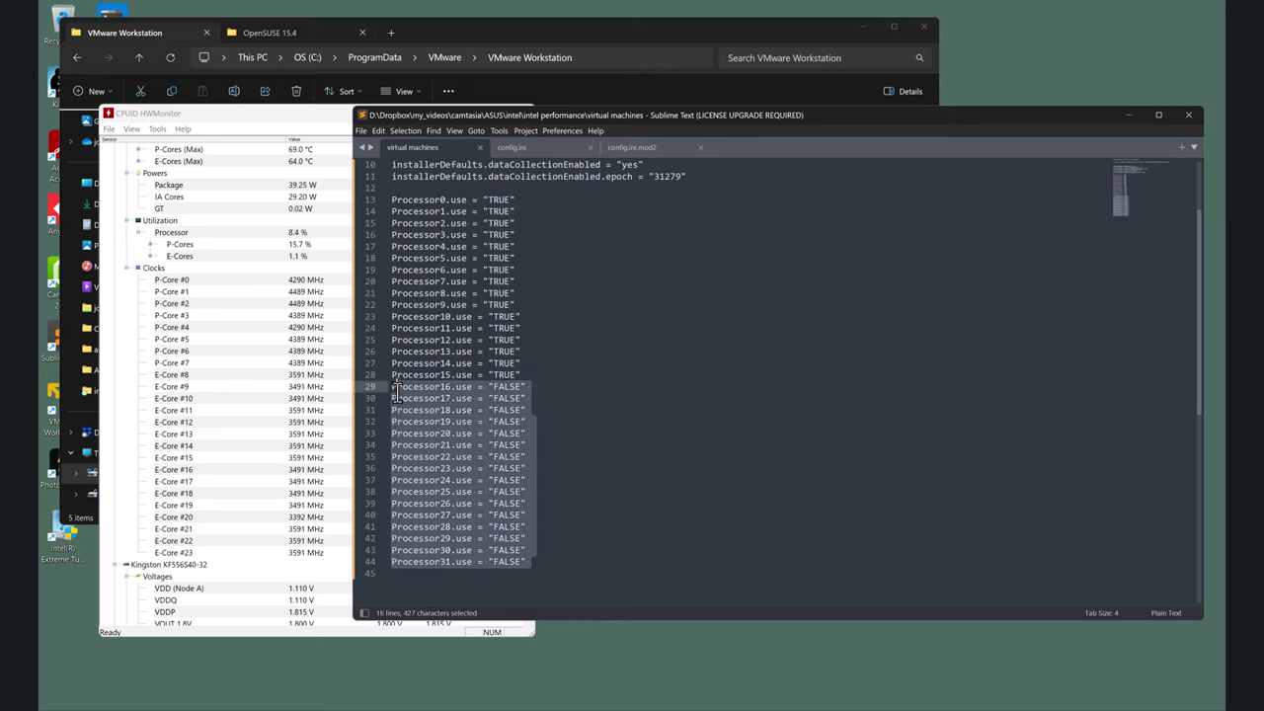
pyautogui.scroll(3, 548, 420)
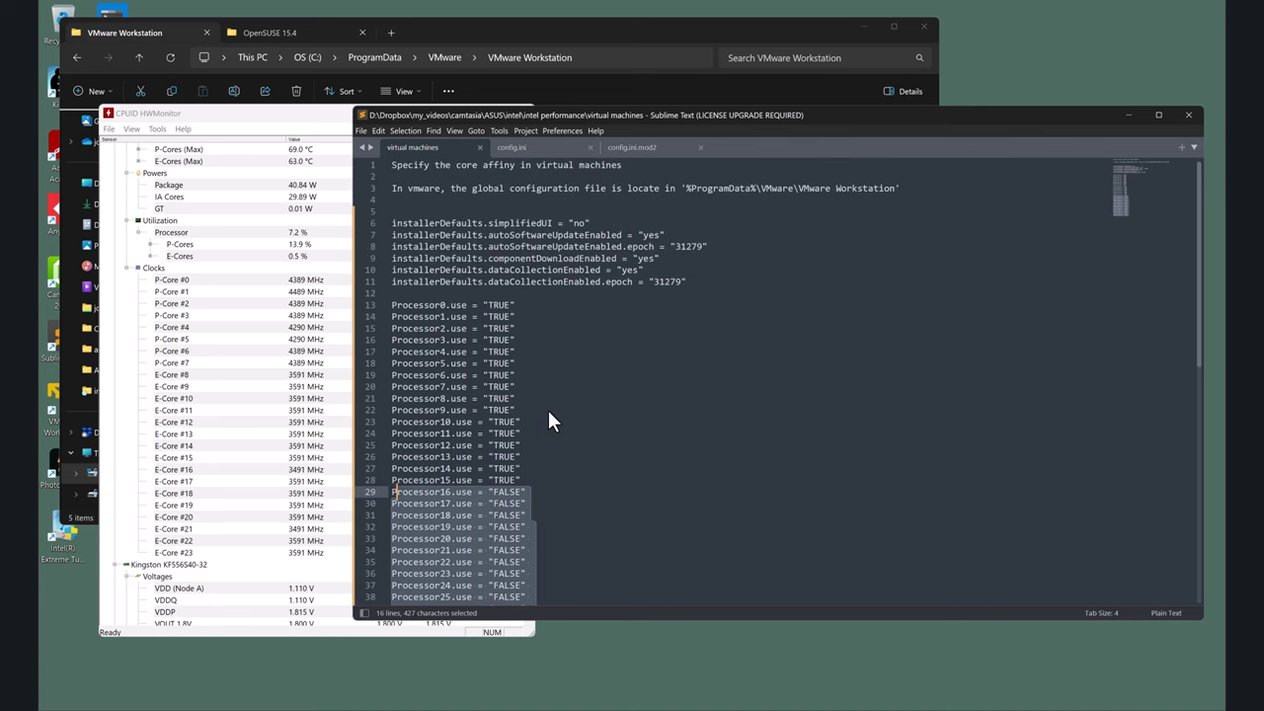
# Close HWMonitor and launch VMware Workstation 17 Player, leaving it minimised after viewing its virtual machine list.
pyautogui.click(337, 126)
pyautogui.click(516, 113)
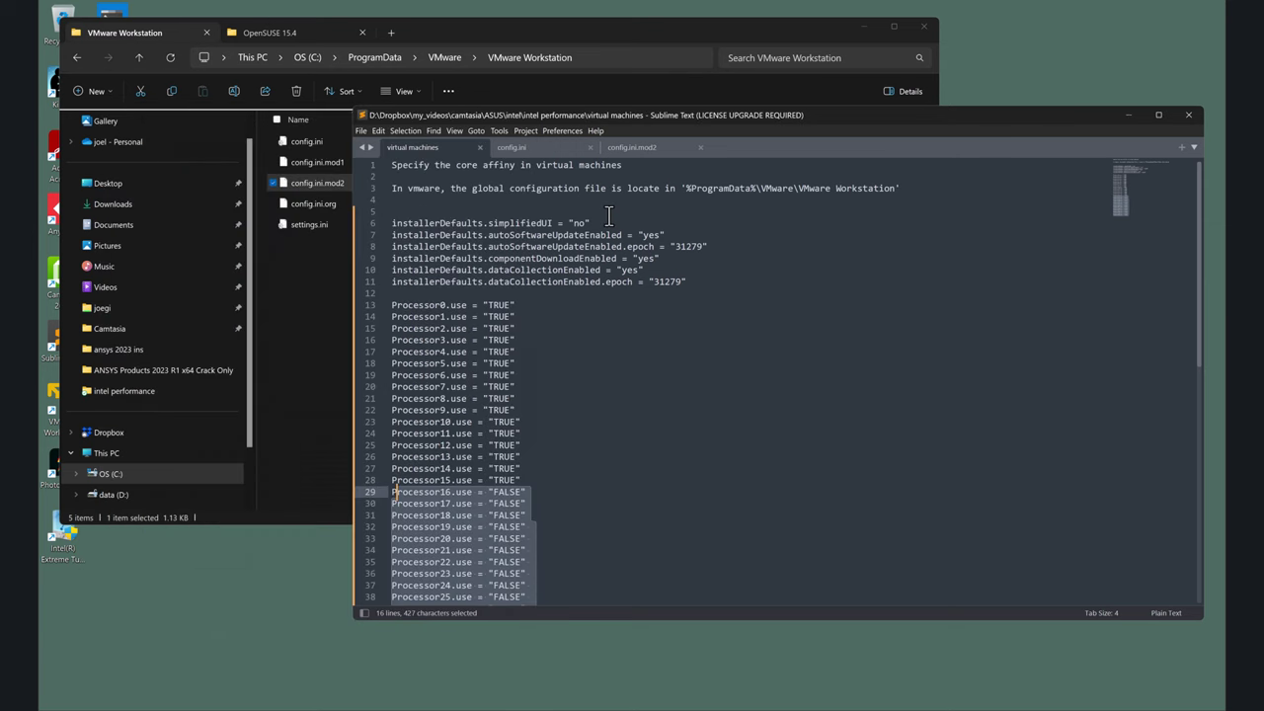
pyautogui.moveTo(502, 31); pyautogui.dragTo(603, 30)
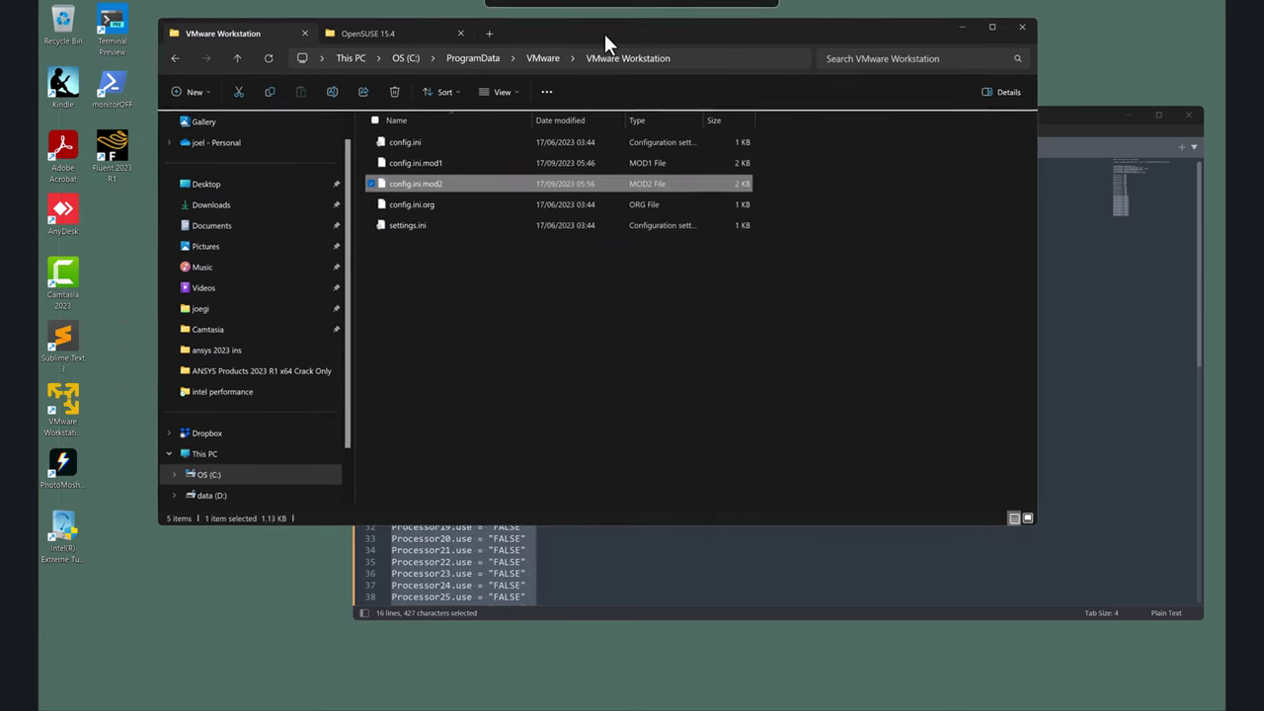
pyautogui.click(72, 396)
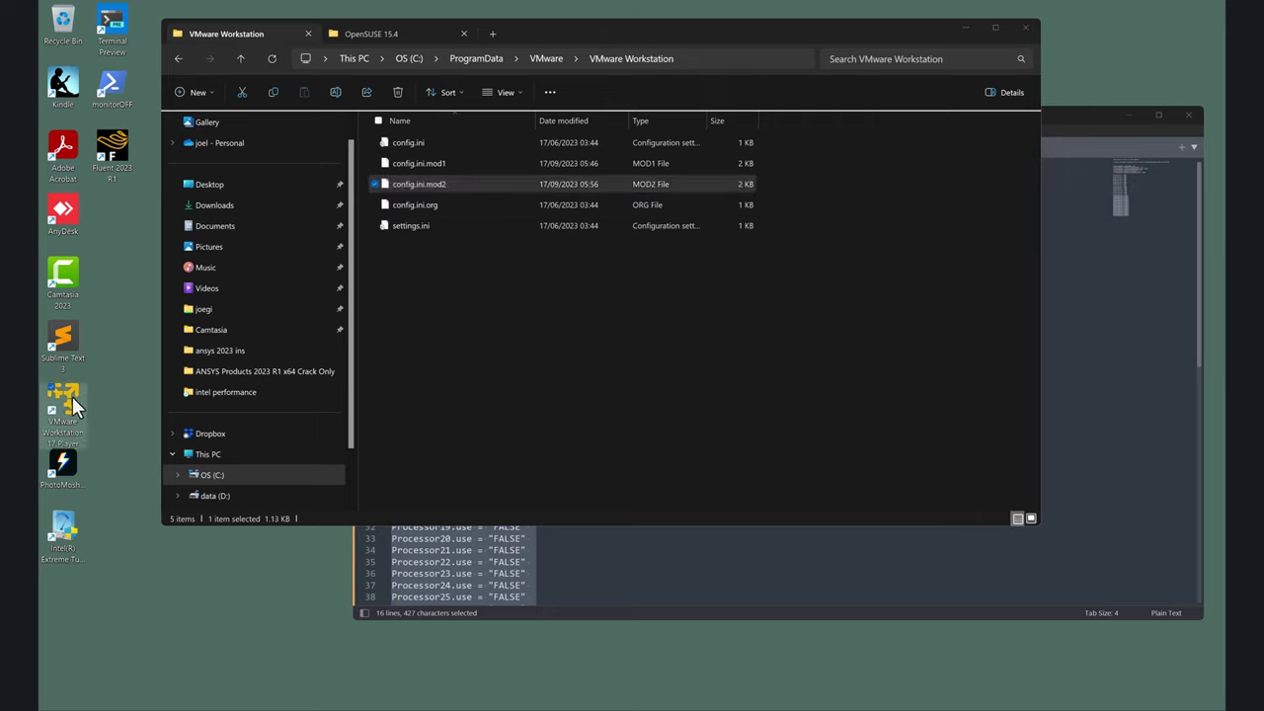
pyautogui.doubleClick(72, 396)
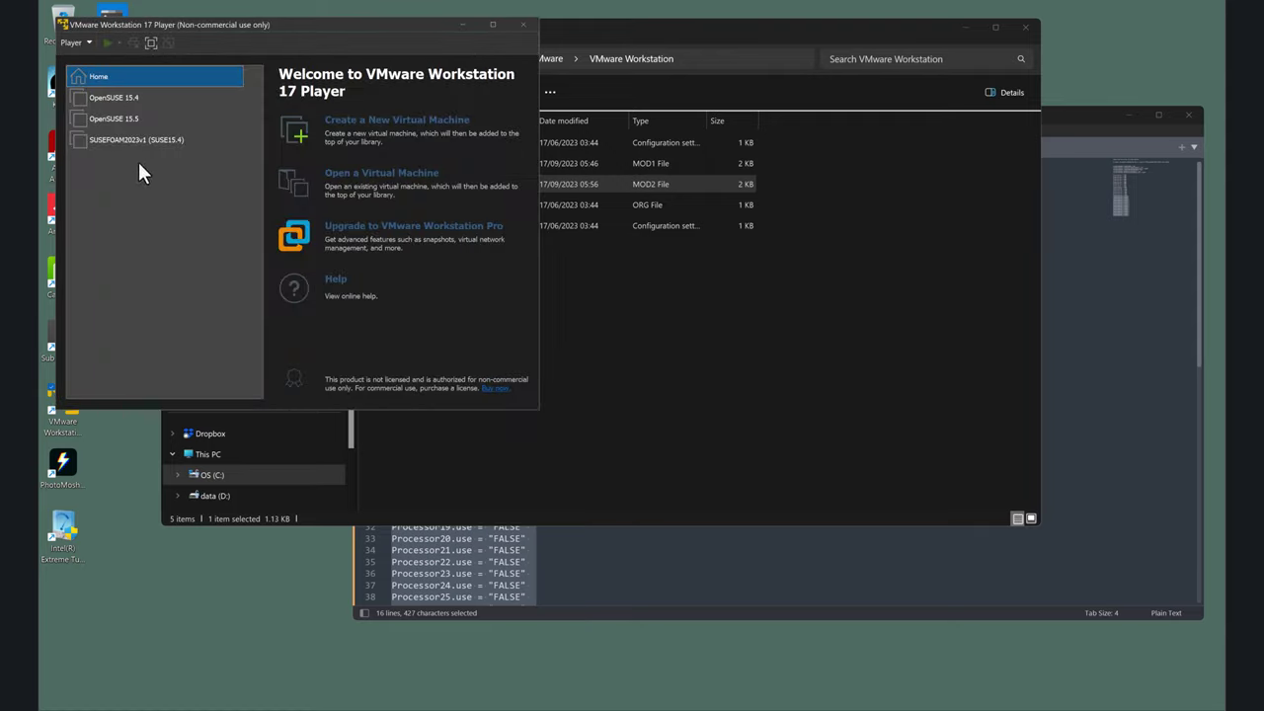
pyautogui.click(460, 26)
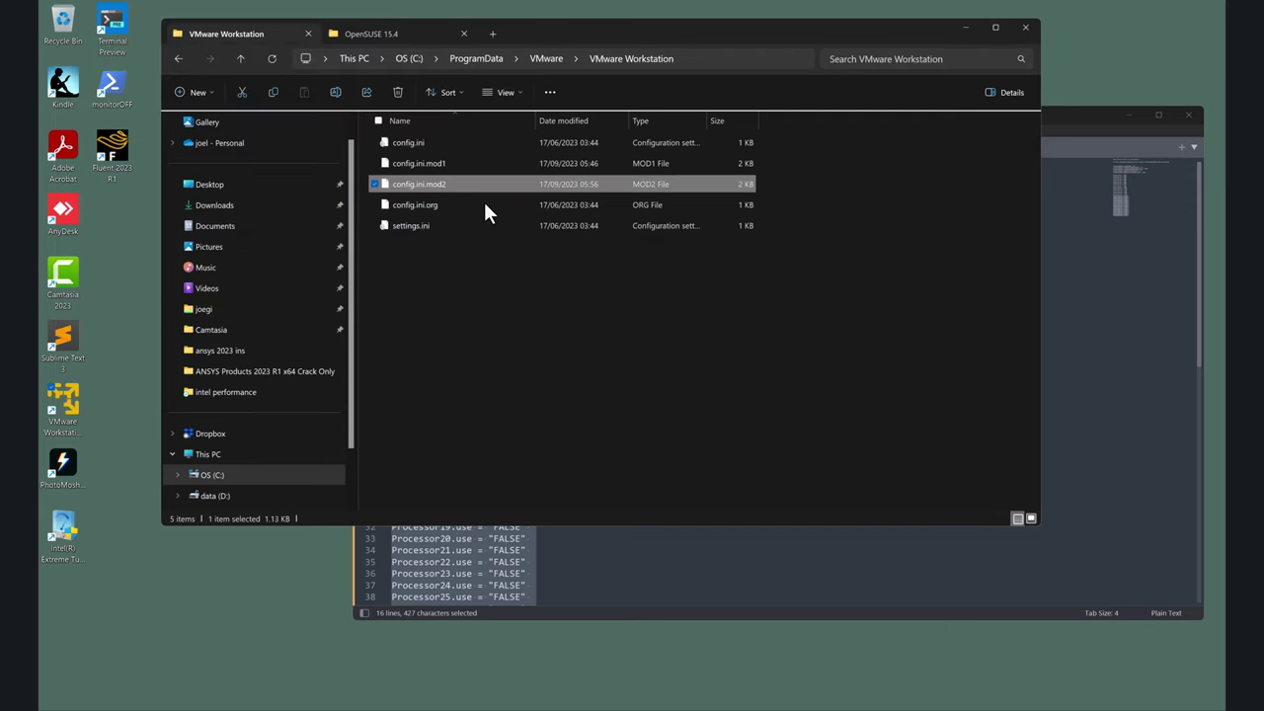
# Open OpenSUSE 15.4.vmx from the OpenSUSE 15.4 folder in Sublime Text and compare the end of the file with the notes.
pyautogui.click(387, 26)
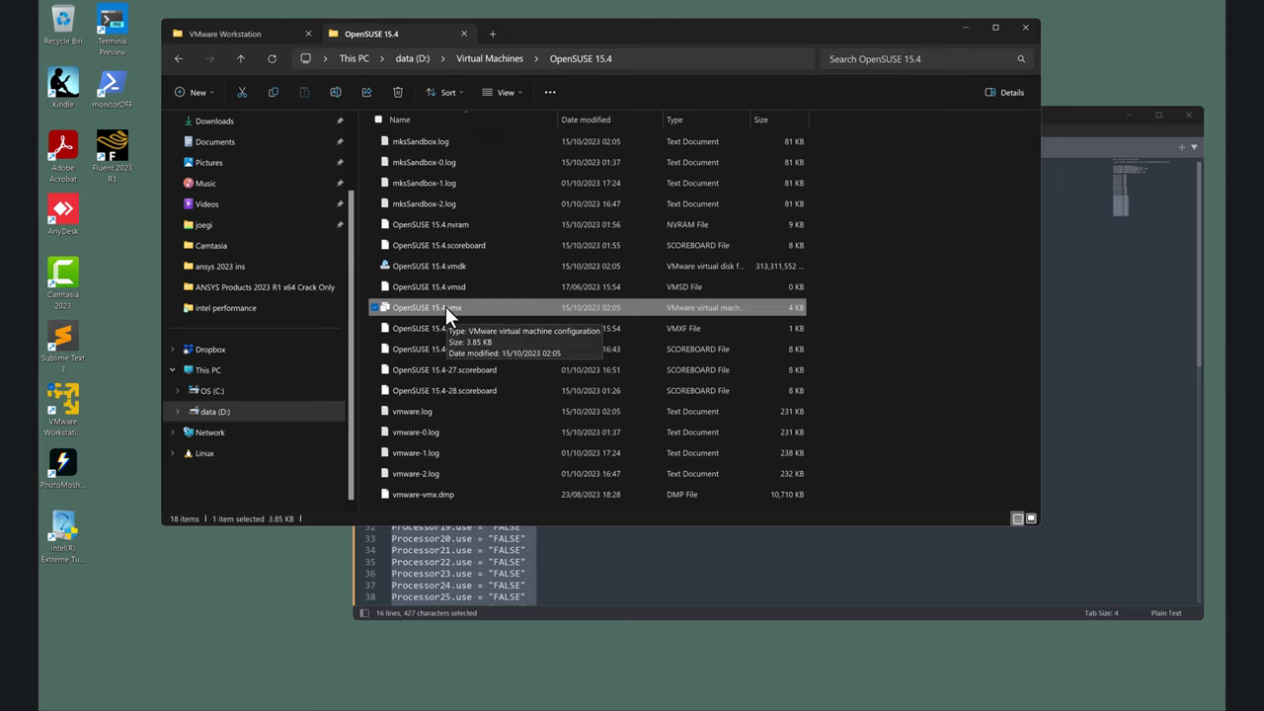
pyautogui.moveTo(445, 306); pyautogui.dragTo(1017, 346)
pyautogui.scroll(-20, 836, 387)
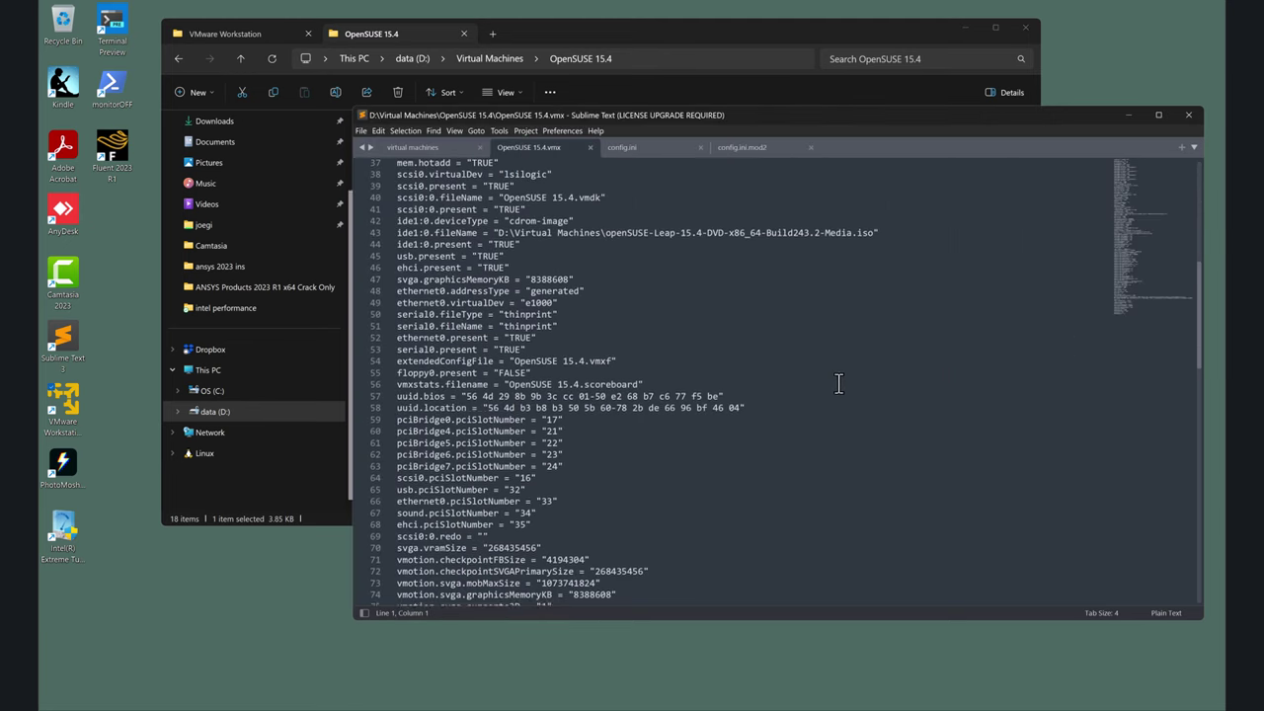
pyautogui.scroll(-3, 830, 387)
pyautogui.scroll(4, 829, 386)
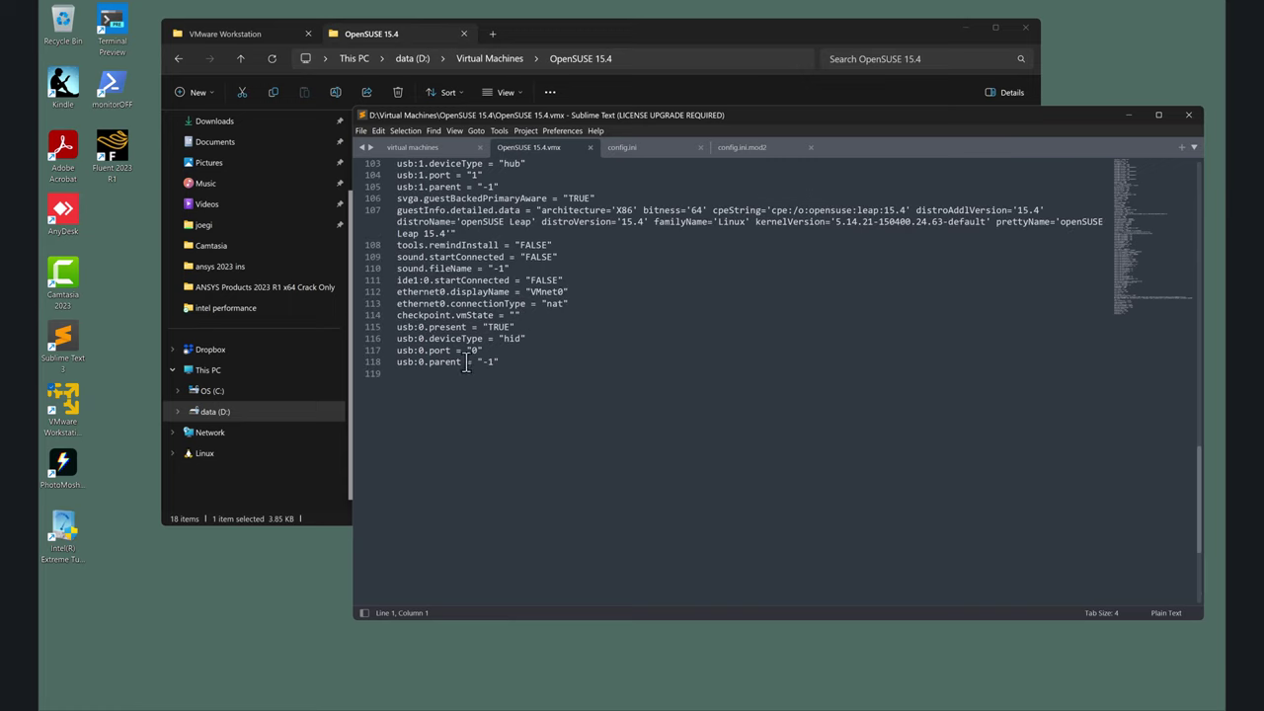
pyautogui.click(431, 374)
pyautogui.click(656, 144)
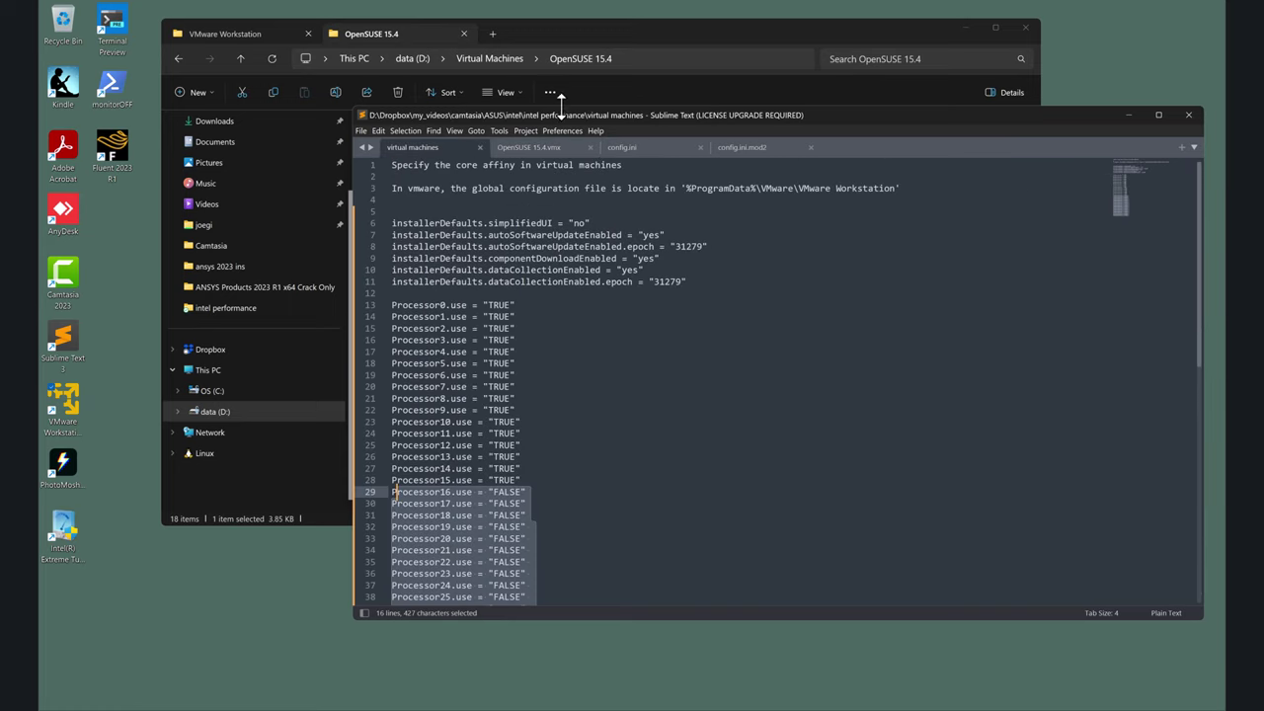
pyautogui.click(533, 148)
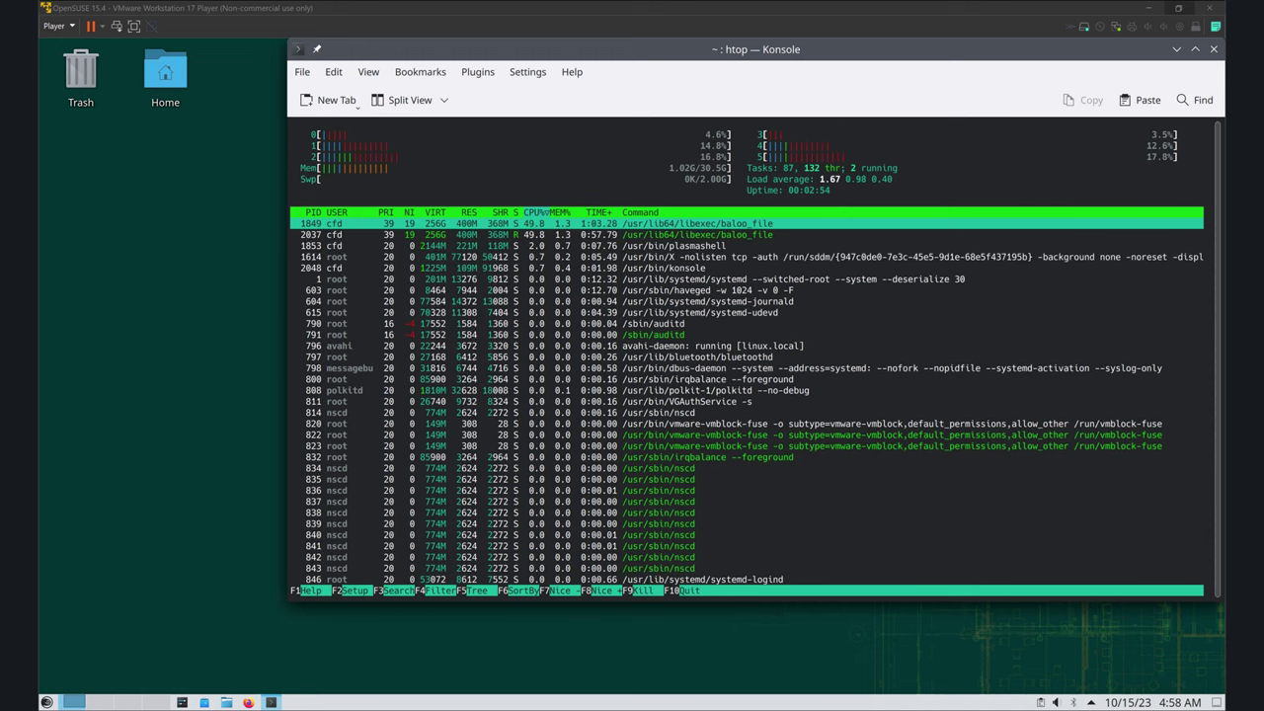
# Open Task Manager to examine the per-core CPU load while the virtual machine runs, and minimise it.
pyautogui.hotkey('ctrl', 'shift', 'Escape')
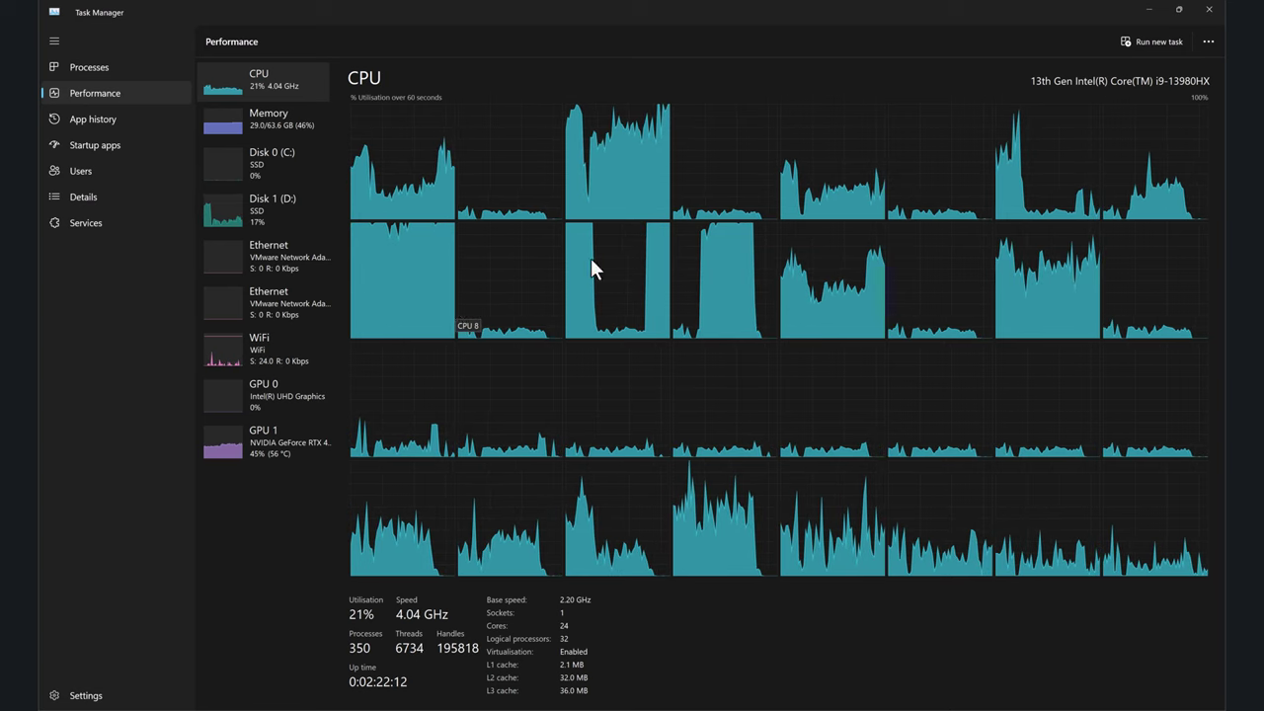
pyautogui.click(1149, 10)
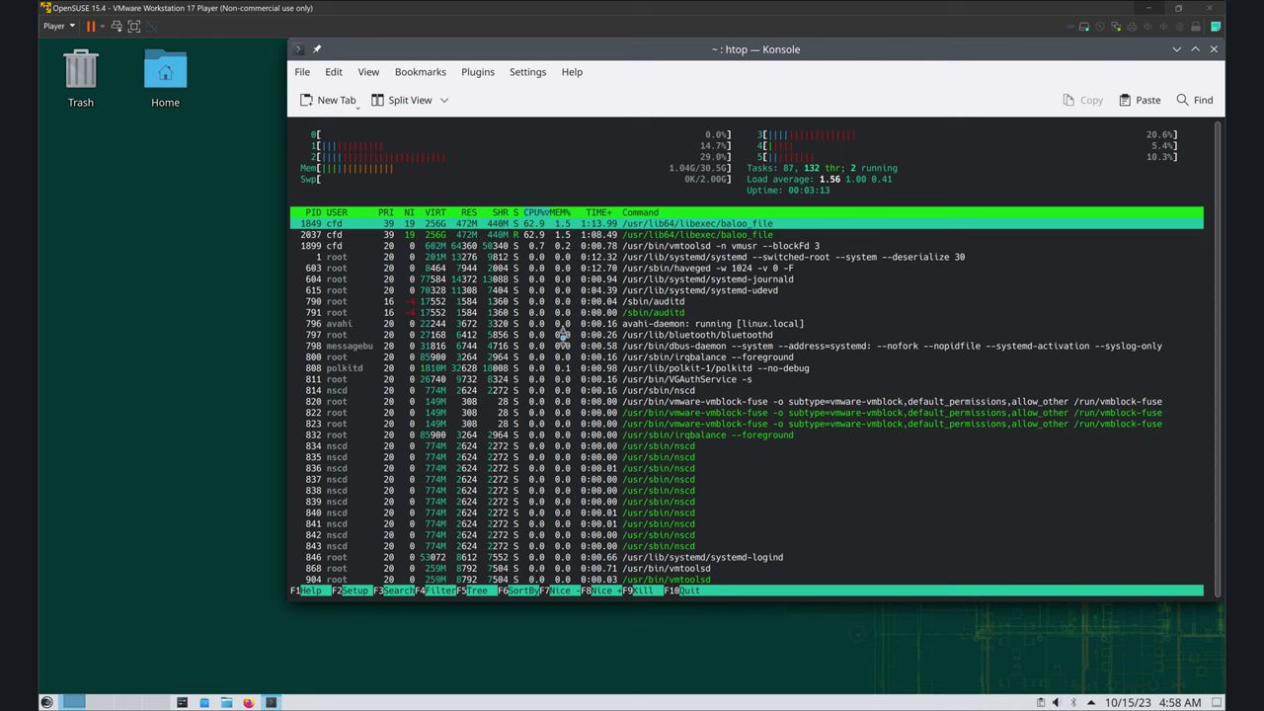
pyautogui.press('Num_Lock')
# Review the Processor0 to Processor31 lines in the Sublime Text notes, and minimise the editor and the virtual machine's htop window.
pyautogui.moveTo(309, 707)
pyautogui.click(393, 622)
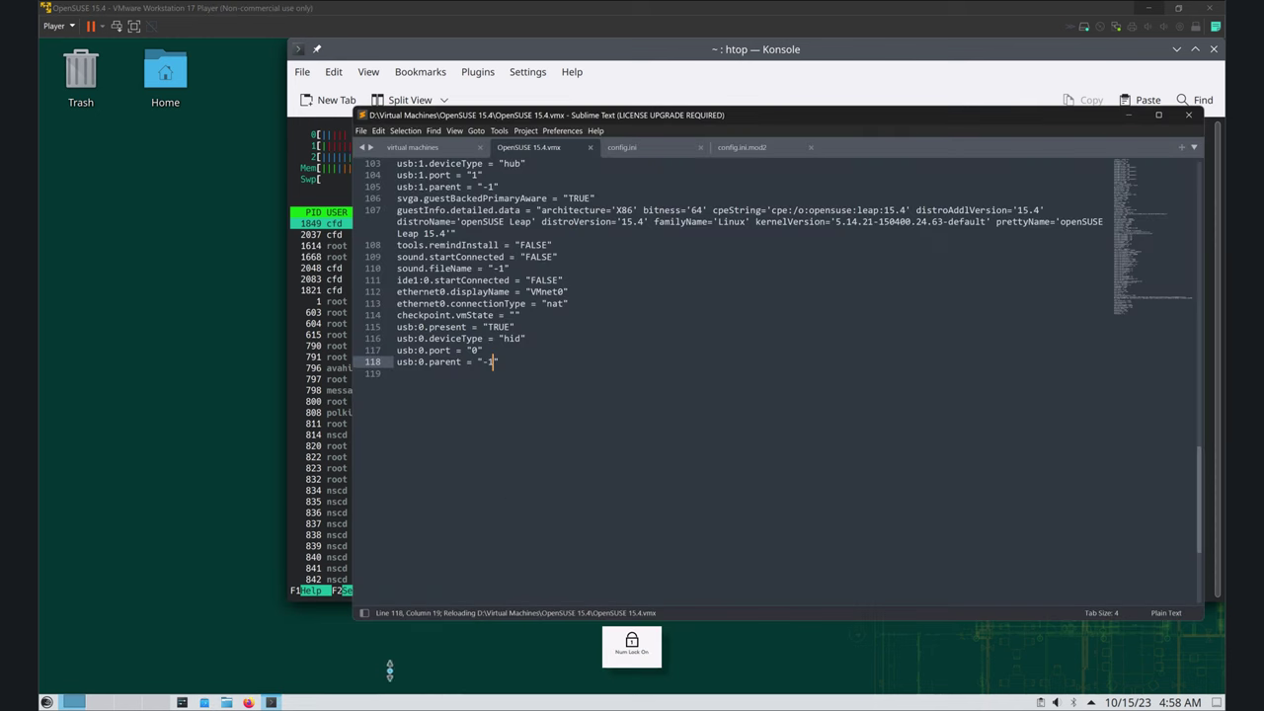
pyautogui.click(434, 147)
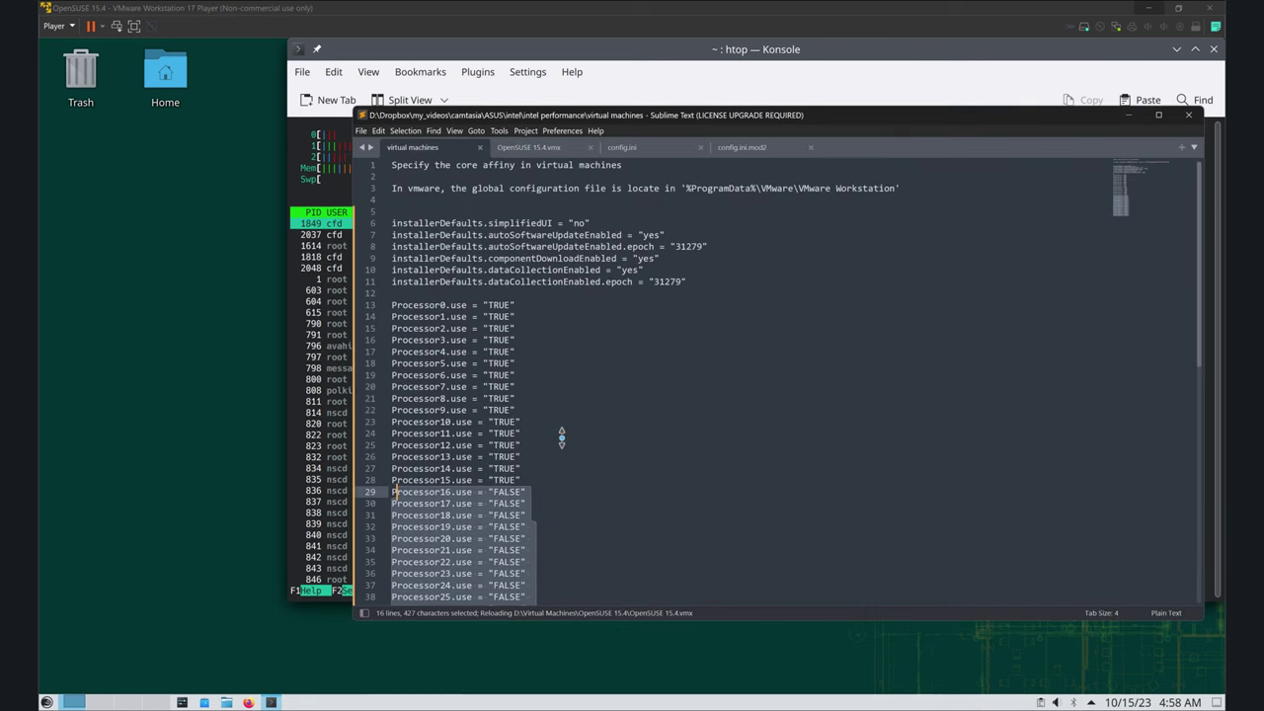
pyautogui.scroll(-3, 555, 449)
pyautogui.moveTo(545, 563); pyautogui.dragTo(393, 204)
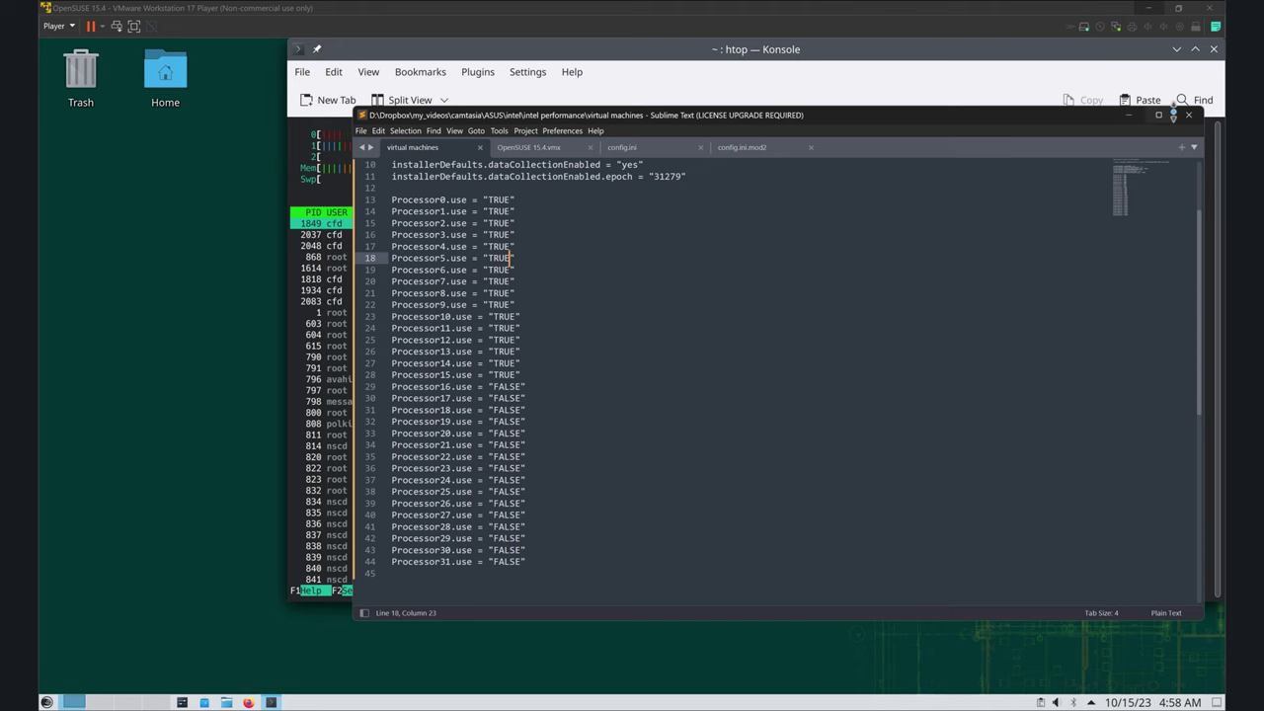
pyautogui.click(1129, 114)
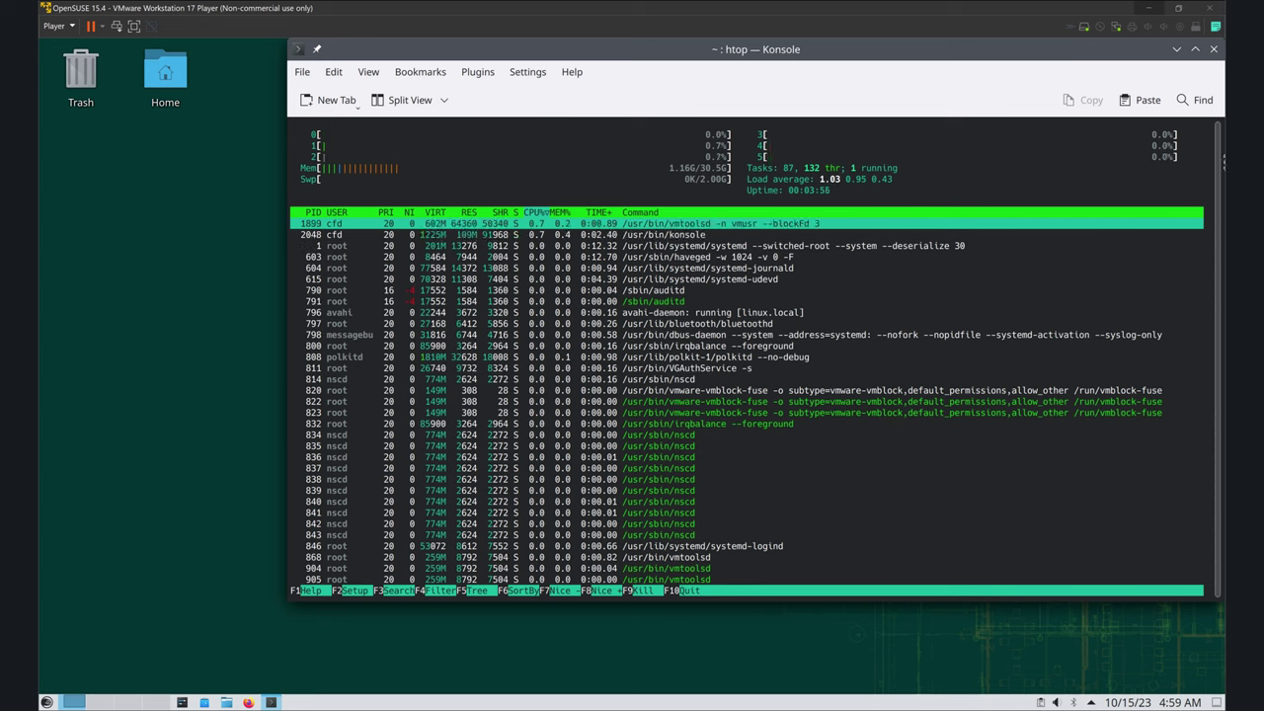
pyautogui.click(1176, 49)
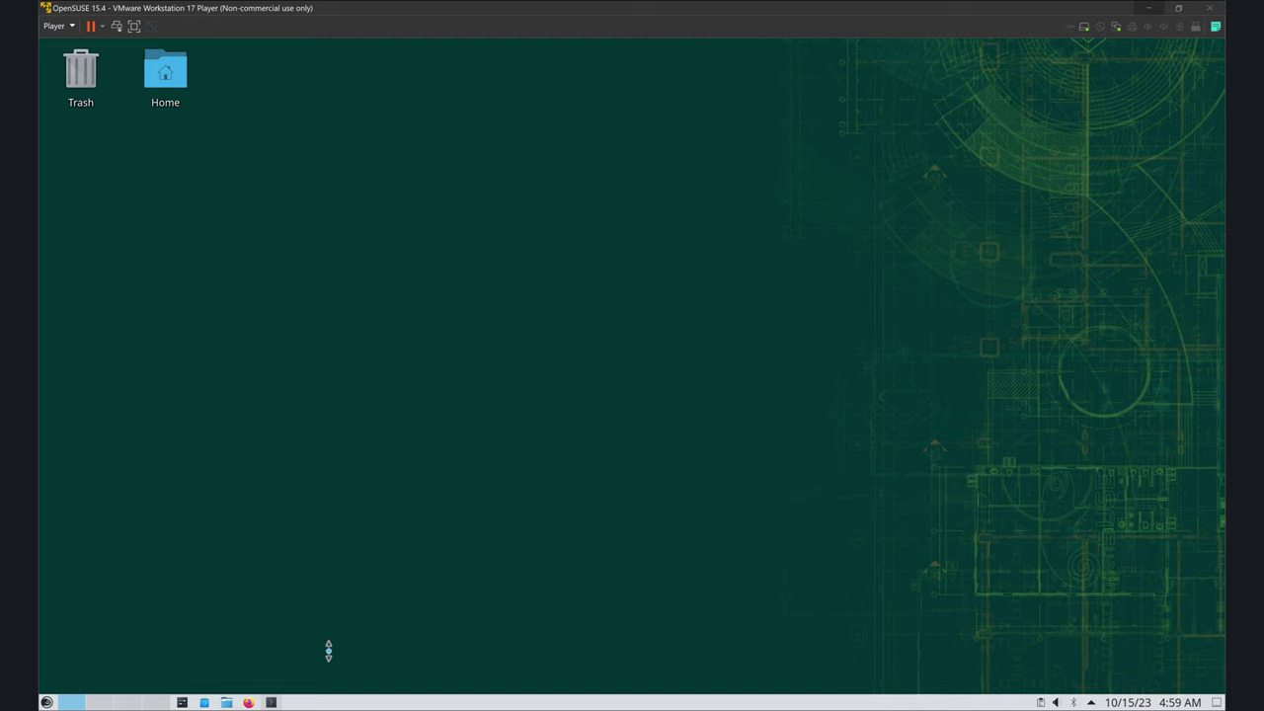
# Quit and rerun htop in the virtual machine's Konsole window to view its cores, and minimise VMware Player.
pyautogui.click(271, 702)
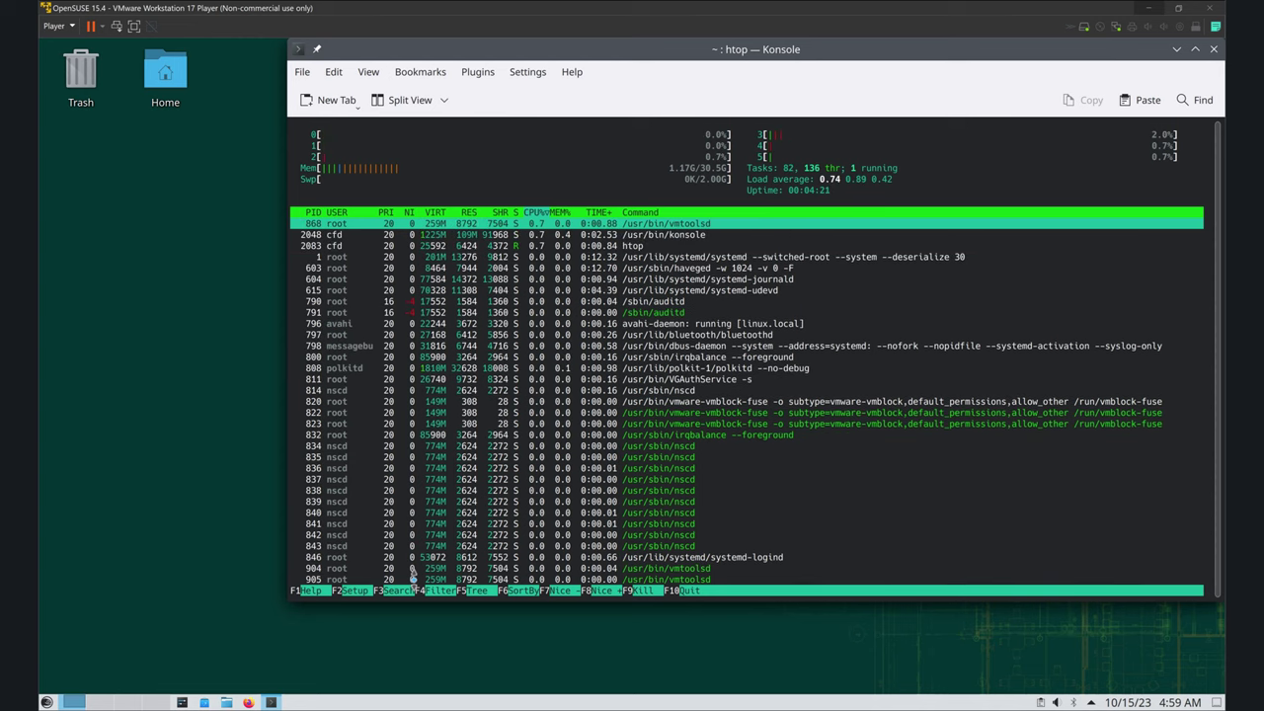
pyautogui.write('qnic')
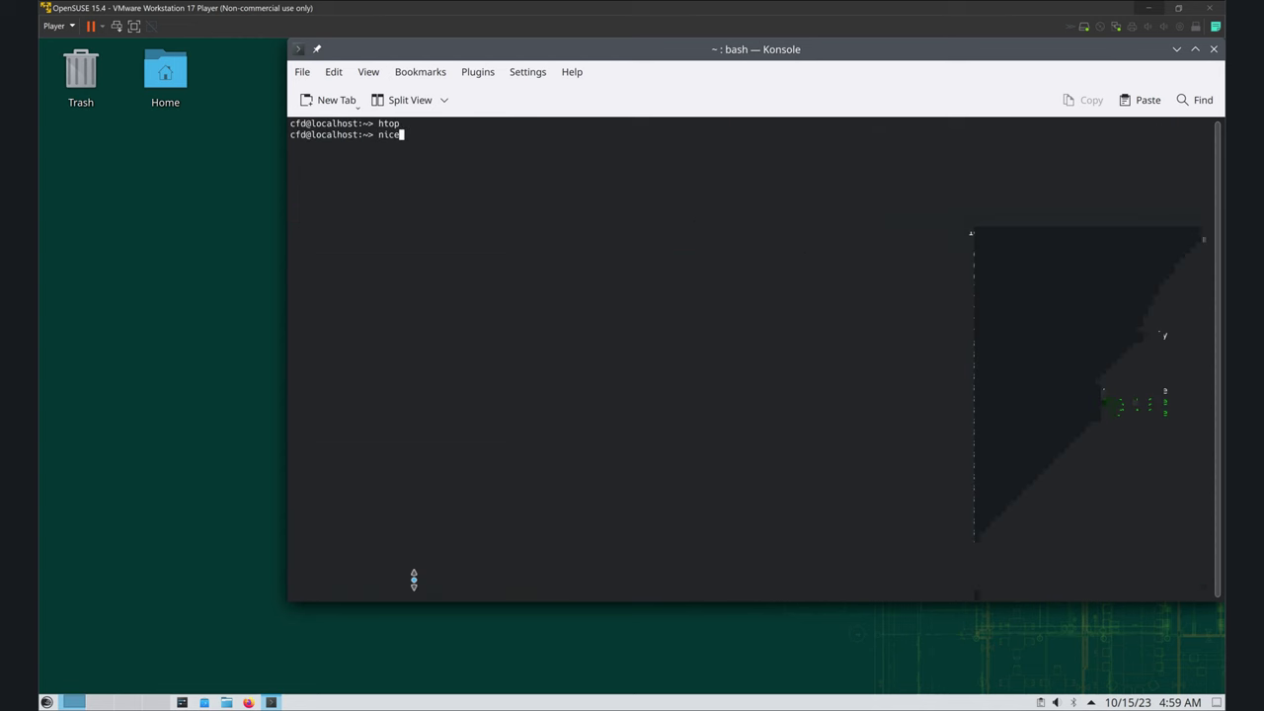
pyautogui.press('BackSpace')
pyautogui.press('BackSpace')
pyautogui.press('BackSpace')
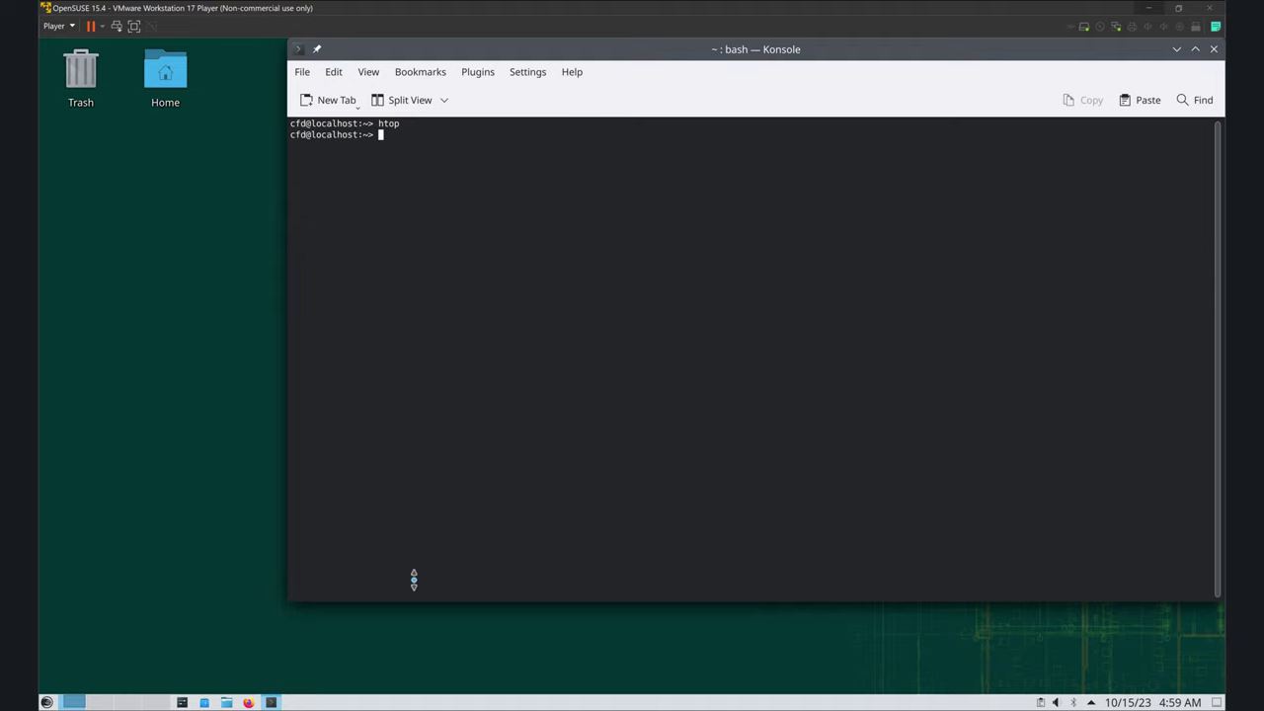
pyautogui.press('Up')
pyautogui.press('Return')
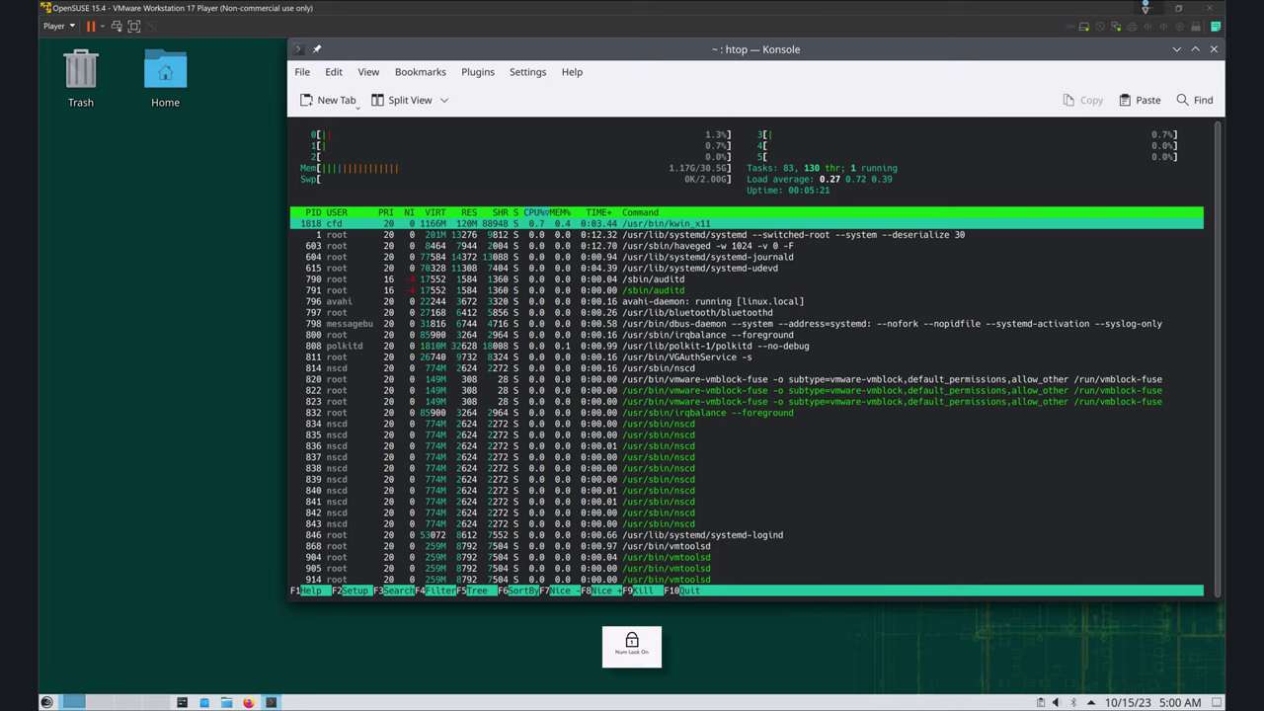
pyautogui.click(1148, 8)
# Launch Terminal Preview, open an openSUSE-Leap-15.4 tab and run htop in a maximised window to examine the listed cores.
pyautogui.doubleClick(107, 43)
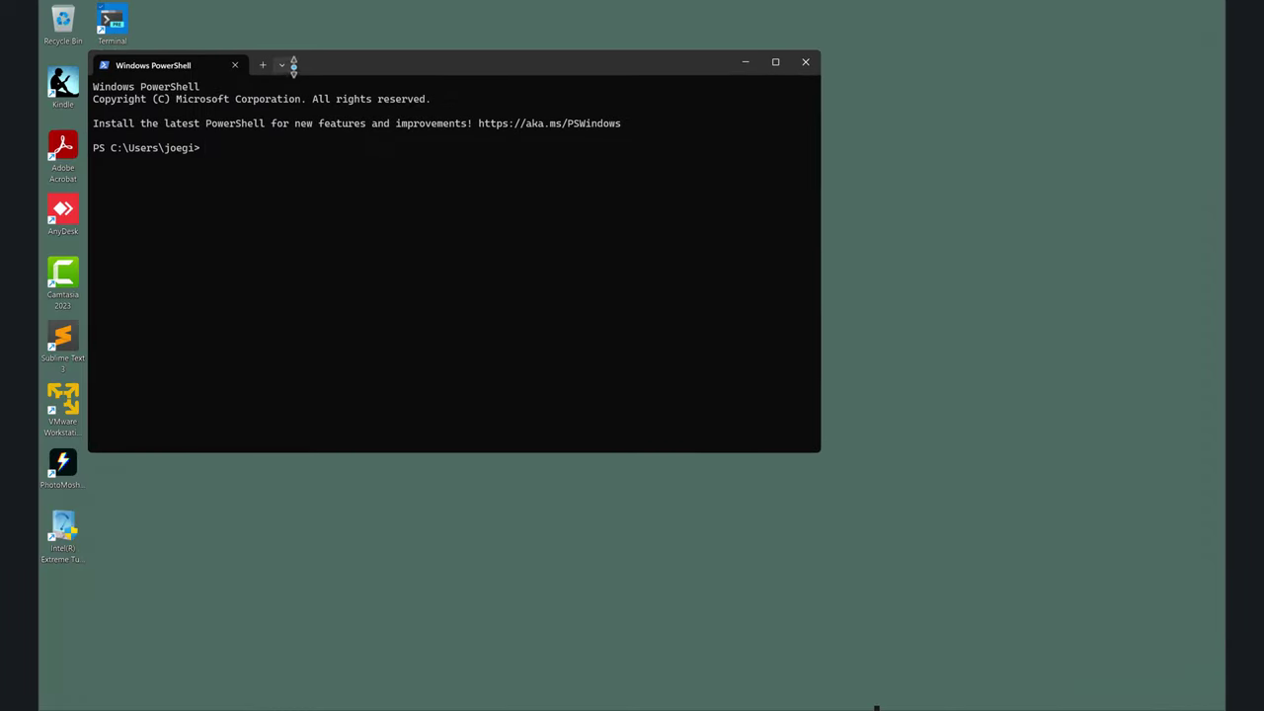
pyautogui.click(289, 65)
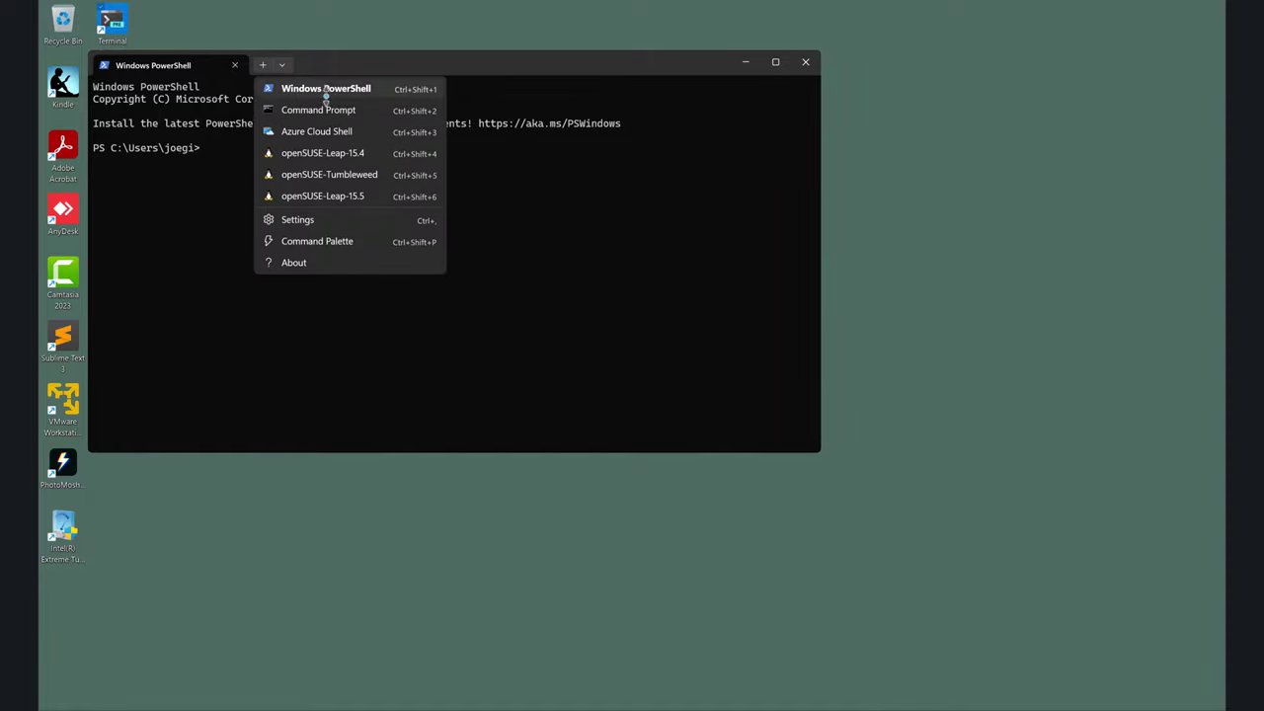
pyautogui.click(359, 158)
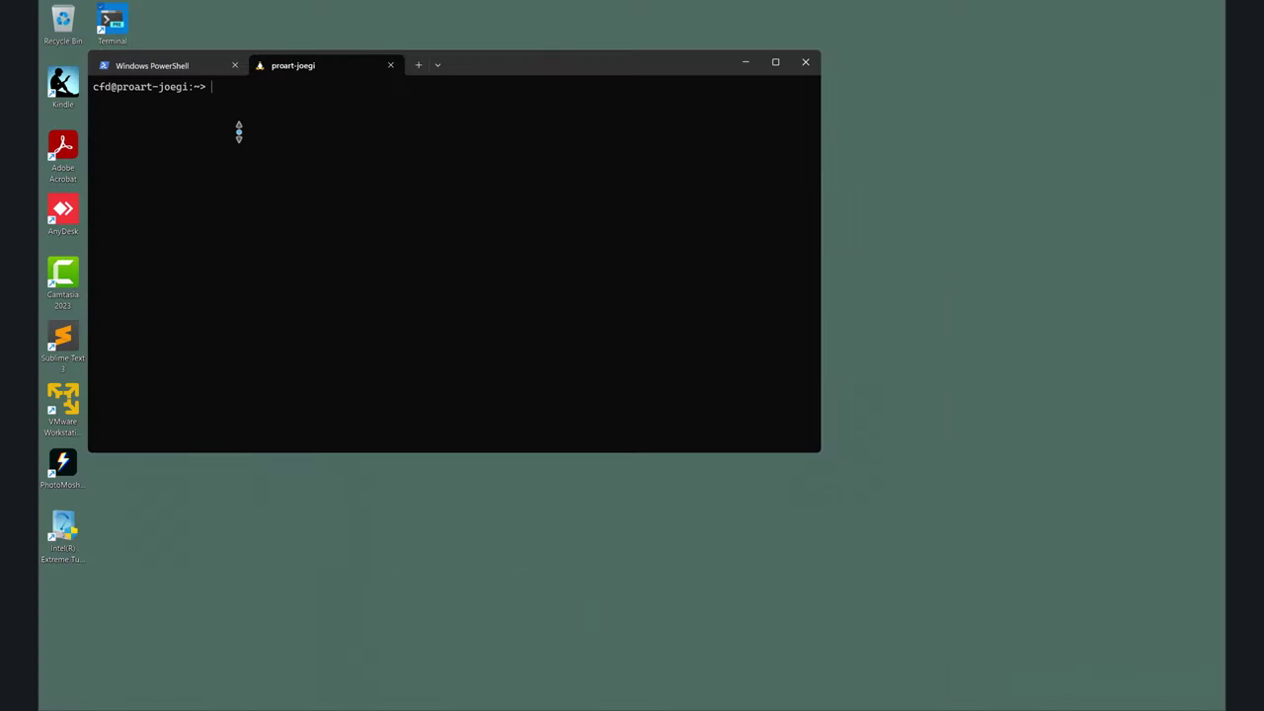
pyautogui.write('htop')
pyautogui.press('Return')
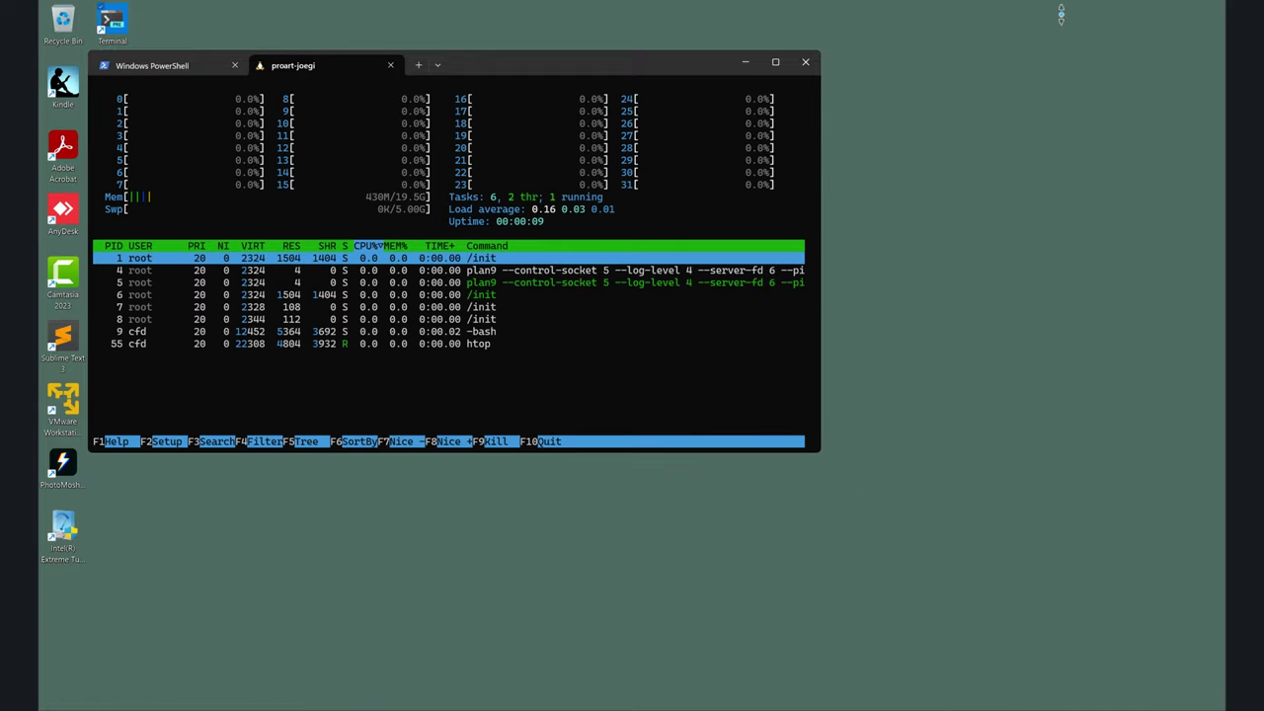
pyautogui.click(775, 61)
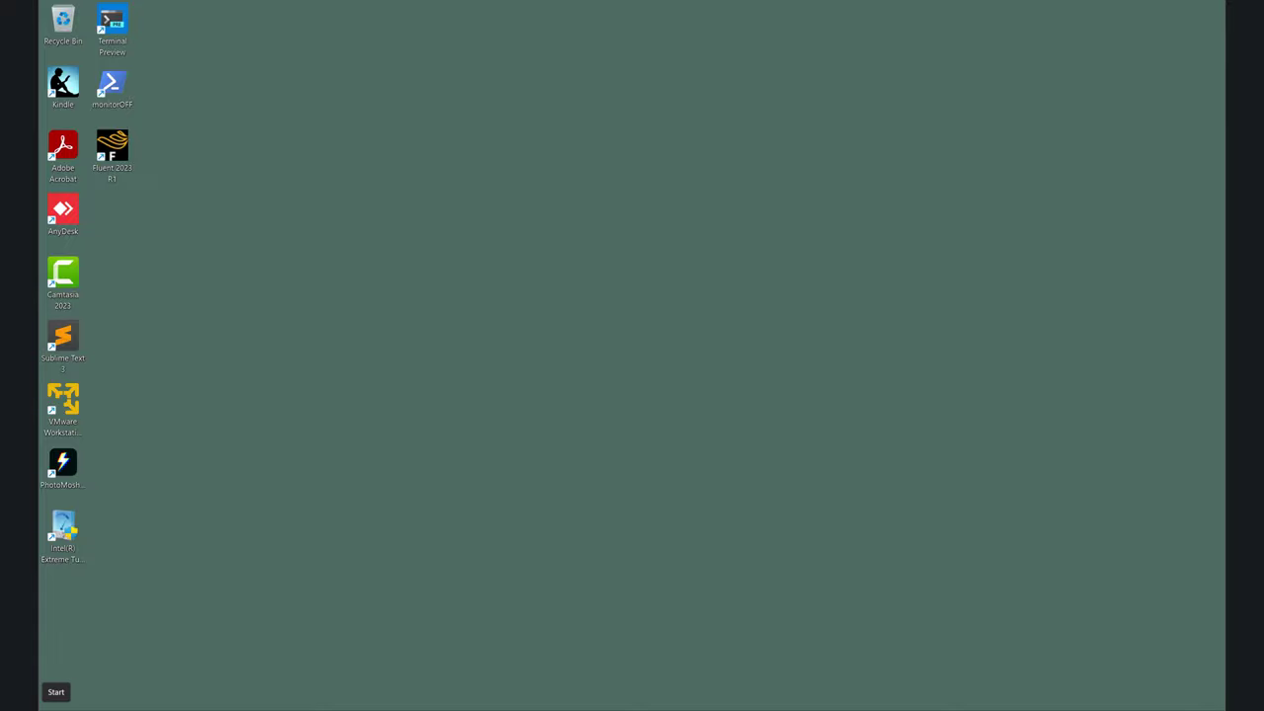
# Launch Task Manager, dismiss the Windows search for it, and maximise its window on the process details.
pyautogui.rightClick(57, 707)
pyautogui.click(116, 564)
pyautogui.press('super+s')
pyautogui.write('tas')
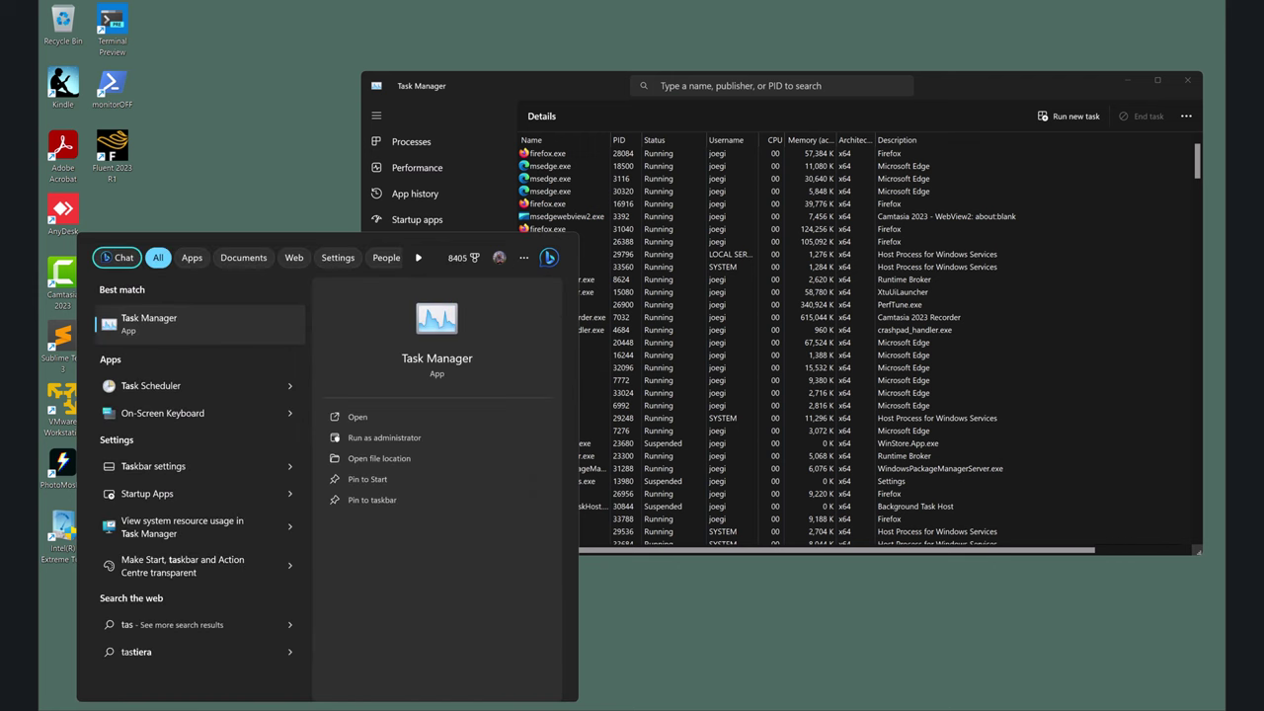
pyautogui.click(719, 613)
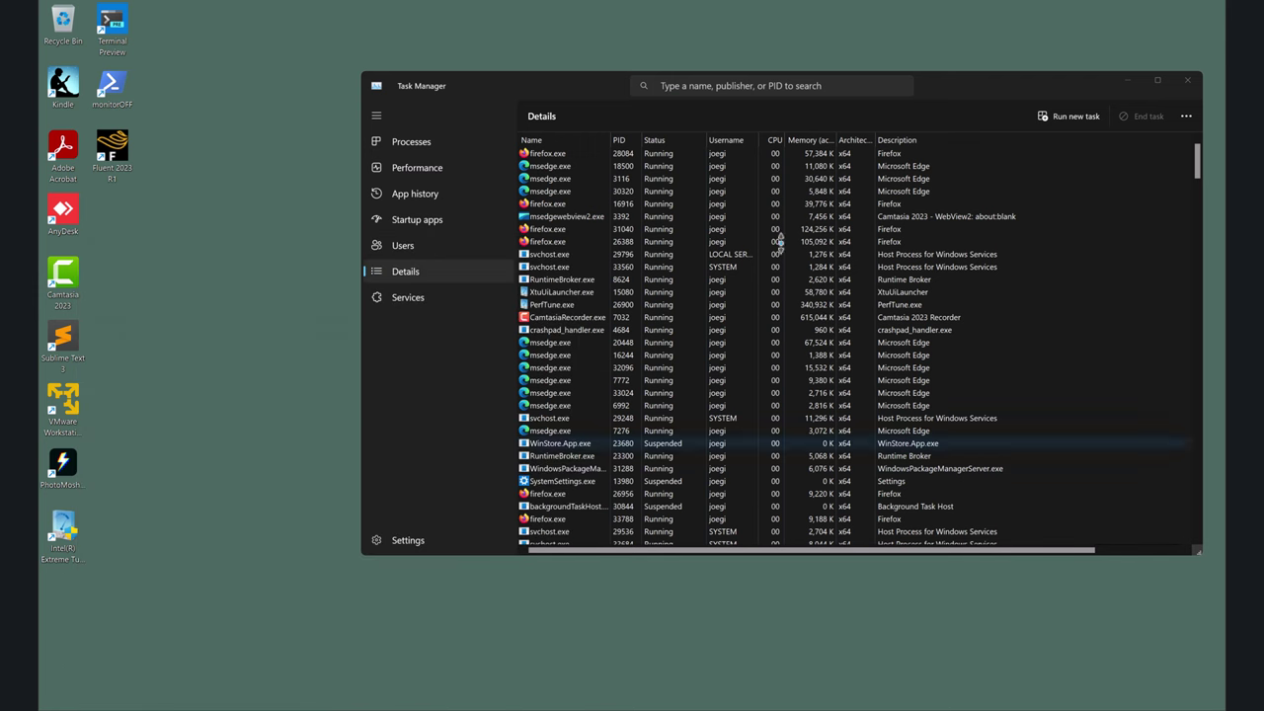
pyautogui.doubleClick(1156, 72)
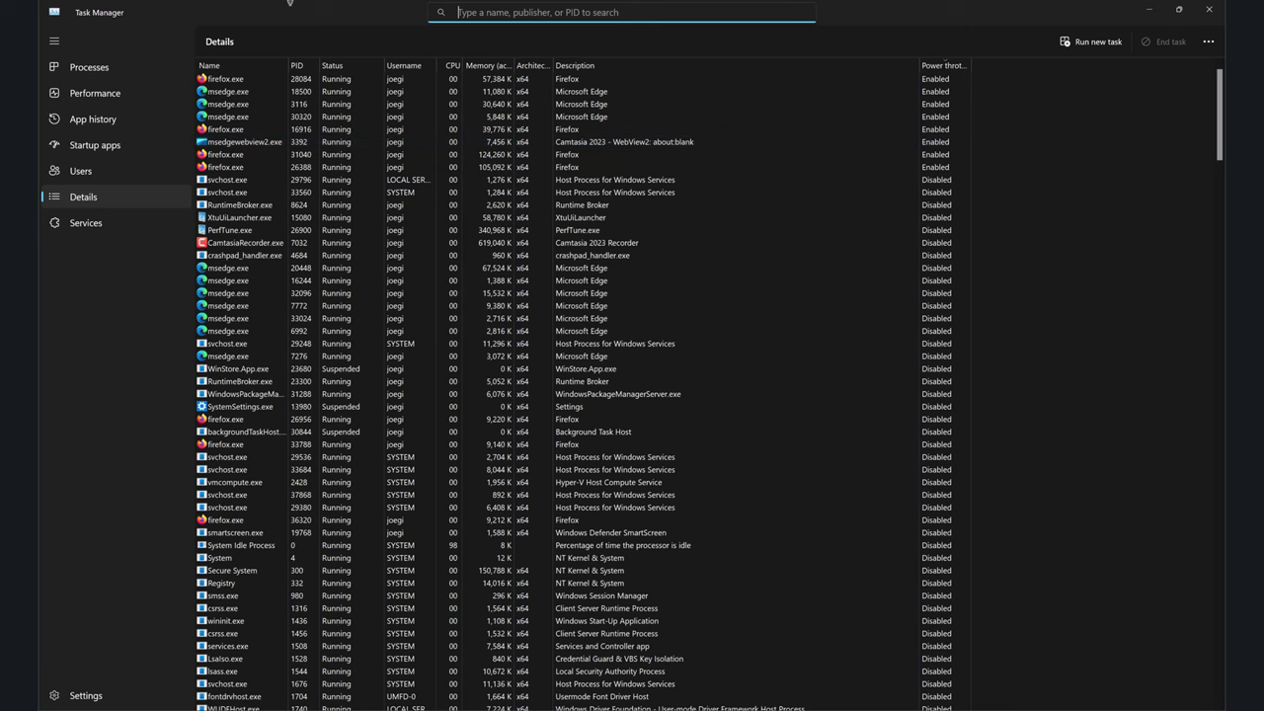
# Sort Task Manager's processes by status to examine the suspended and efficiency mode entries, and view the per-core CPU graphs.
pyautogui.click(116, 67)
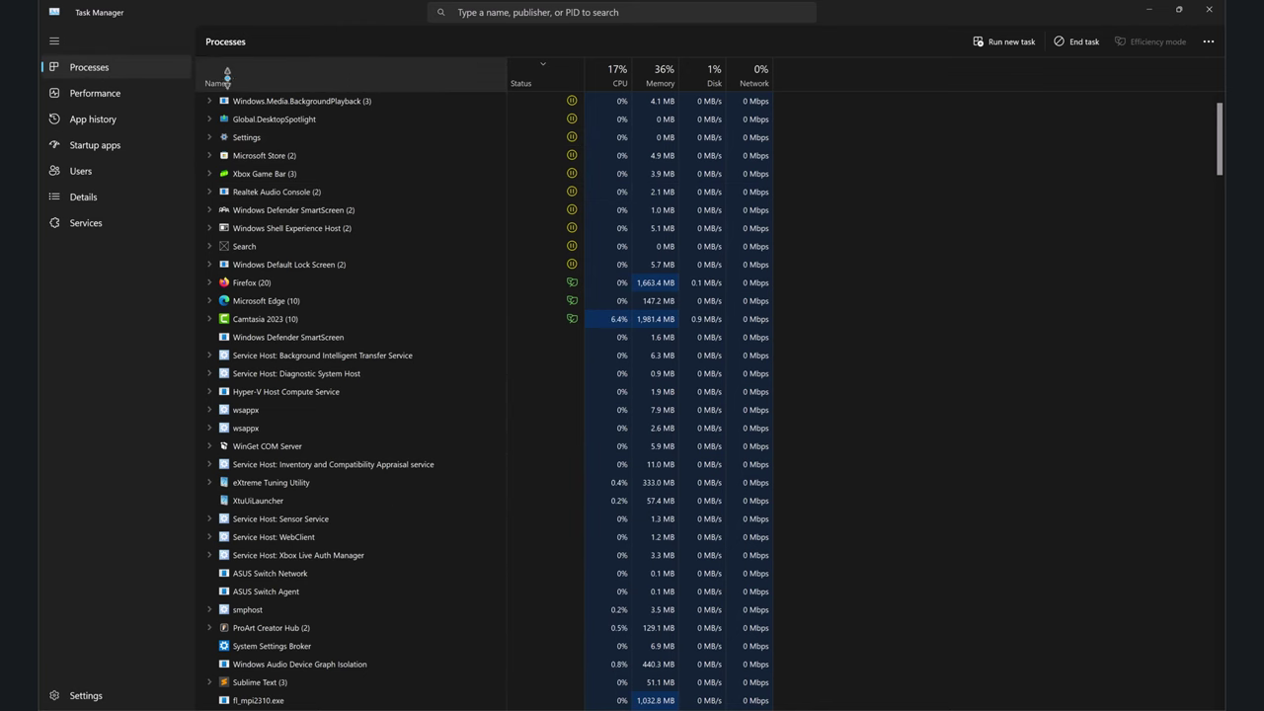
pyautogui.click(261, 74)
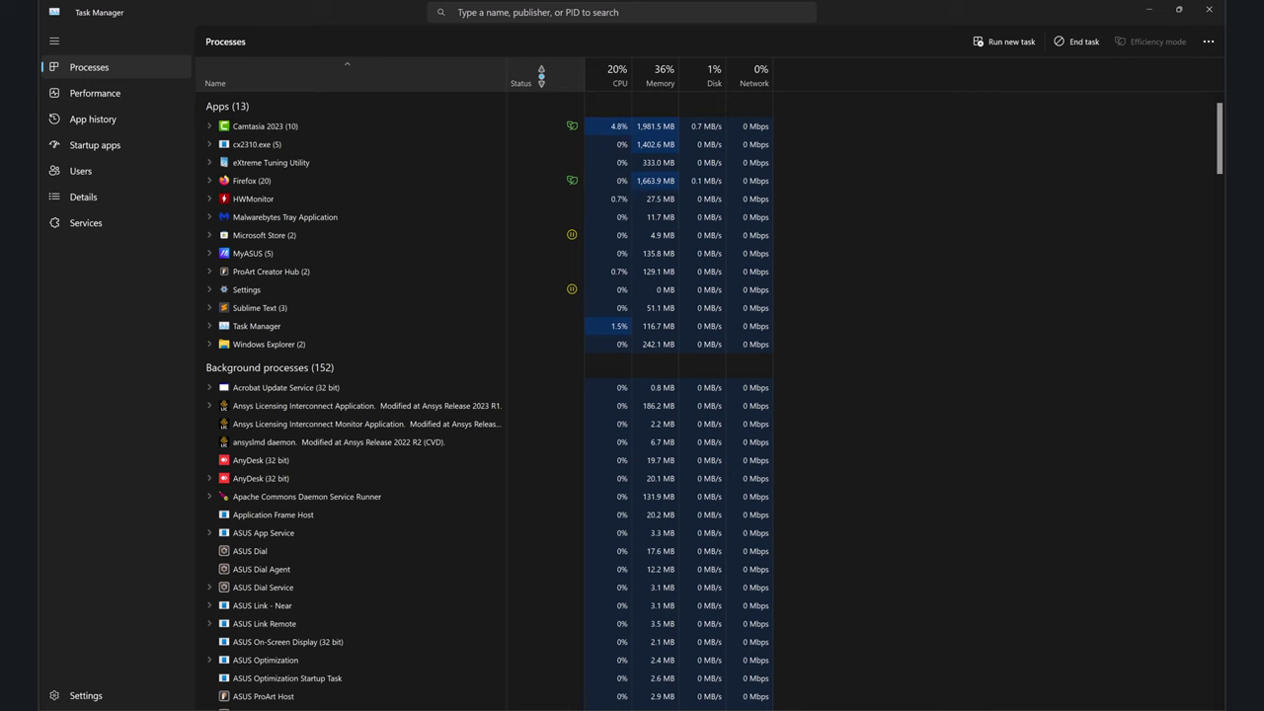
pyautogui.click(542, 71)
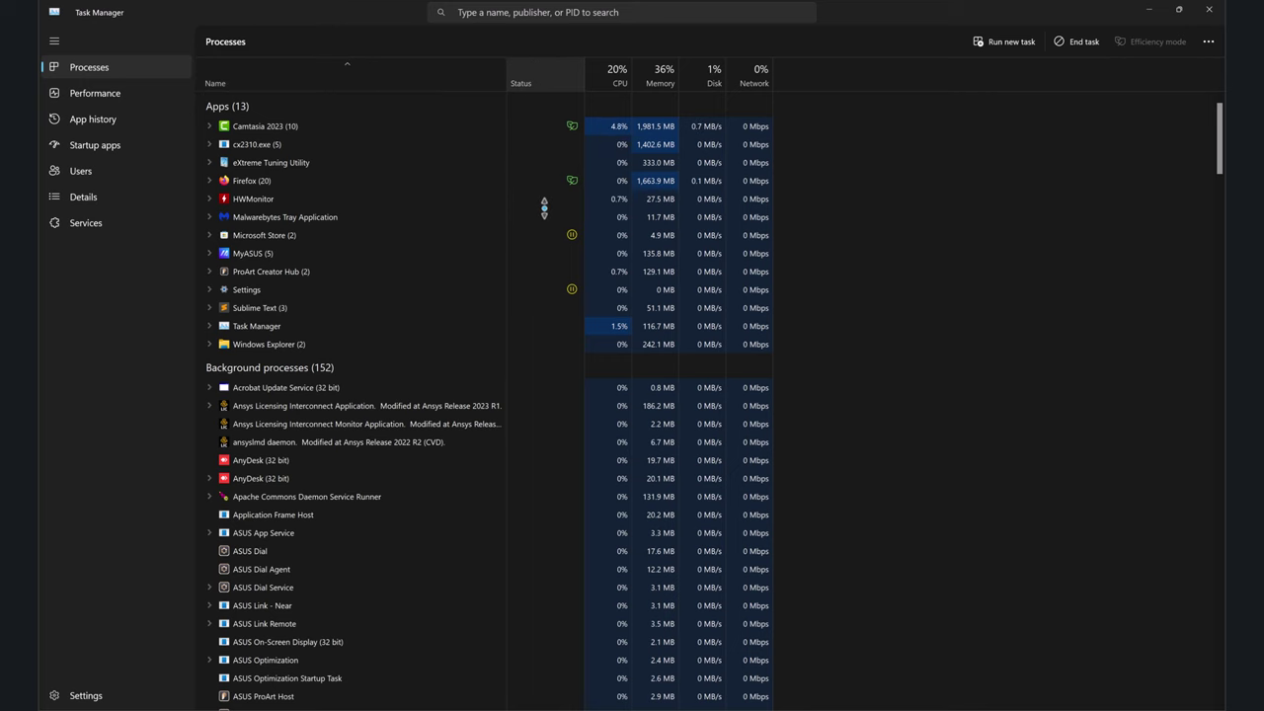
pyautogui.moveTo(571, 102)
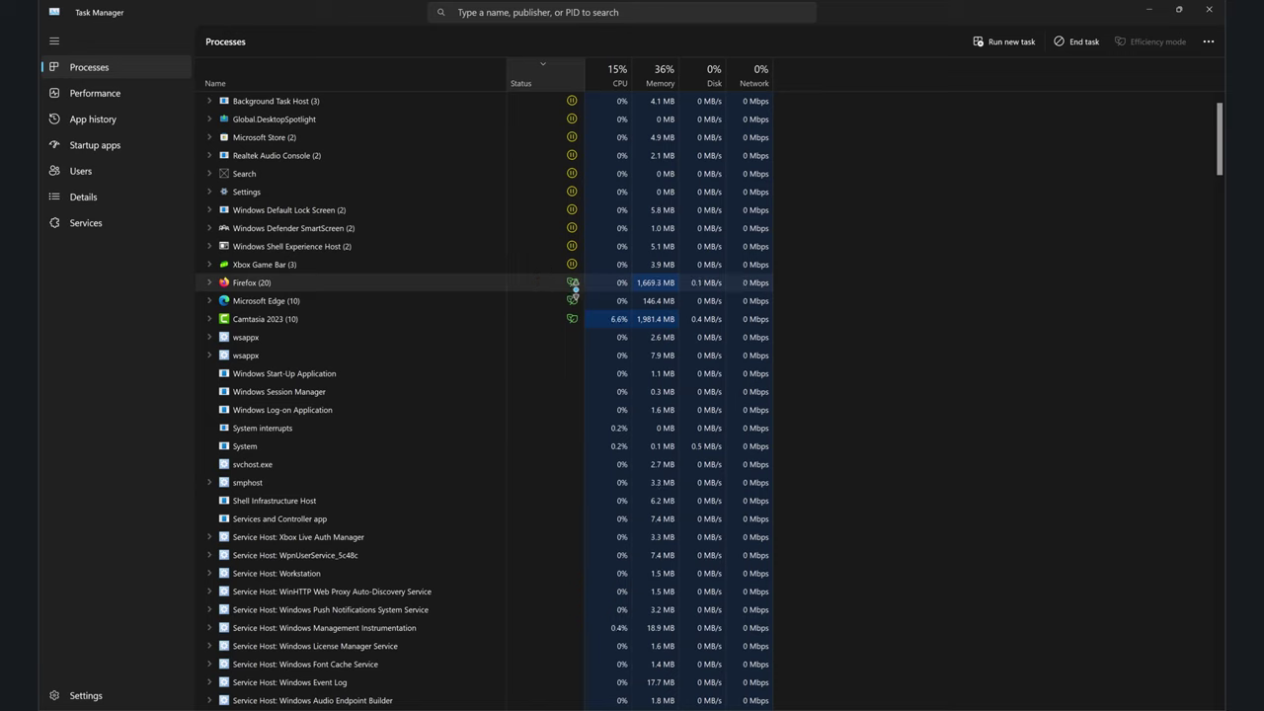
pyautogui.moveTo(571, 283)
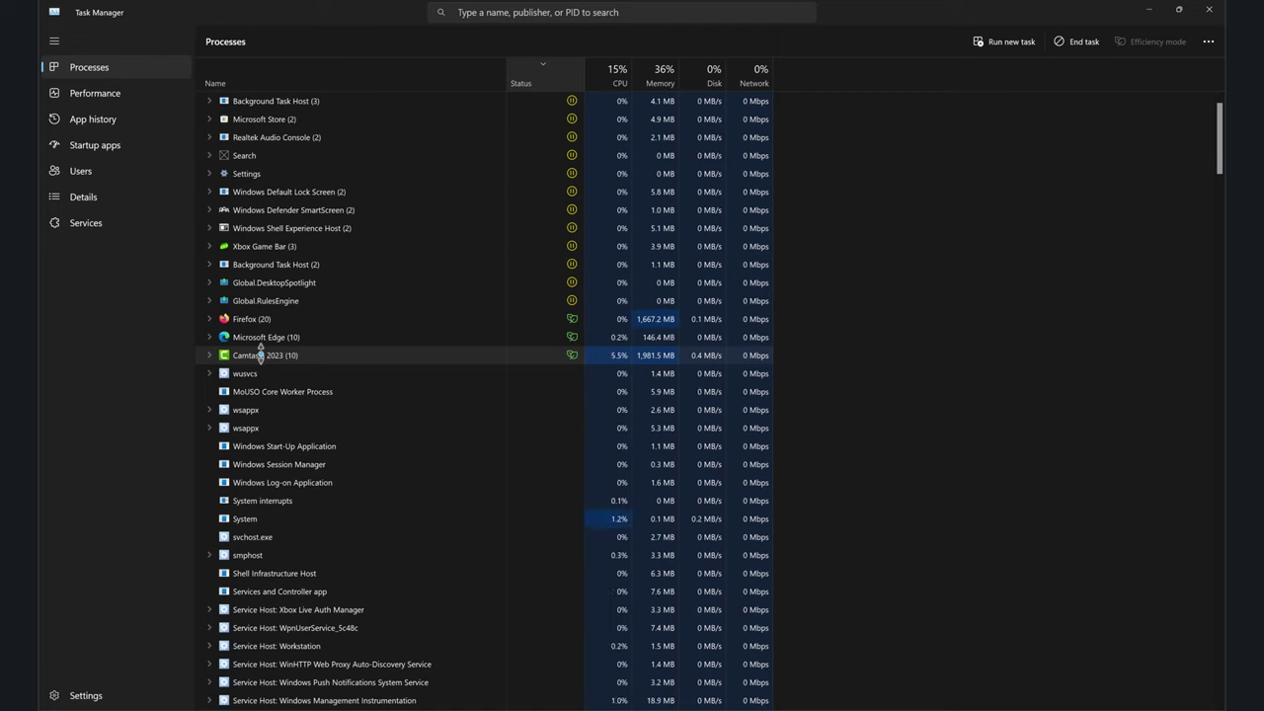
pyautogui.moveTo(569, 357)
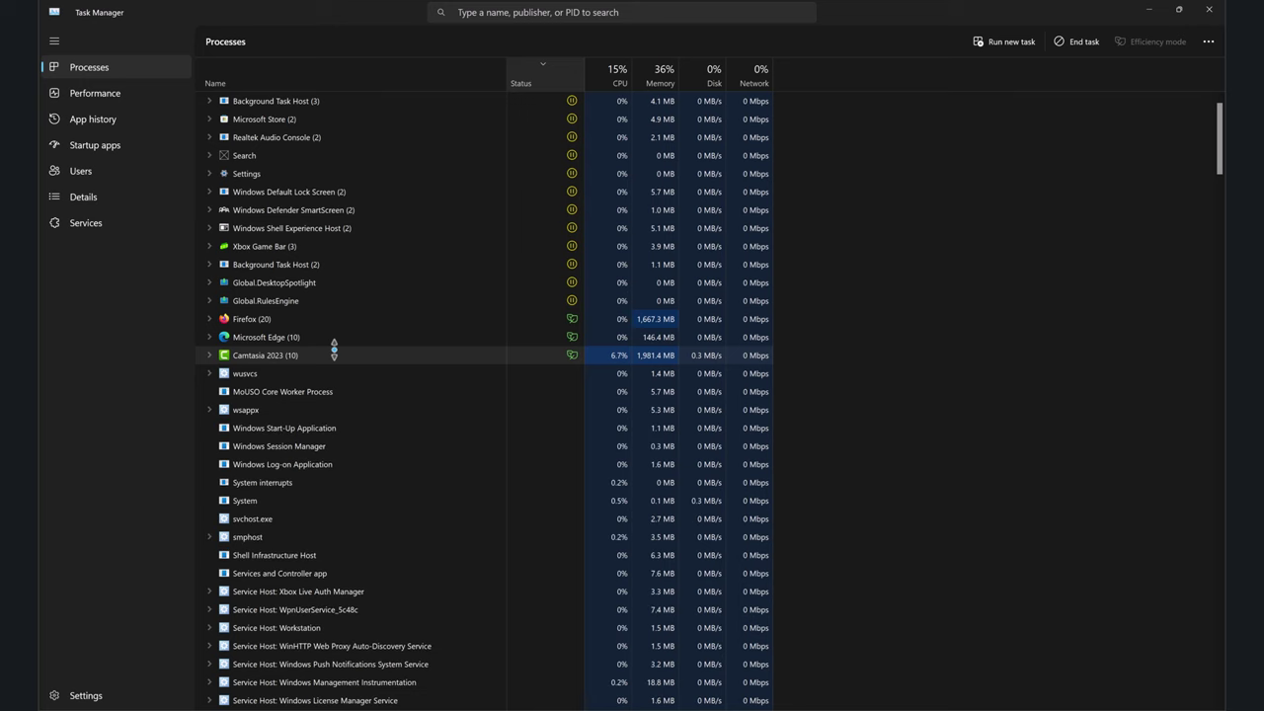
pyautogui.scroll(-3, 333, 369)
pyautogui.scroll(-3, 329, 405)
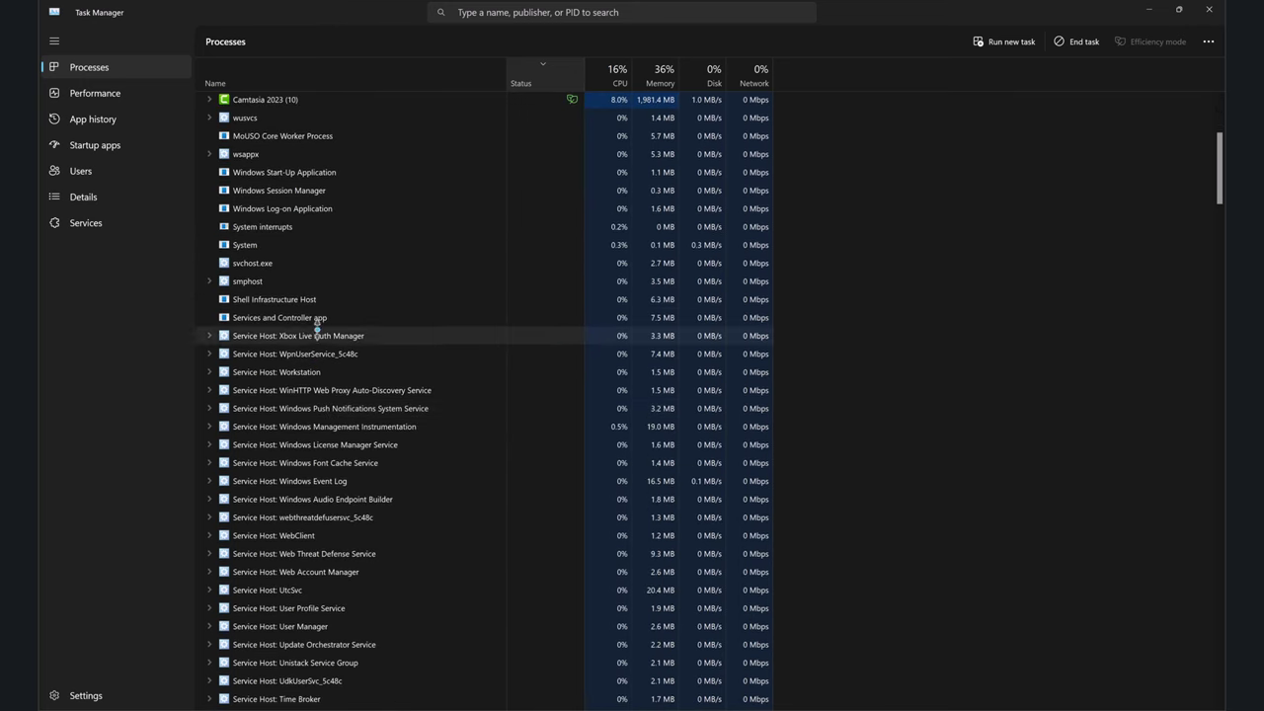
pyautogui.scroll(5, 377, 425)
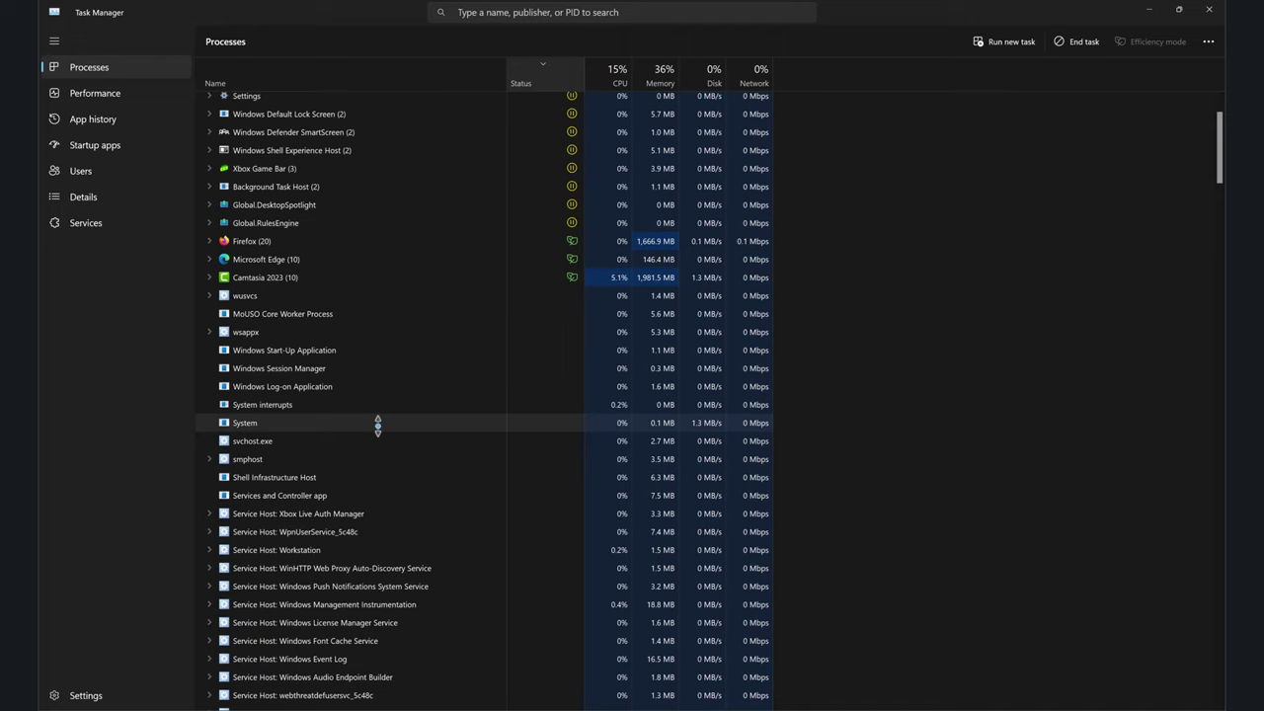
pyautogui.click(96, 92)
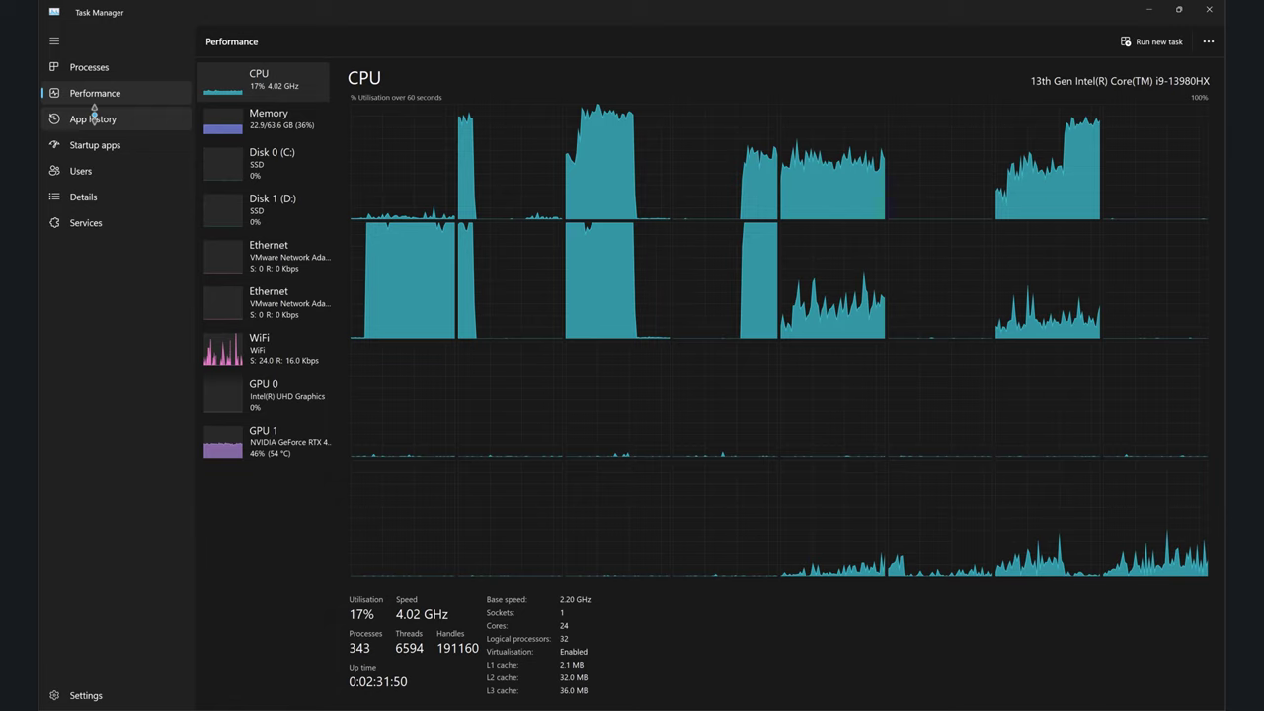
# Review the selectable columns of the process details list without changing the selection, and widen the Power throttling column.
pyautogui.click(83, 197)
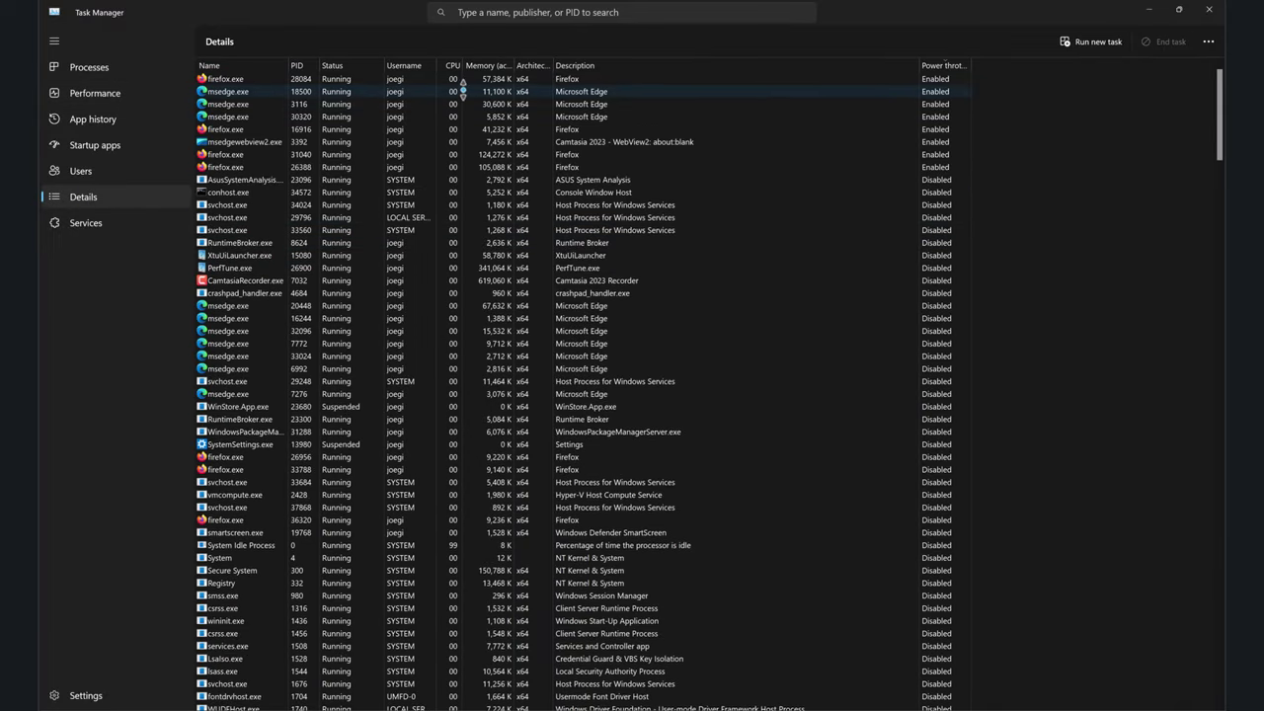
pyautogui.rightClick(910, 62)
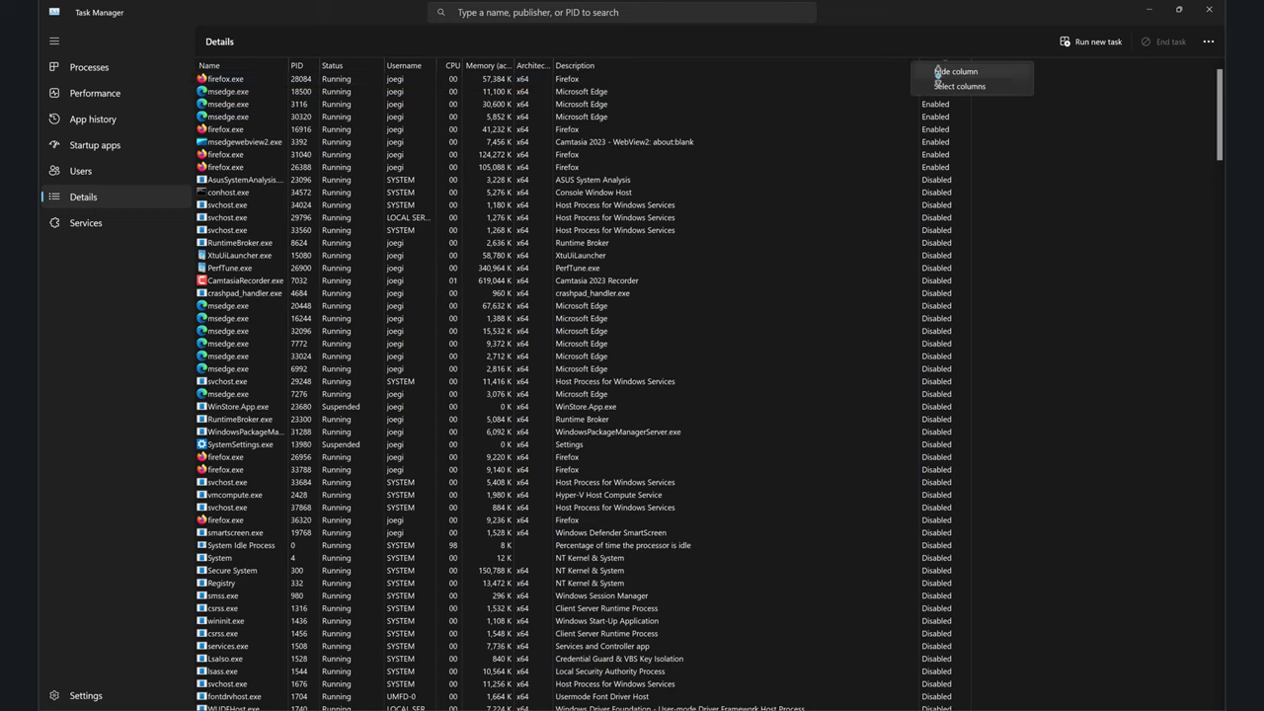
pyautogui.click(952, 87)
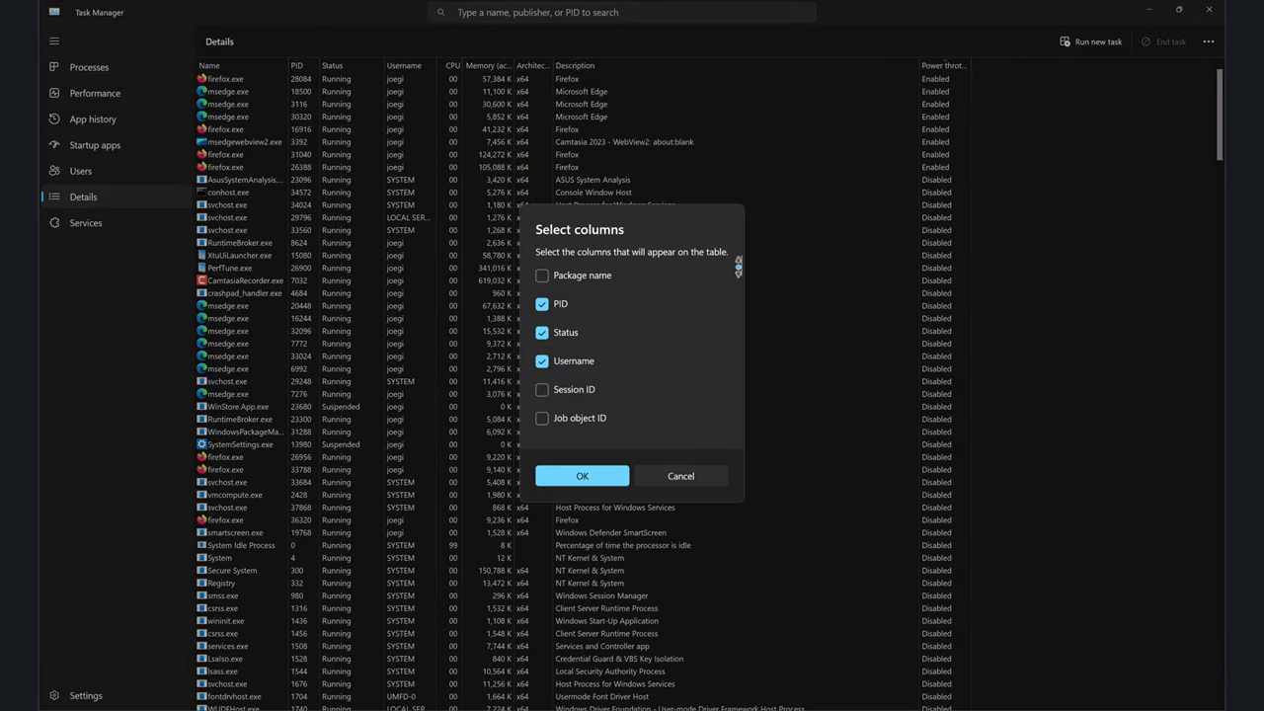
pyautogui.scroll(-1, 740, 263)
pyautogui.moveTo(741, 263)
pyautogui.mouseDown()
pyautogui.moveTo(740, 433)
pyautogui.moveTo(741, 255)
pyautogui.mouseUp()
pyautogui.click(716, 479)
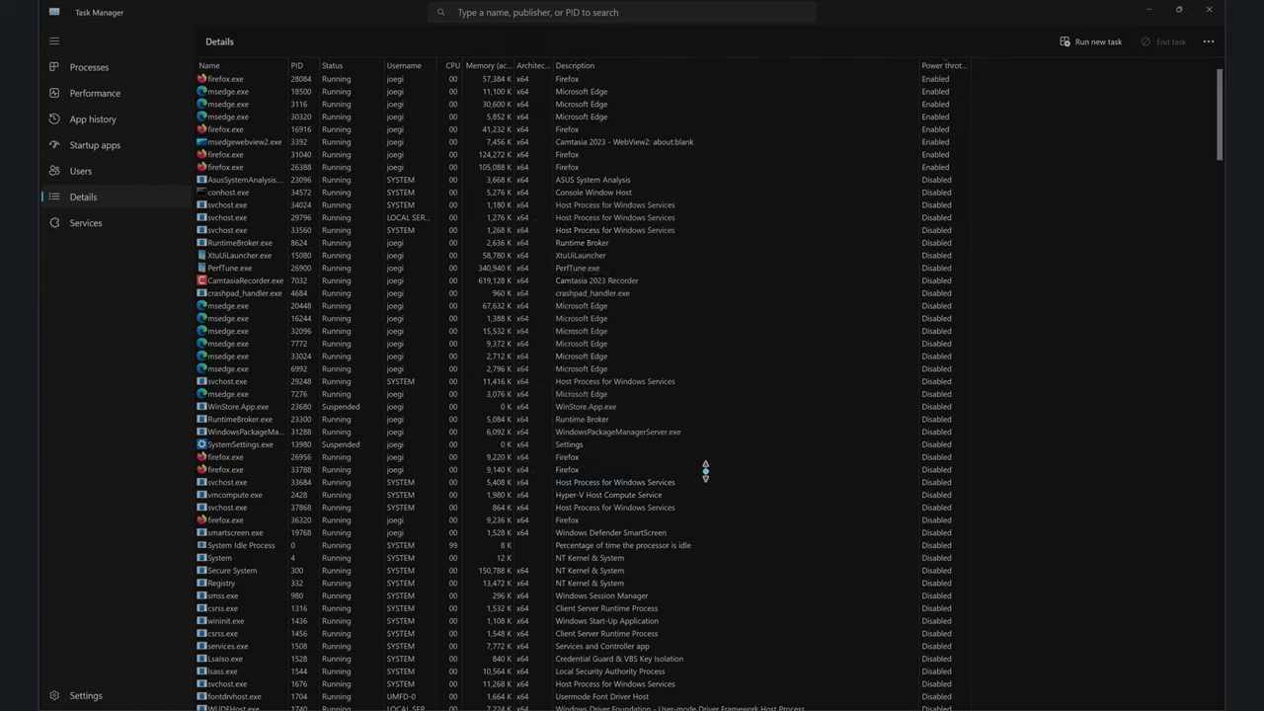
pyautogui.moveTo(971, 65); pyautogui.dragTo(1026, 62)
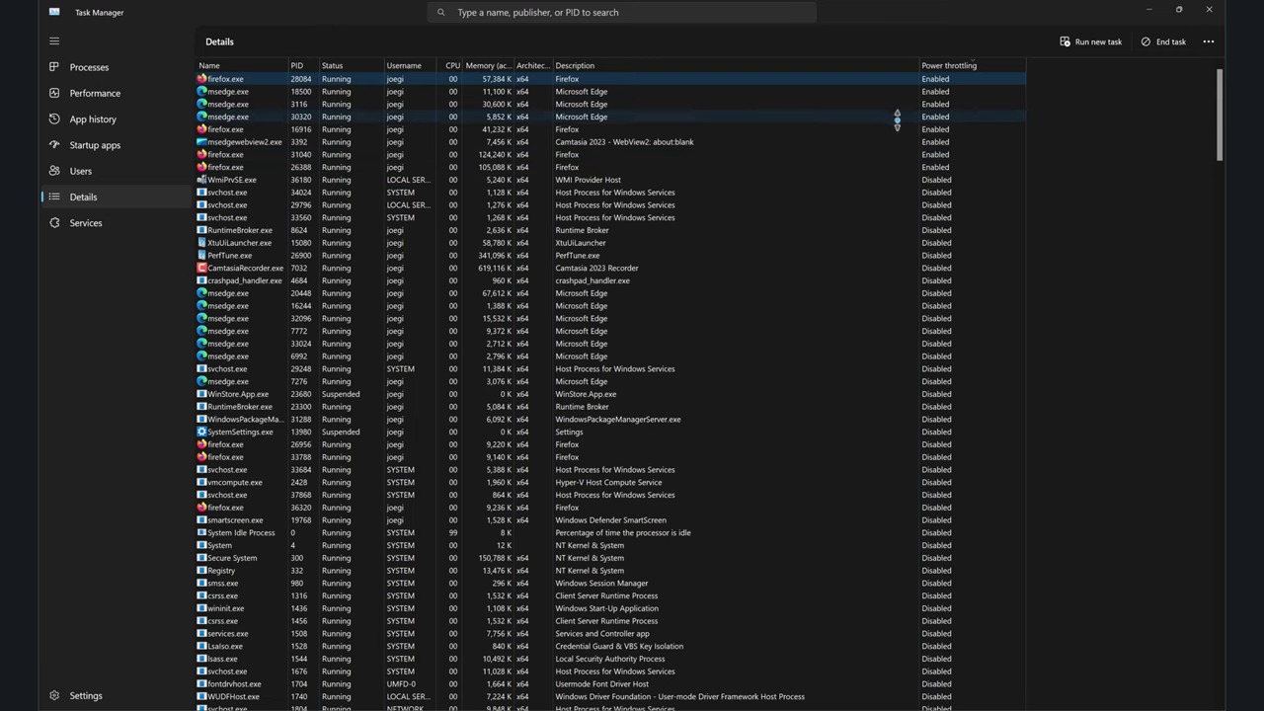
# Turn off Efficiency mode for the firefox.exe process with PID 28084, and leave the msedge.exe process options unchanged.
pyautogui.rightClick(941, 78)
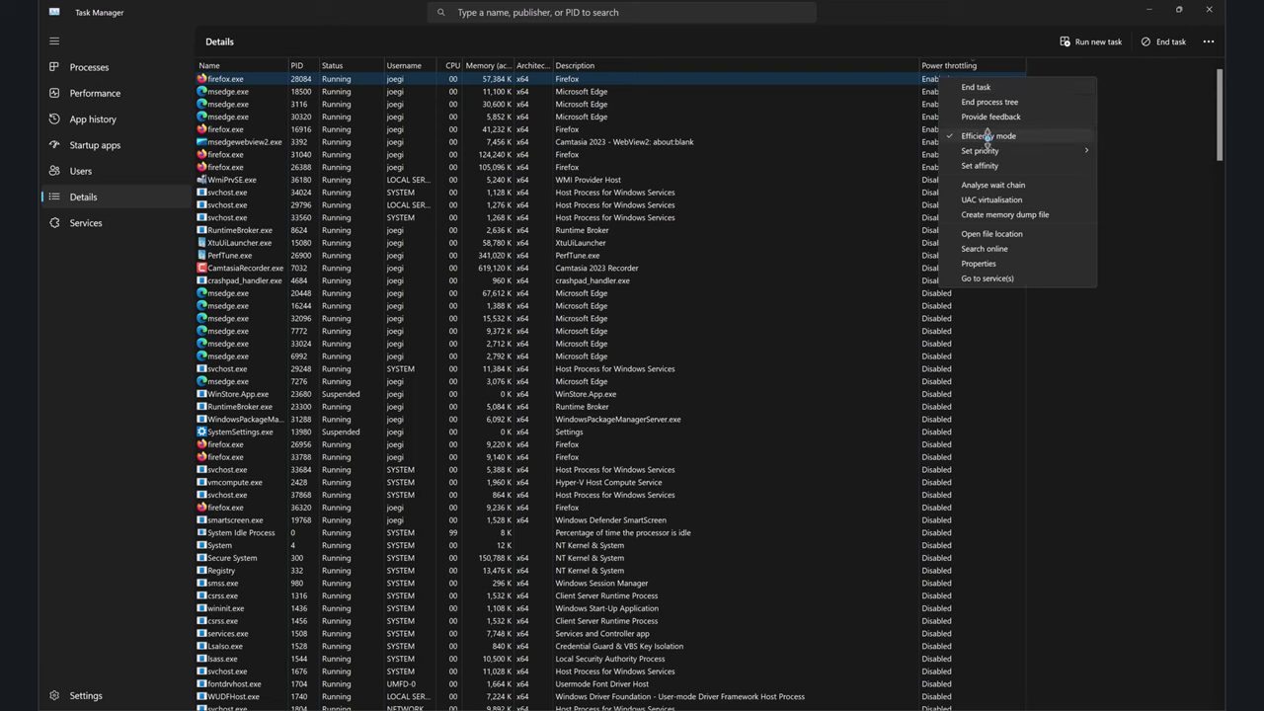
pyautogui.click(995, 135)
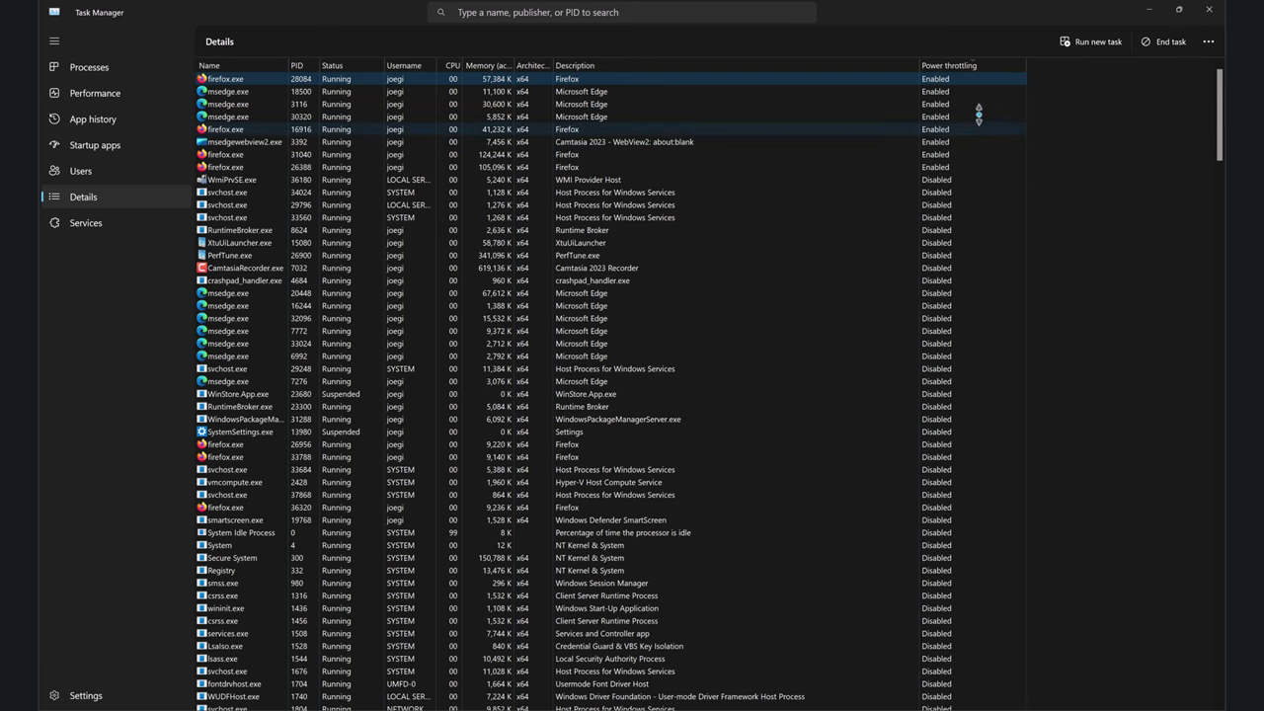
pyautogui.rightClick(934, 79)
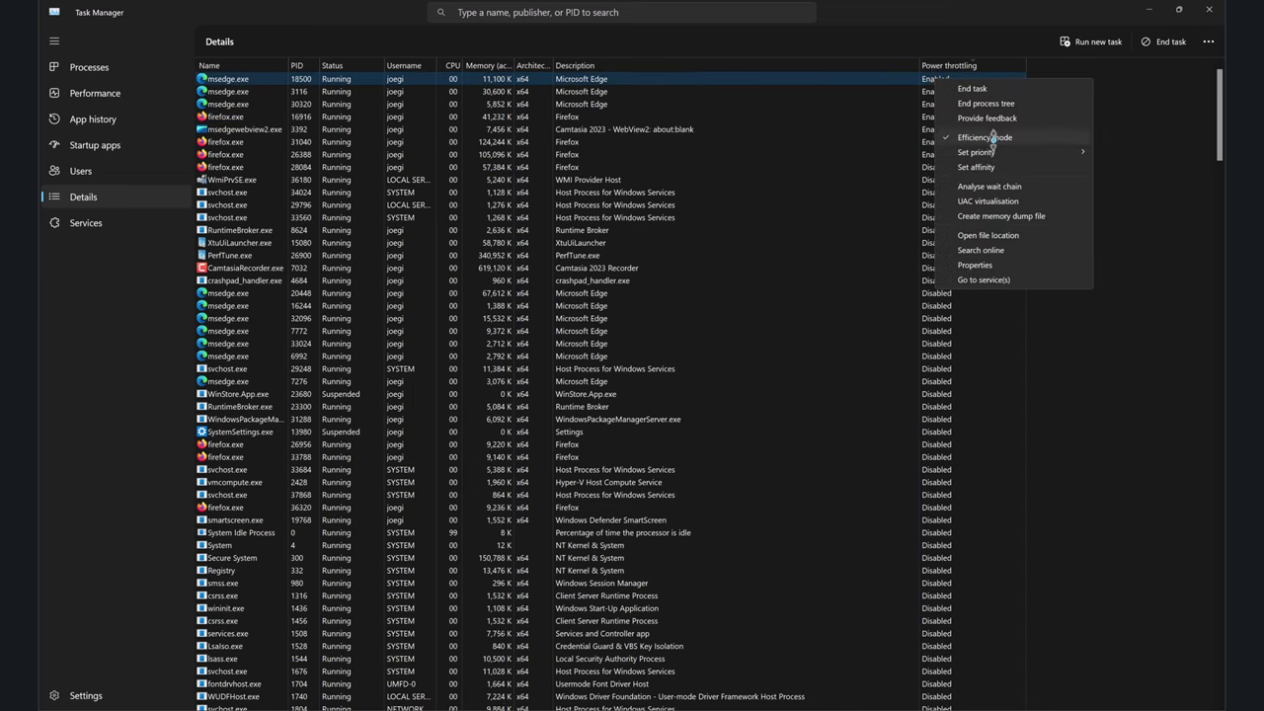
pyautogui.click(926, 140)
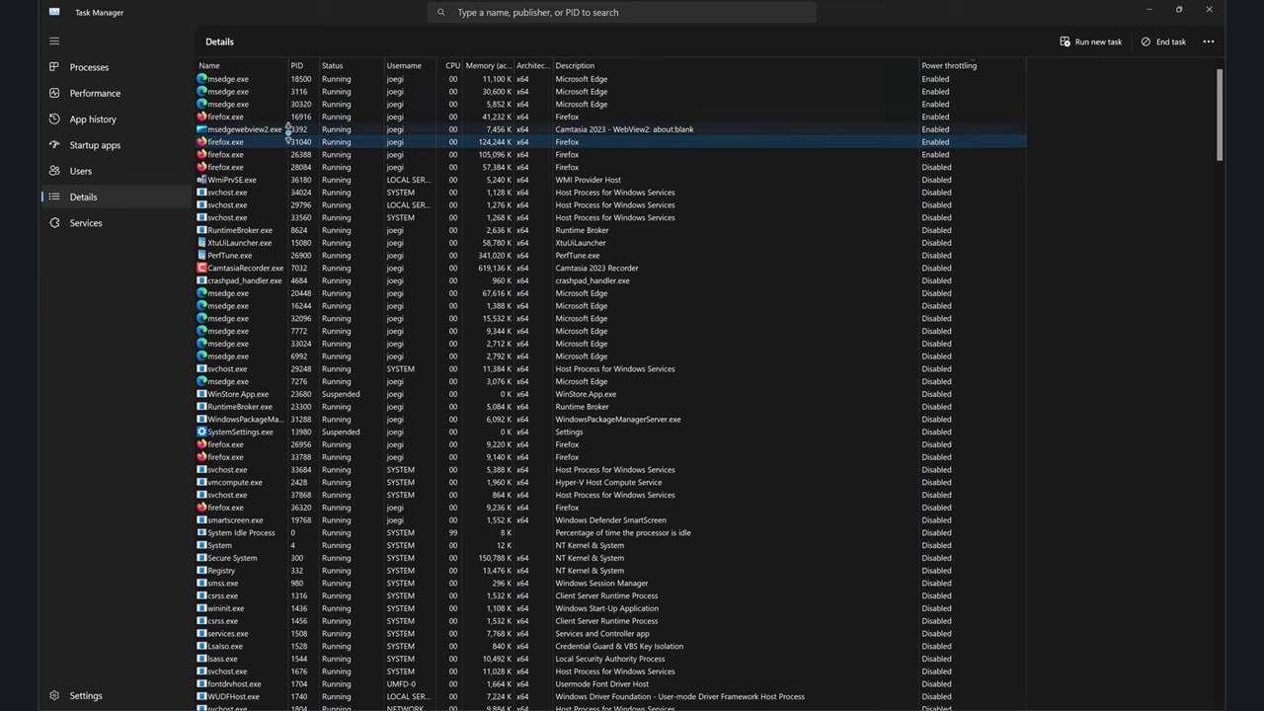
# Check the Efficiency mode option for msedgewebview2.exe, and request it for RuntimeBroker.exe with PID 23300 but cancel the confirmation.
pyautogui.click(922, 128)
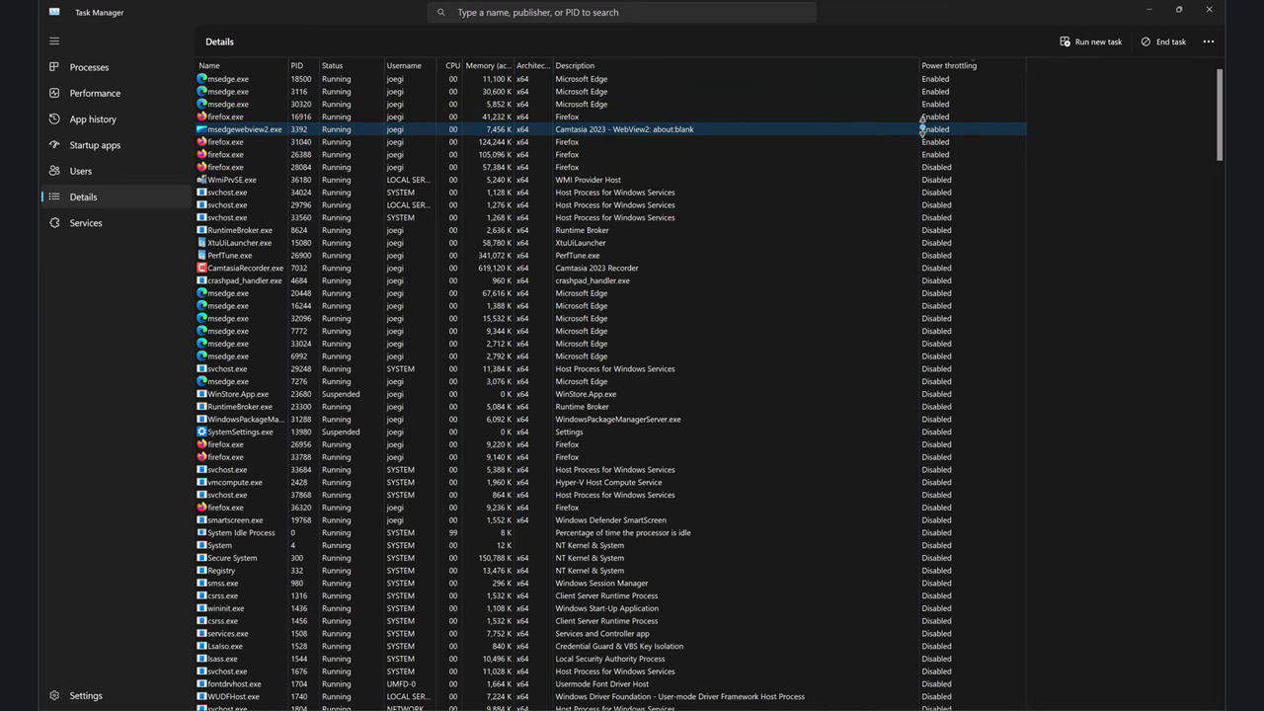
pyautogui.rightClick(922, 129)
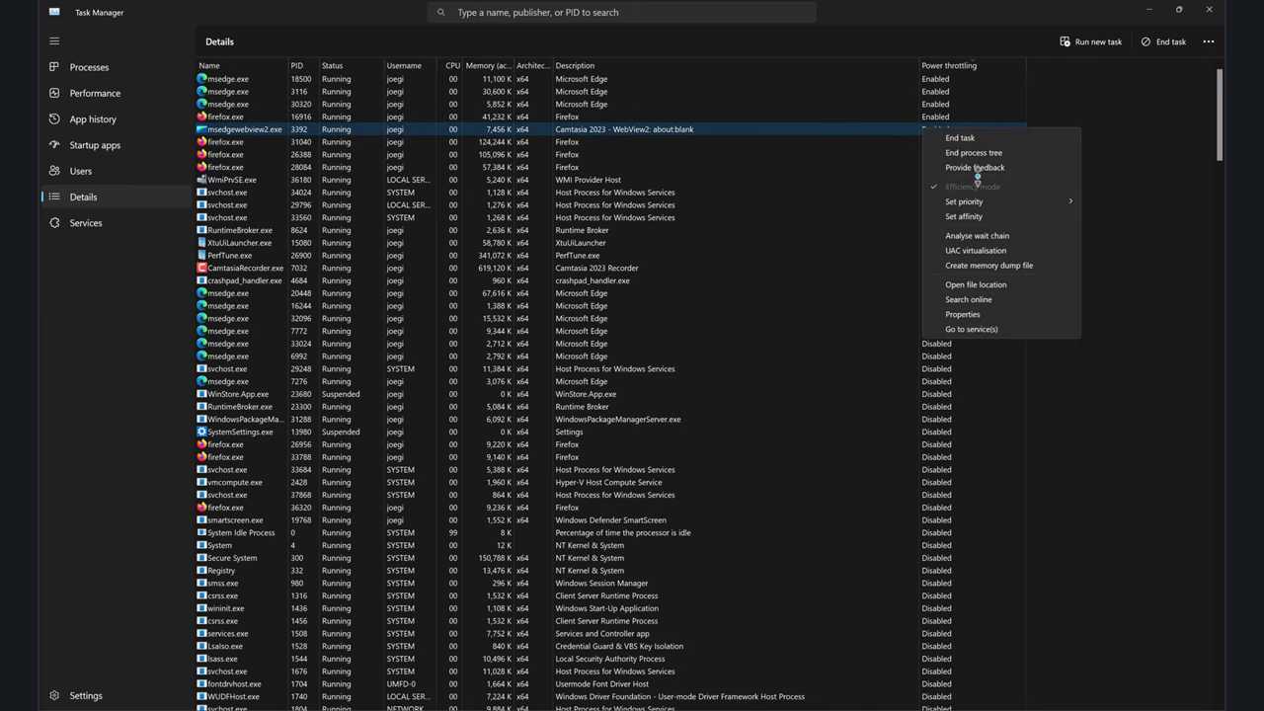
pyautogui.click(939, 406)
pyautogui.rightClick(937, 406)
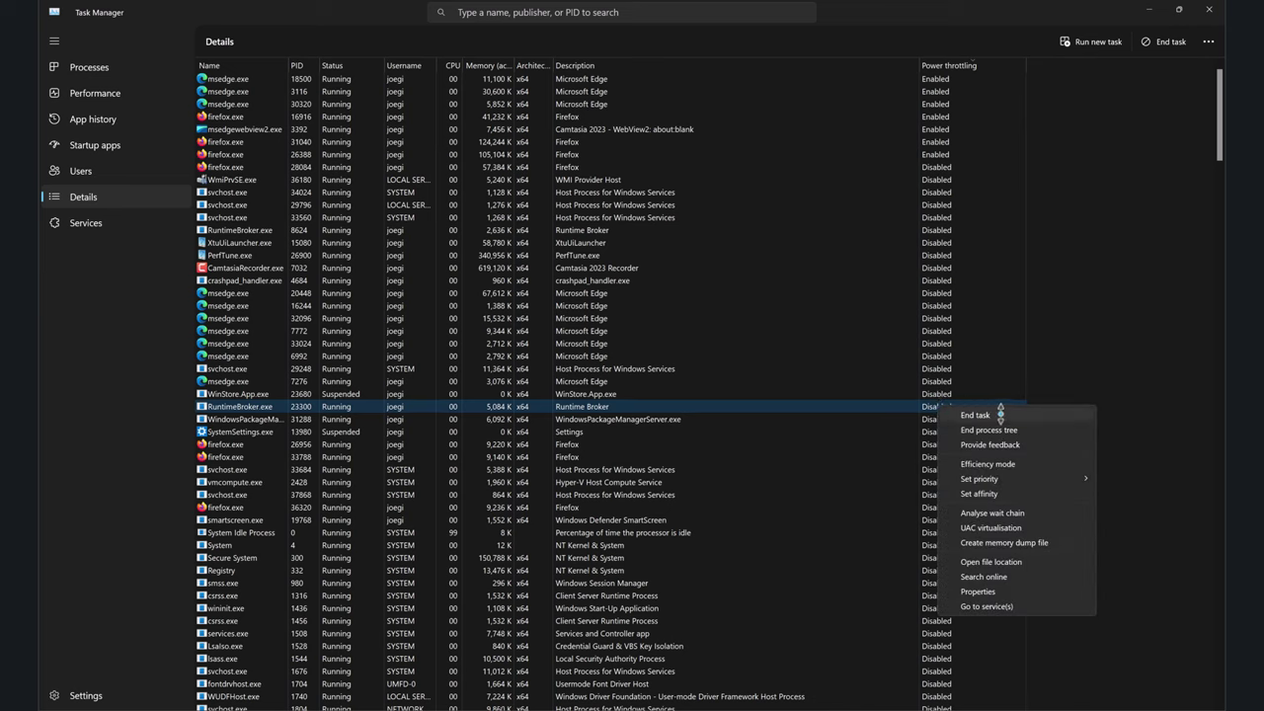
pyautogui.click(1033, 460)
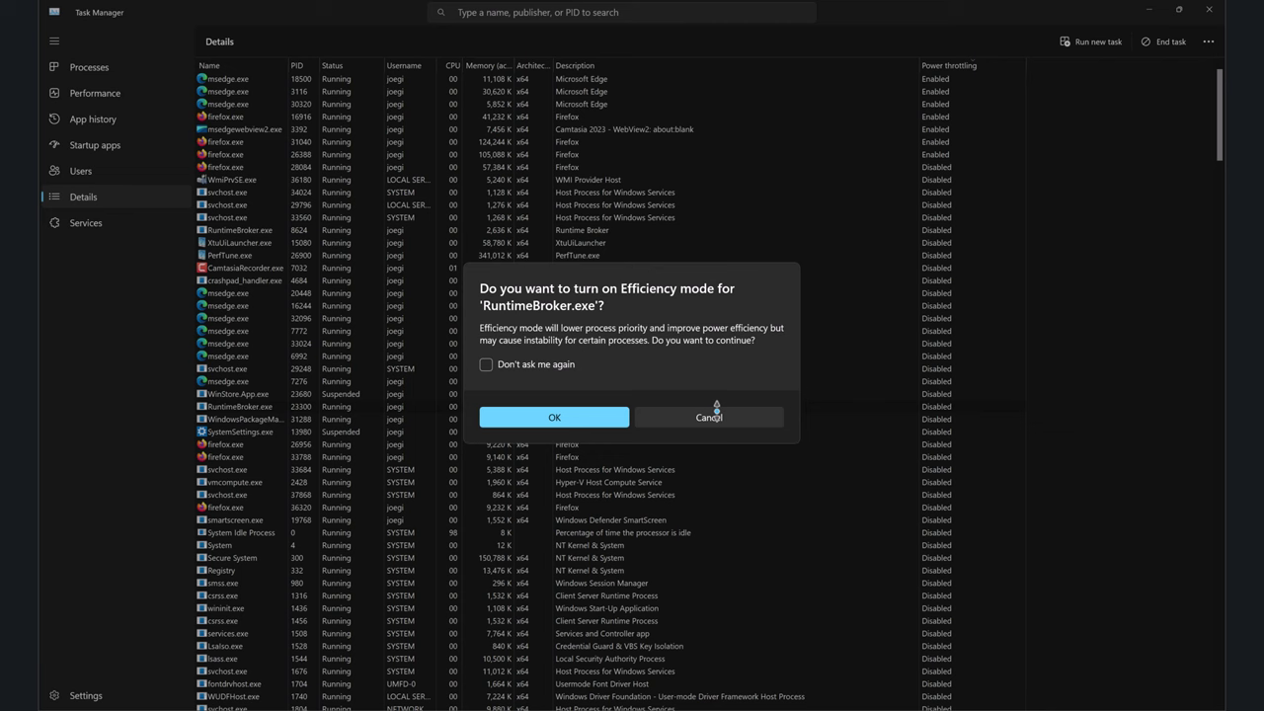
pyautogui.click(709, 417)
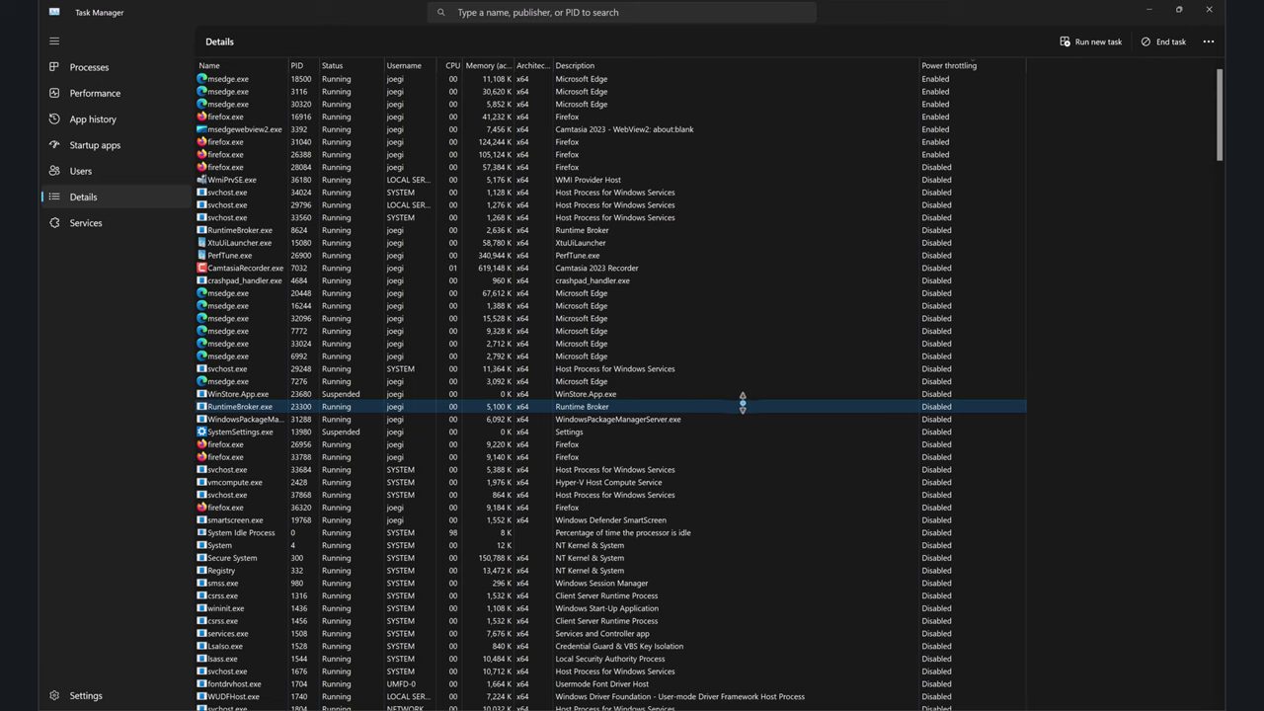
# Open the processor affinity settings of RuntimeBroker.exe with PID 23300 and review the whole list of CPUs.
pyautogui.rightClick(840, 404)
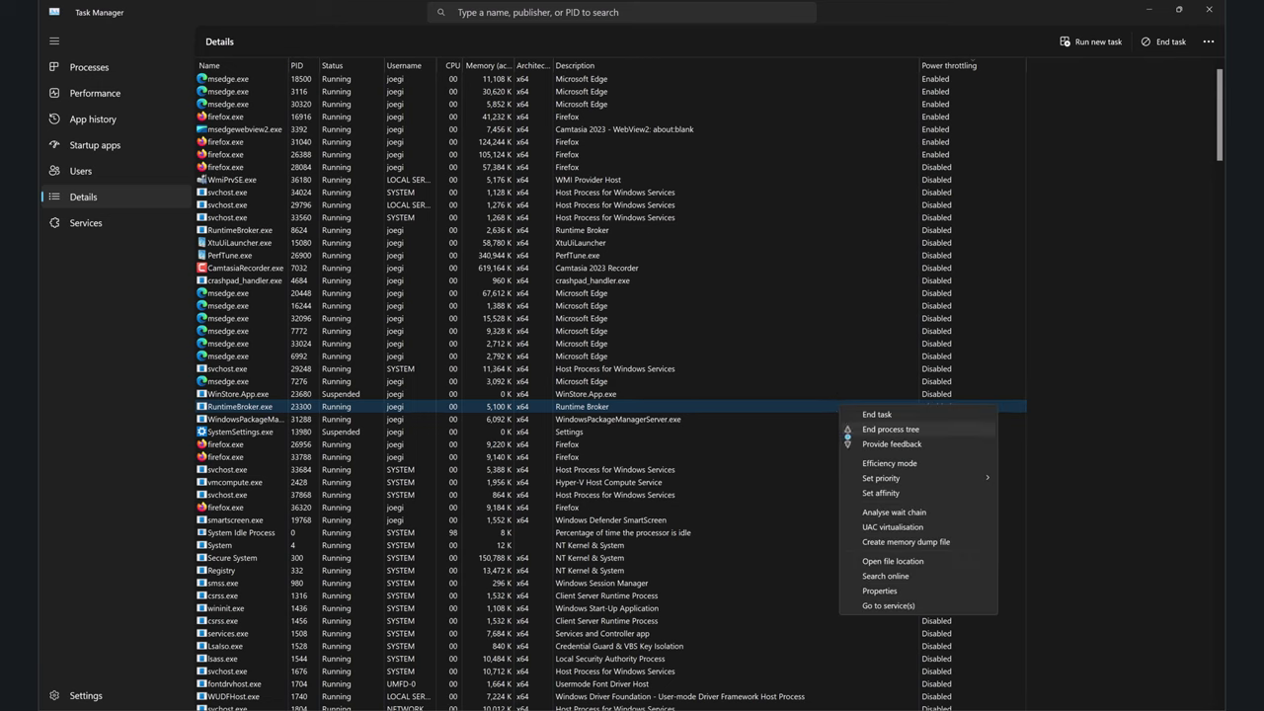
pyautogui.click(898, 492)
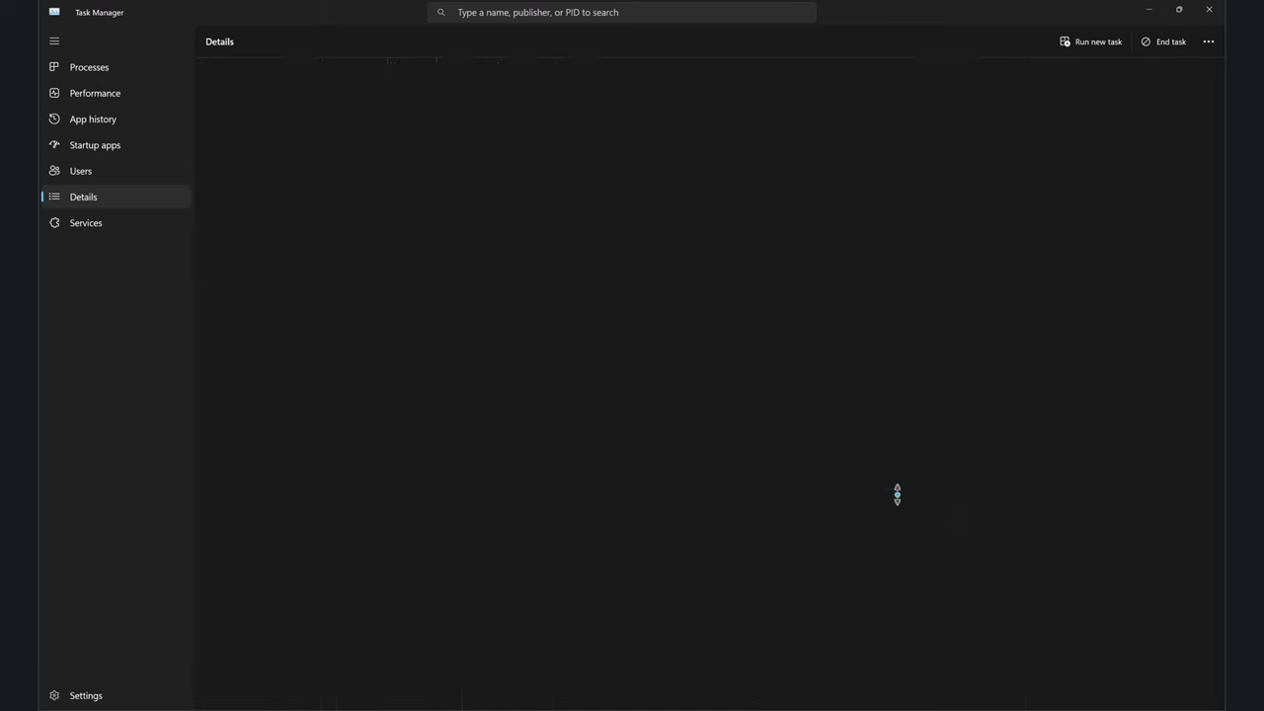
pyautogui.scroll(-2, 641, 311)
pyautogui.scroll(-8, 641, 311)
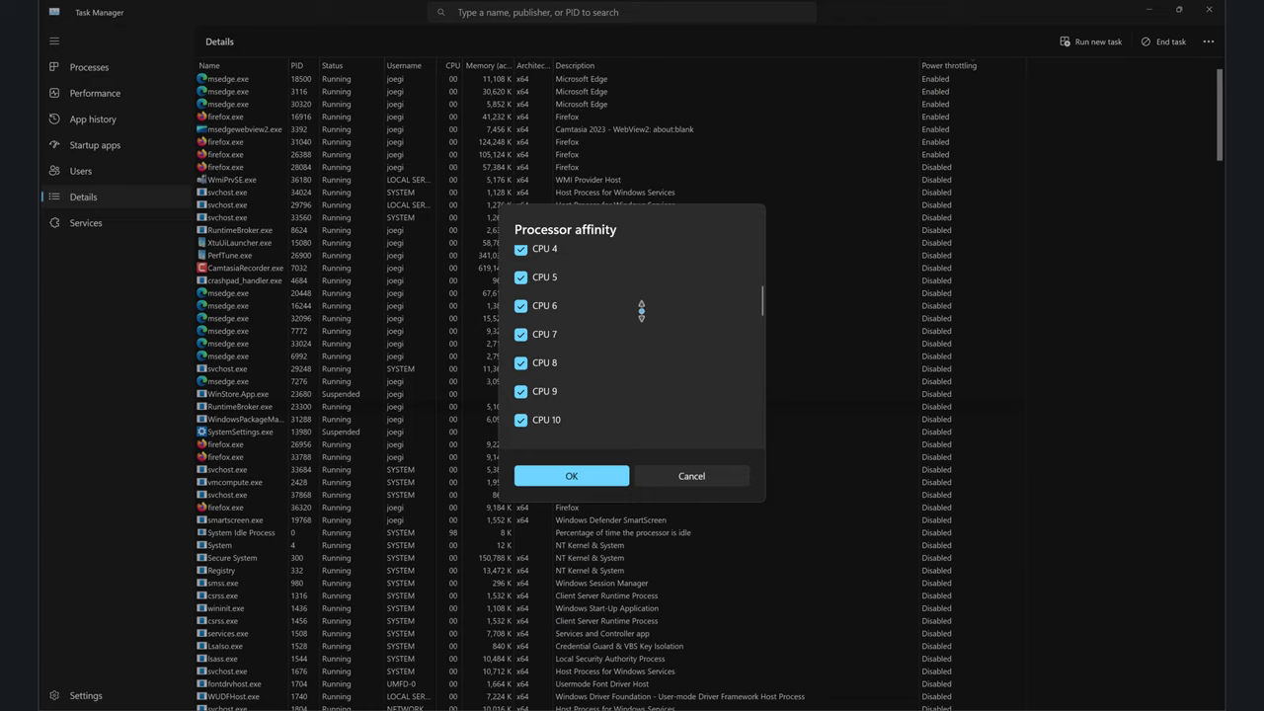
pyautogui.scroll(9, 642, 311)
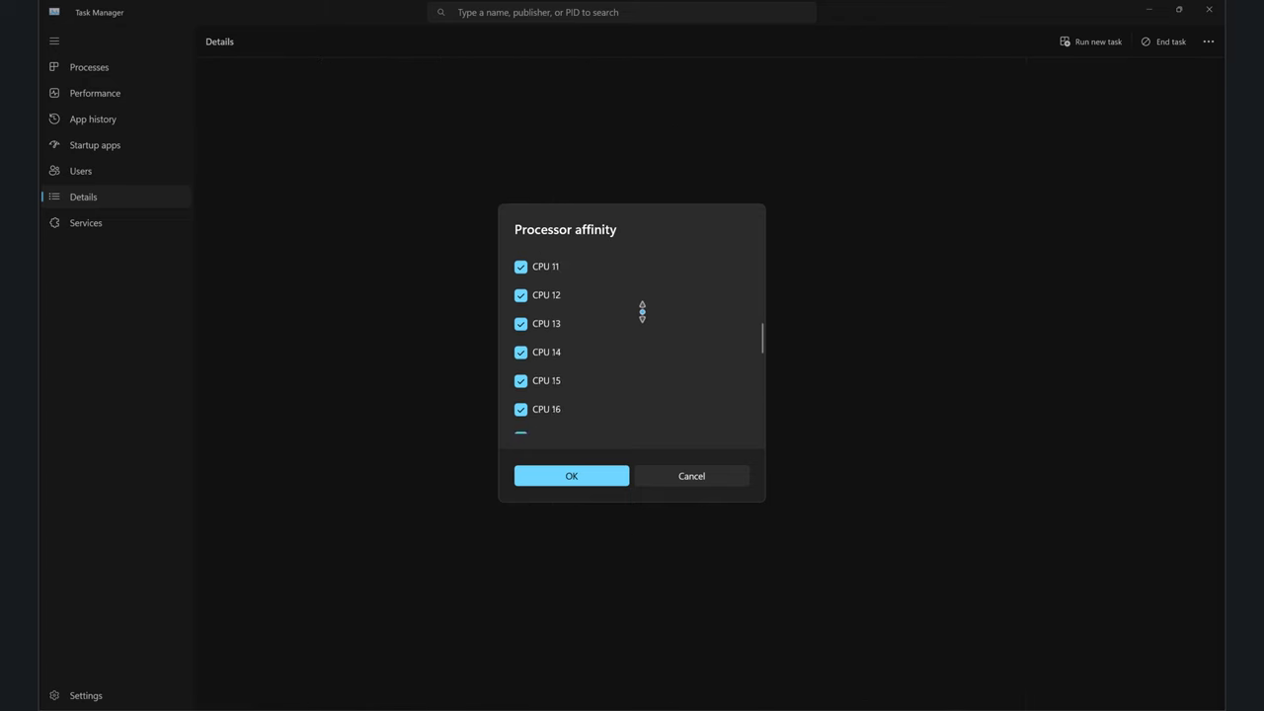
pyautogui.scroll(-1, 562, 290)
pyautogui.scroll(1, 588, 309)
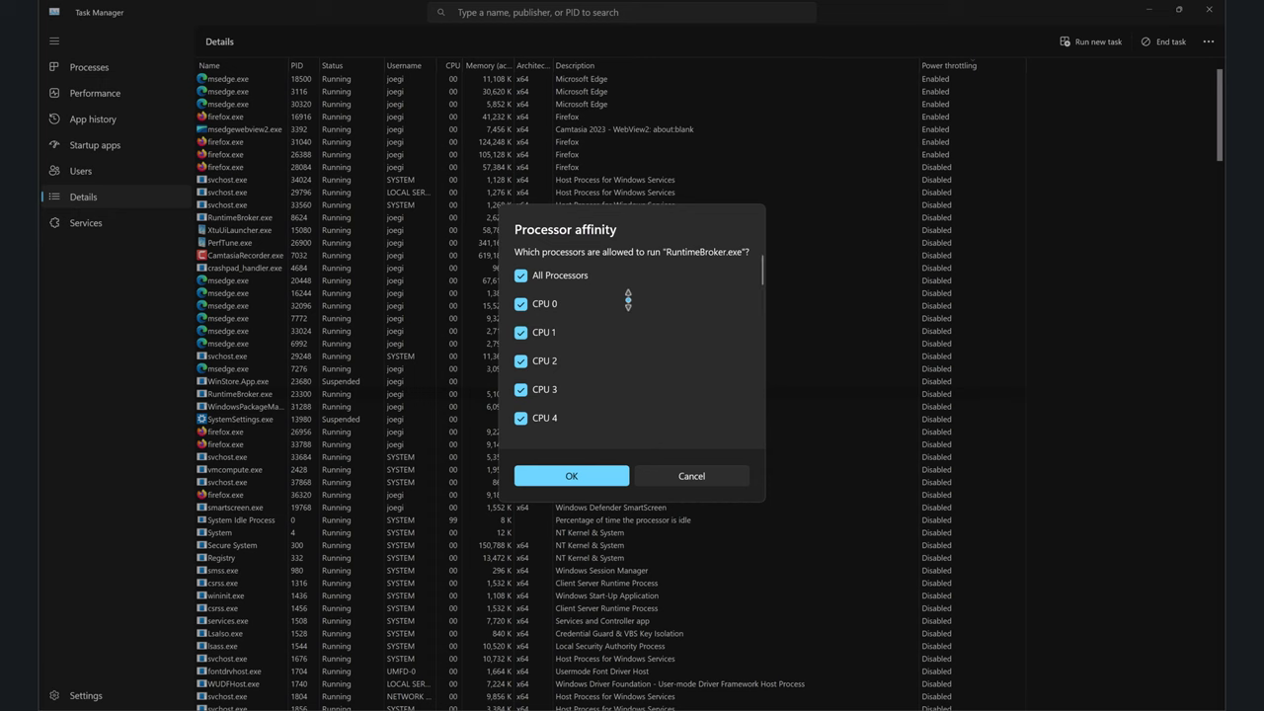
# Restrict the processor affinity selection of RuntimeBroker.exe to CPU 0 through CPU 3.
pyautogui.click(520, 275)
pyautogui.click(520, 303)
pyautogui.click(520, 332)
pyautogui.click(520, 360)
pyautogui.click(520, 389)
# Switch to HWMonitor to examine the P-core and E-core clocks, minimize it, and cancel the RuntimeBroker.exe affinity change.
pyautogui.hotkey('alt', 'Tab')
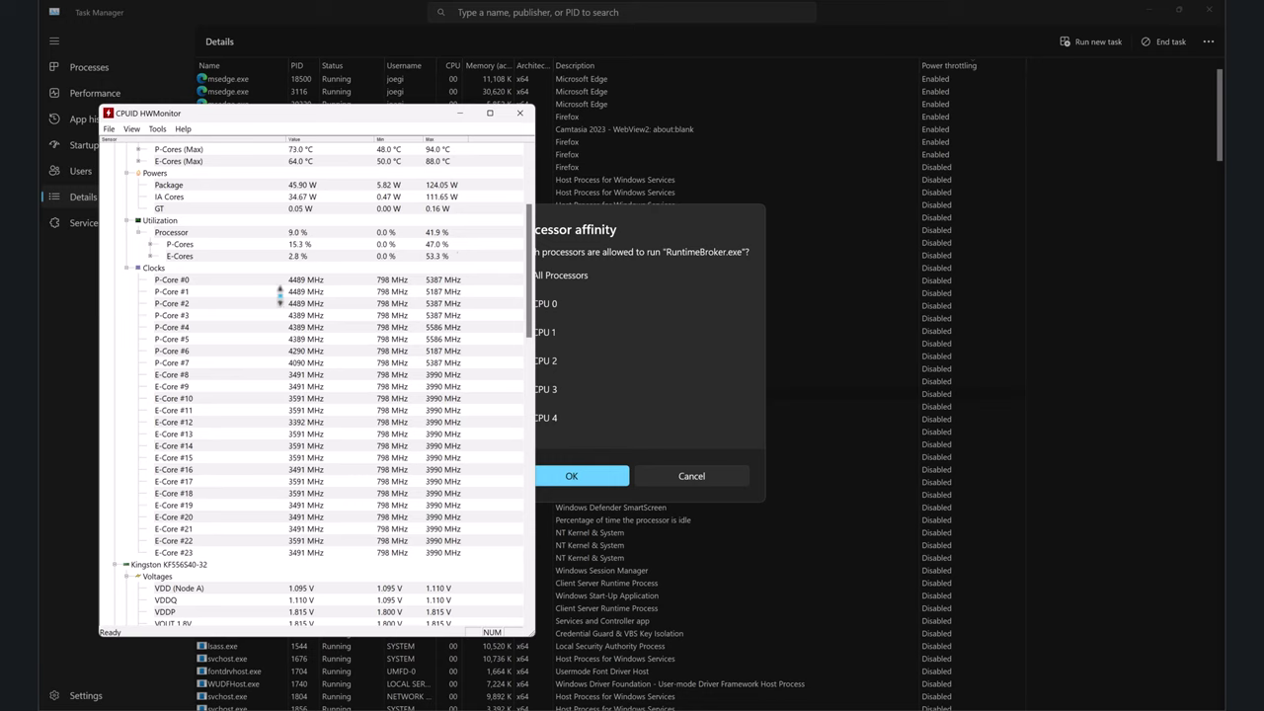
pyautogui.click(174, 315)
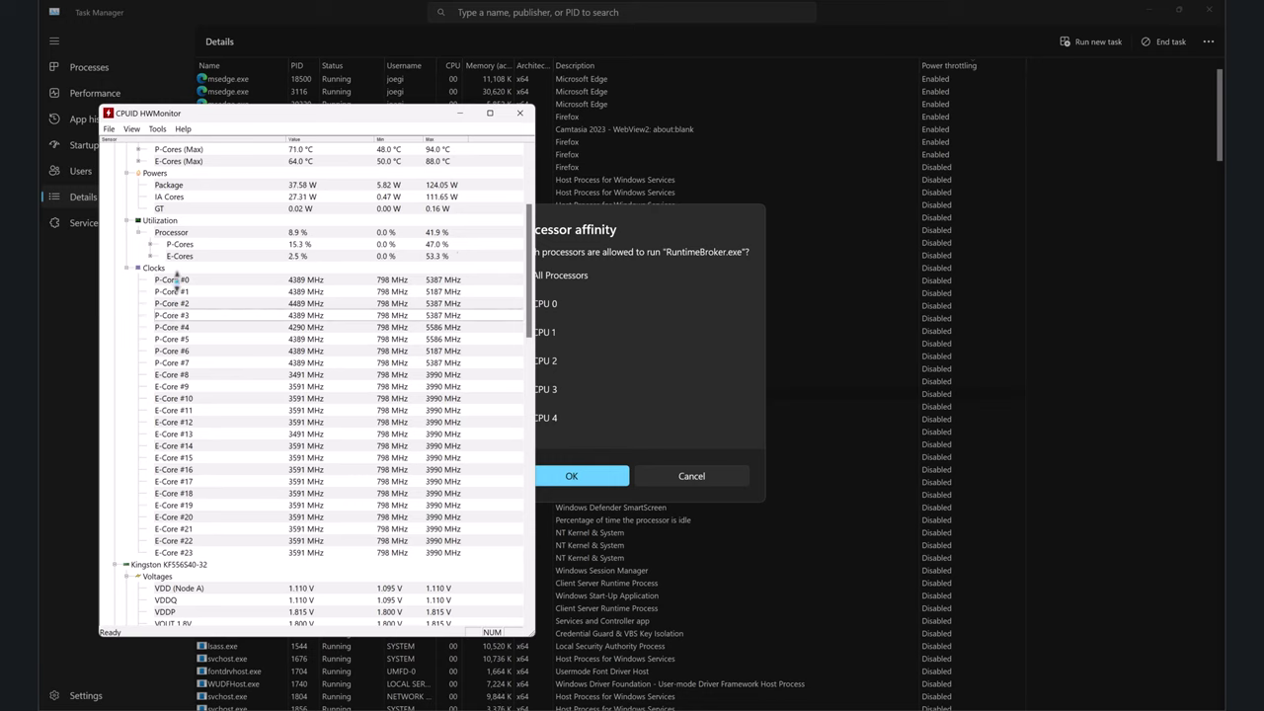
pyautogui.click(176, 279)
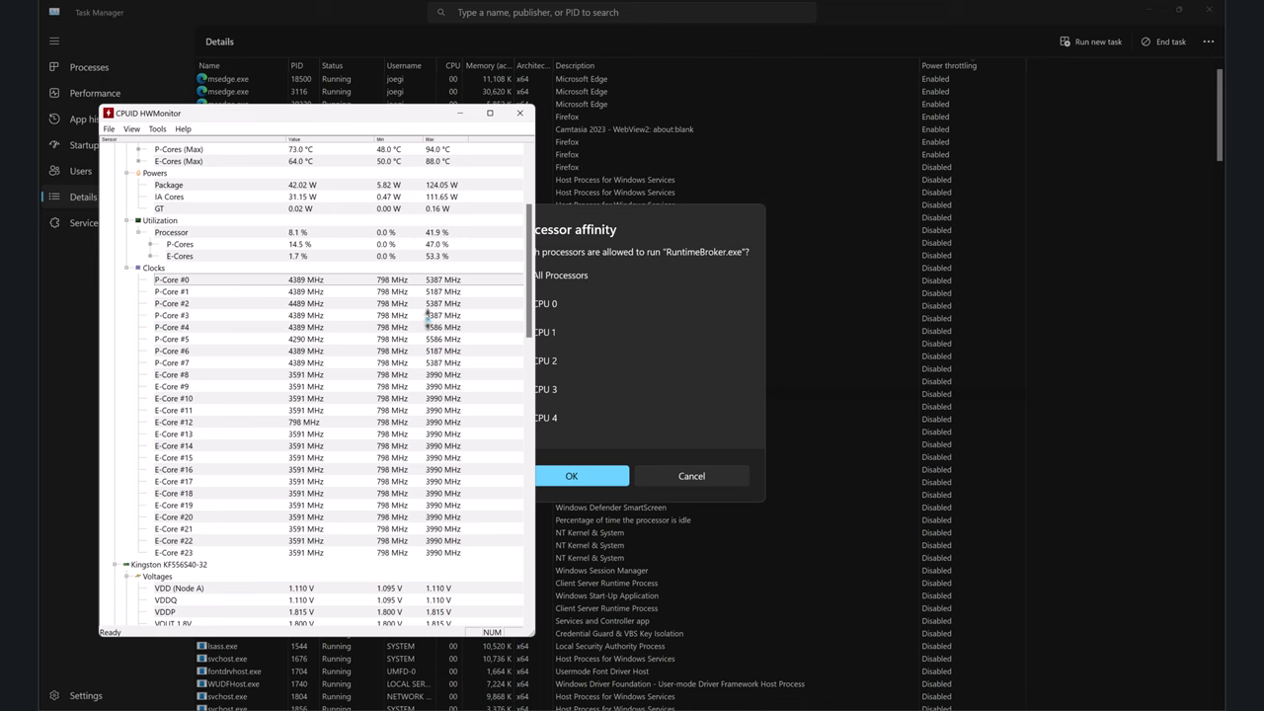
pyautogui.click(460, 113)
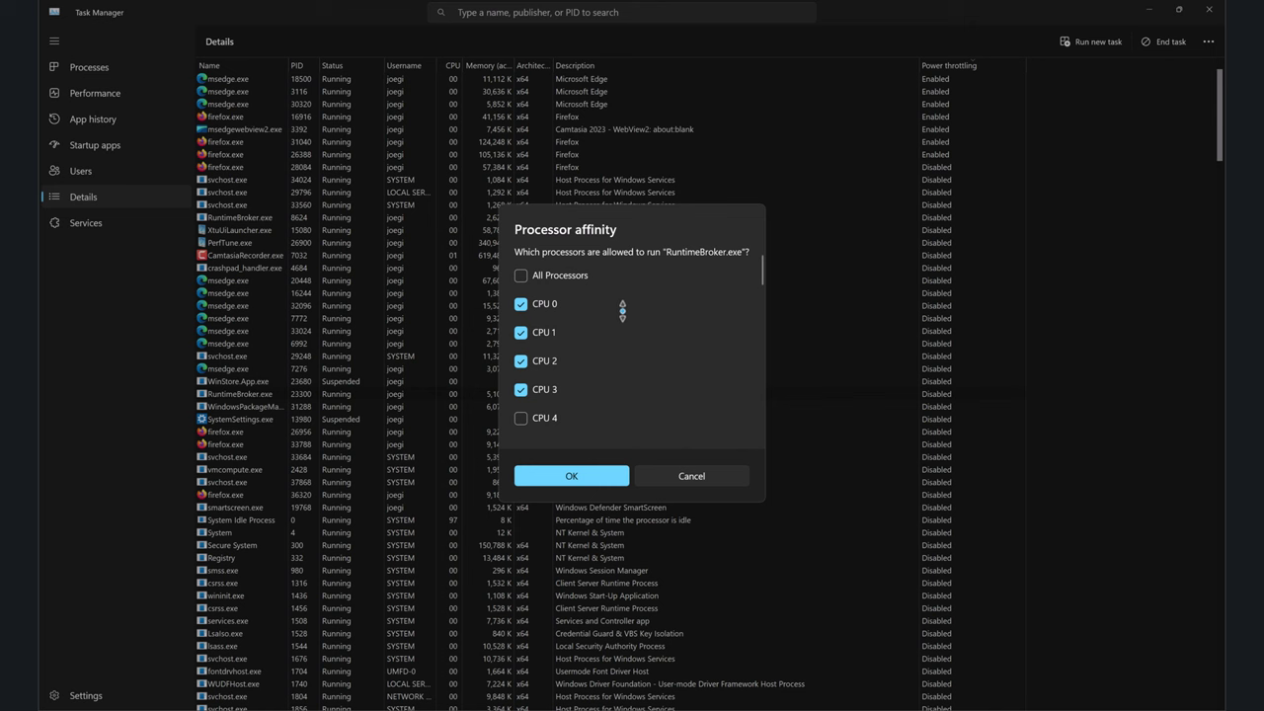
pyautogui.click(728, 474)
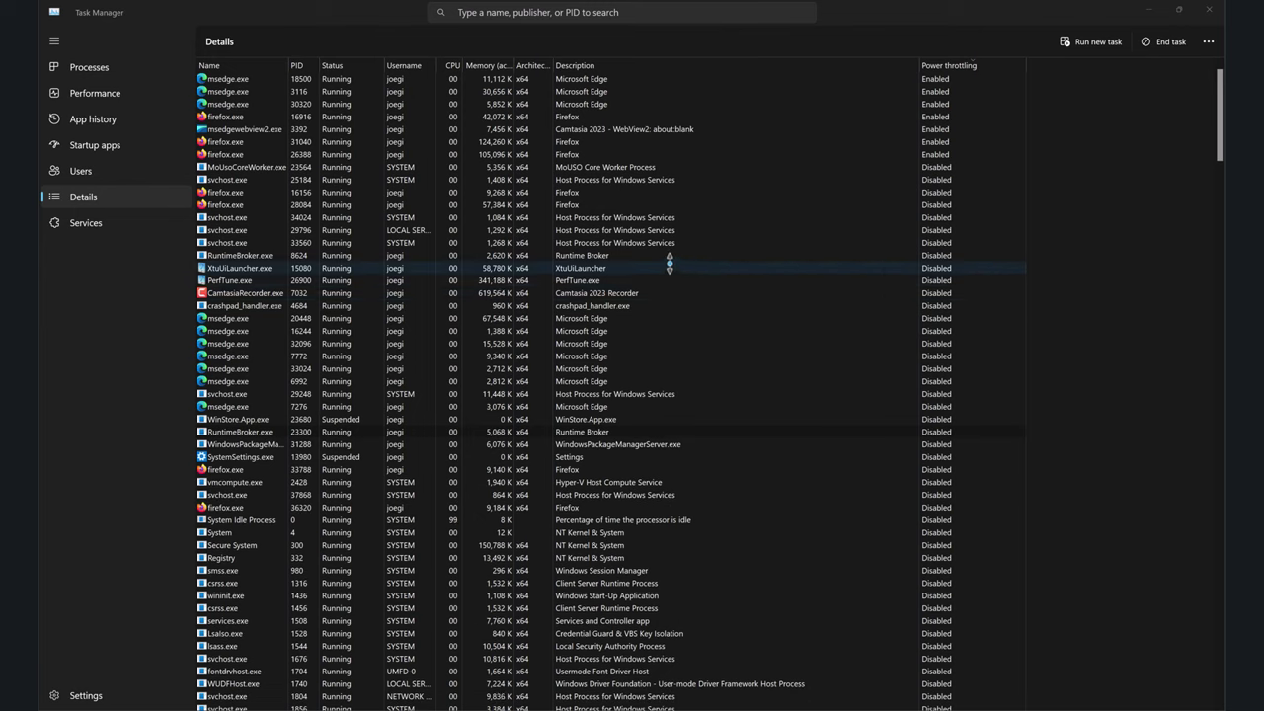
# Review the priority options of RuntimeBroker.exe with PID 8624 without changing them.
pyautogui.rightClick(935, 255)
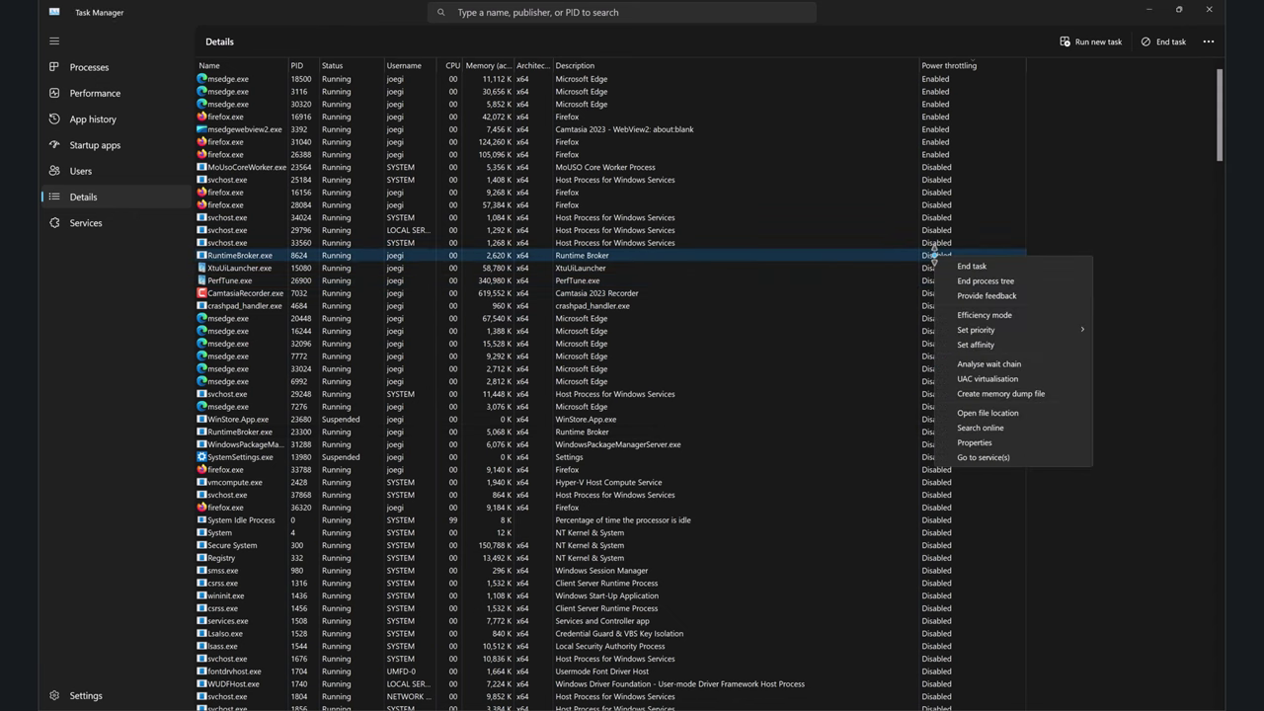
pyautogui.moveTo(978, 329)
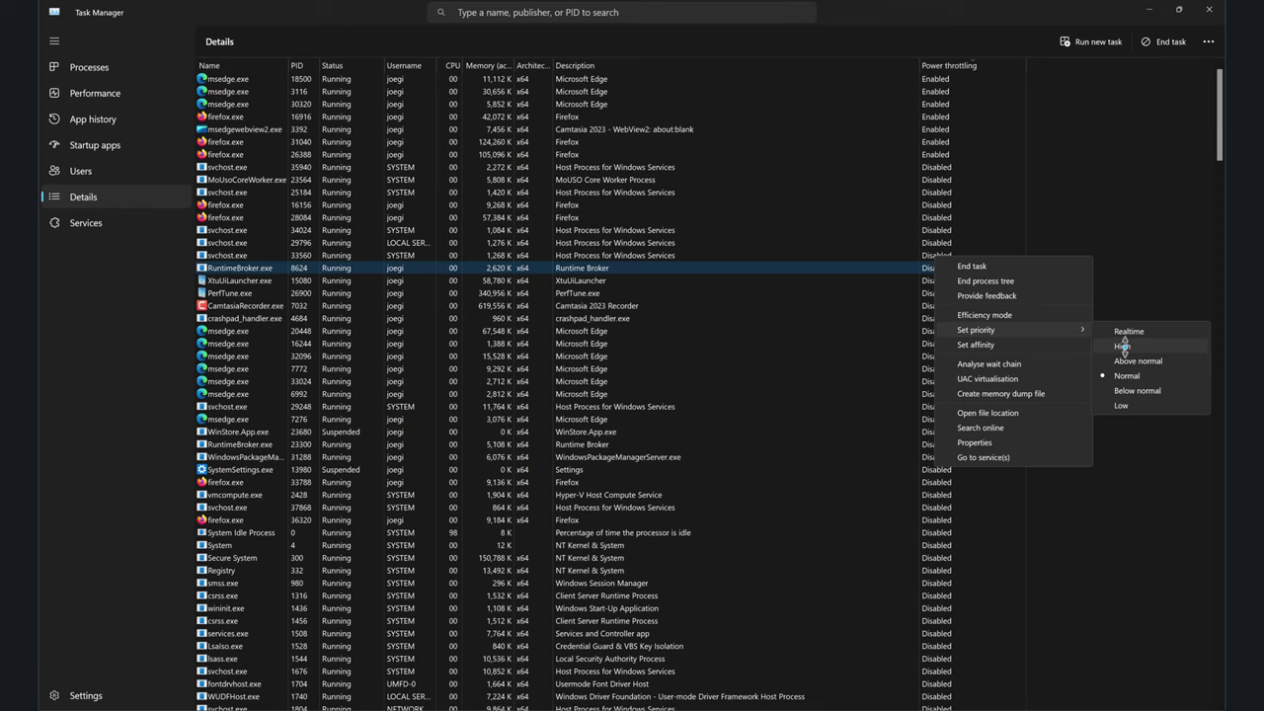
pyautogui.click(1109, 481)
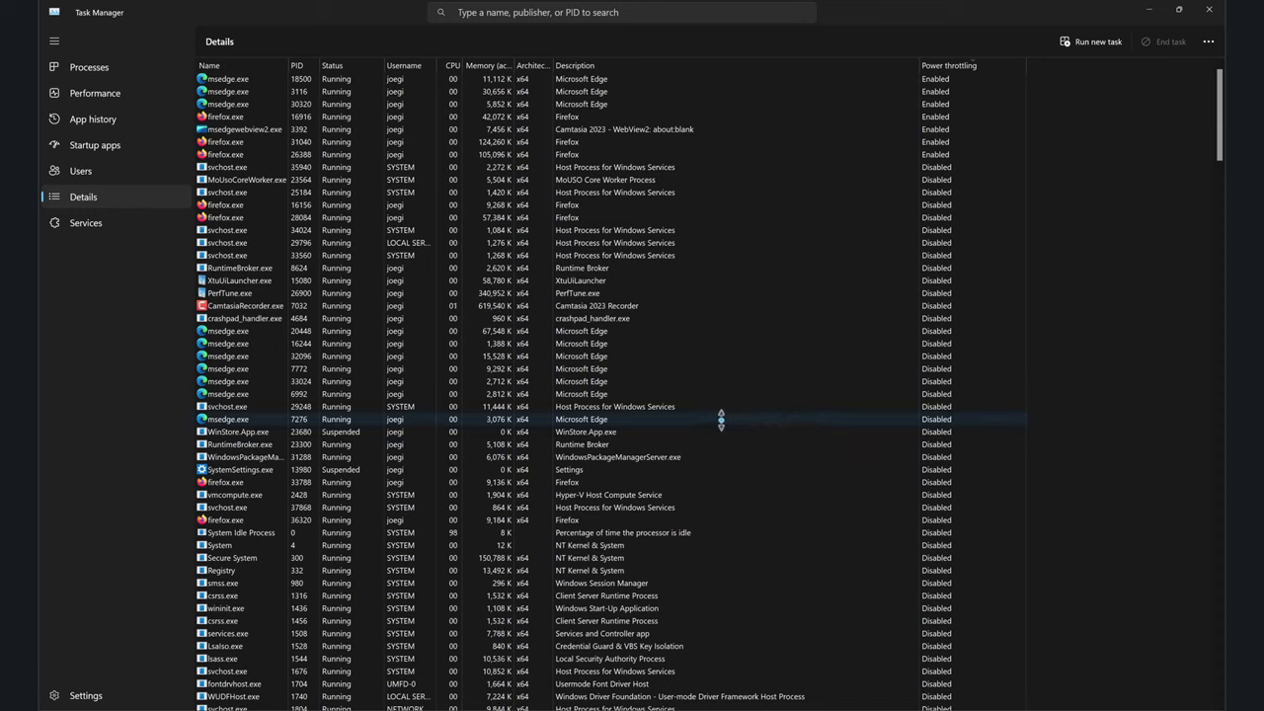
# Set the priority of WindowsPackageManagerServer.exe to High and confirm the change.
pyautogui.rightClick(626, 456)
pyautogui.moveTo(707, 530)
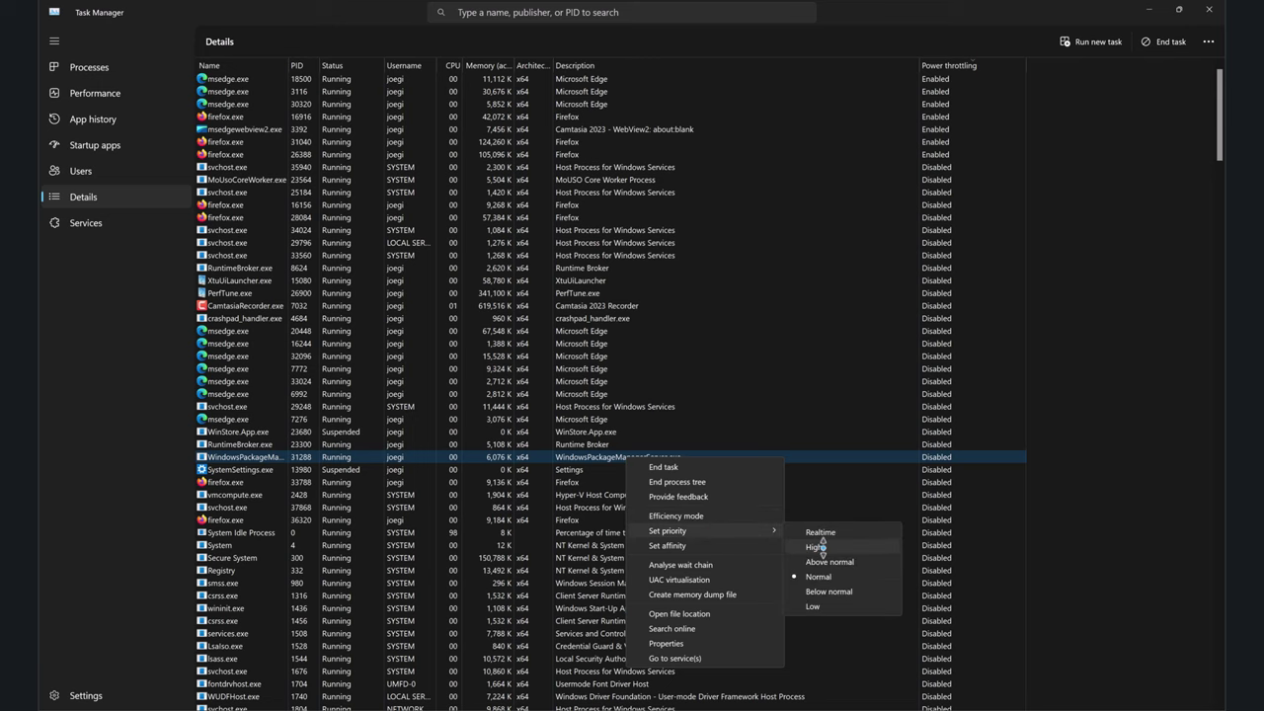
pyautogui.click(820, 546)
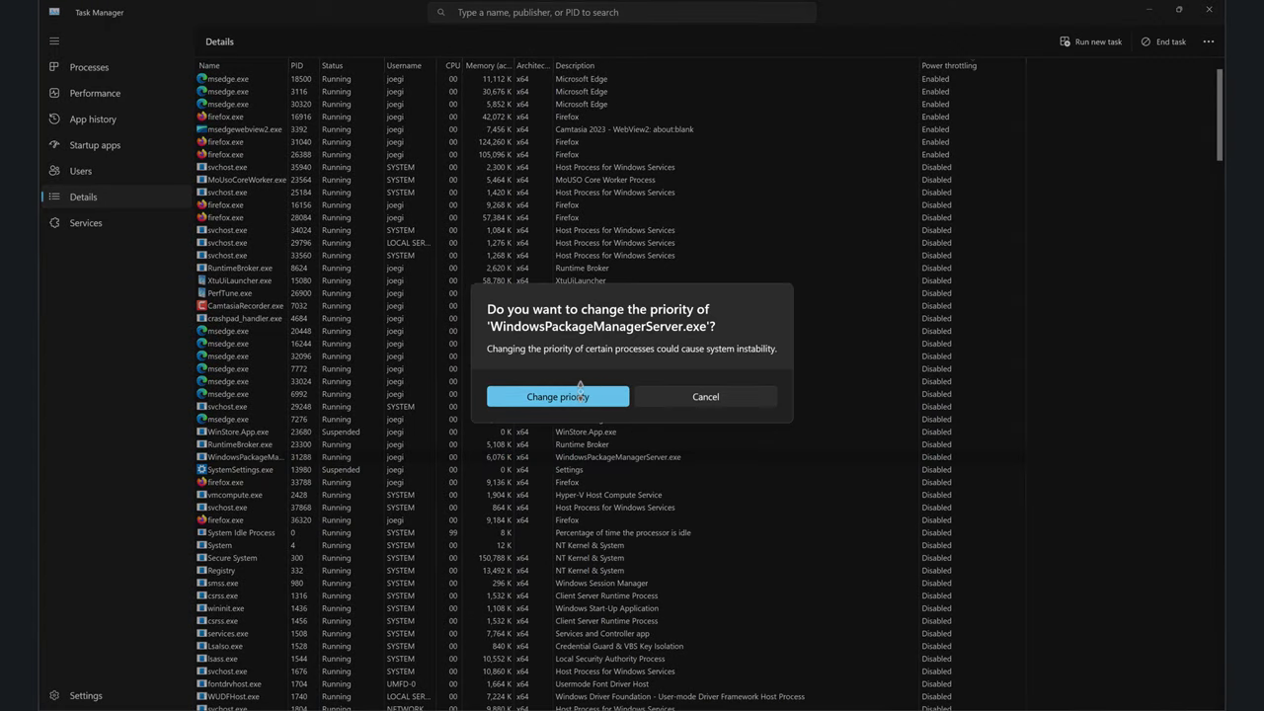
pyautogui.click(583, 394)
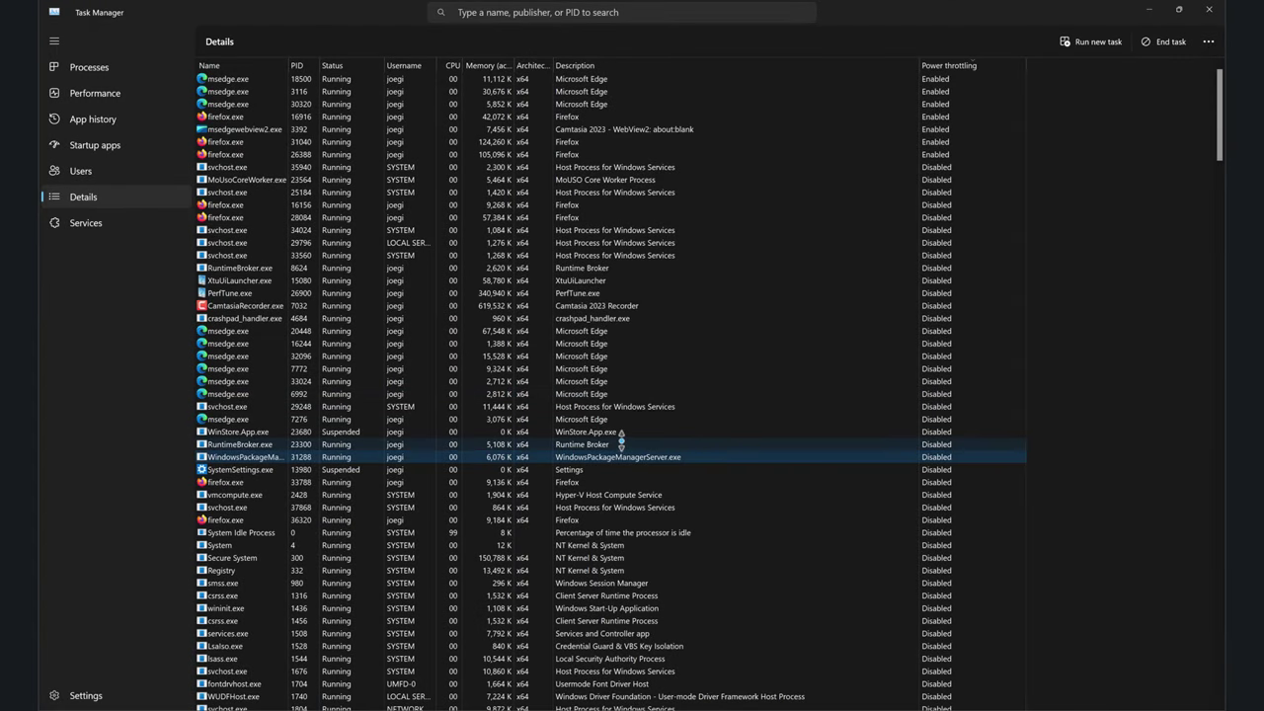
# Set the priority of WindowsPackageManagerServer.exe to Above normal and confirm the change.
pyautogui.rightClick(632, 456)
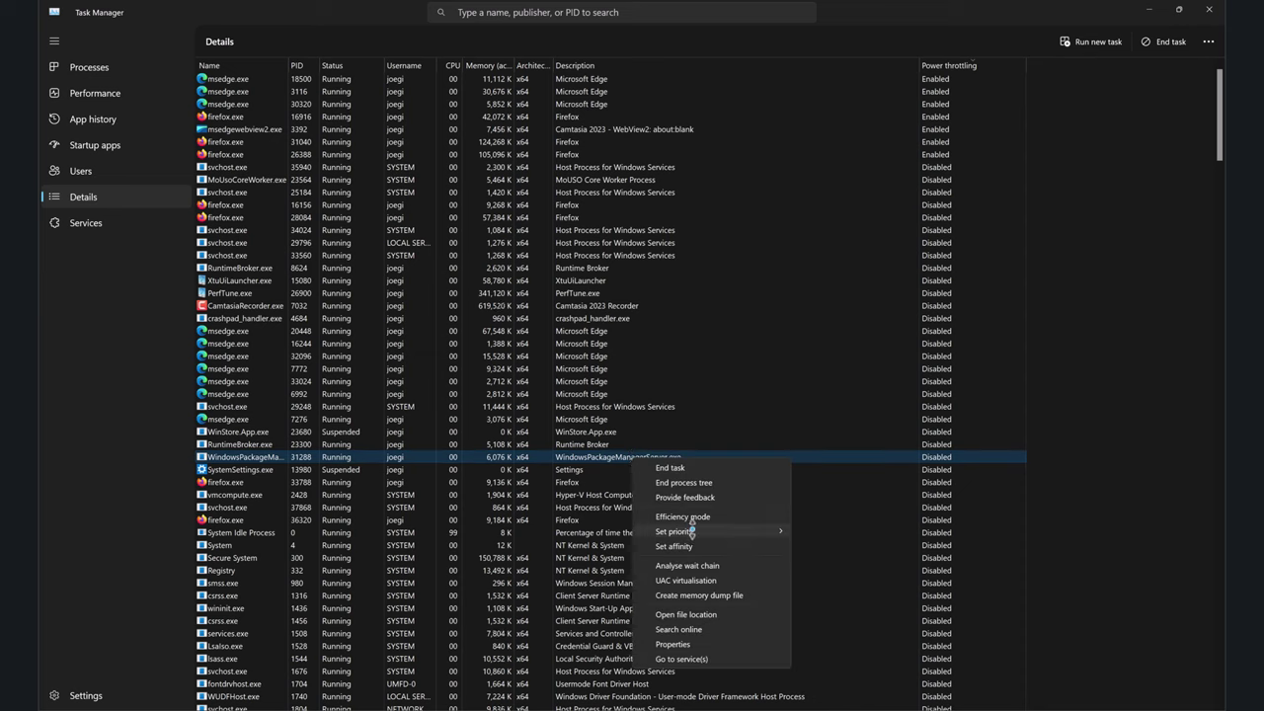
pyautogui.moveTo(691, 532)
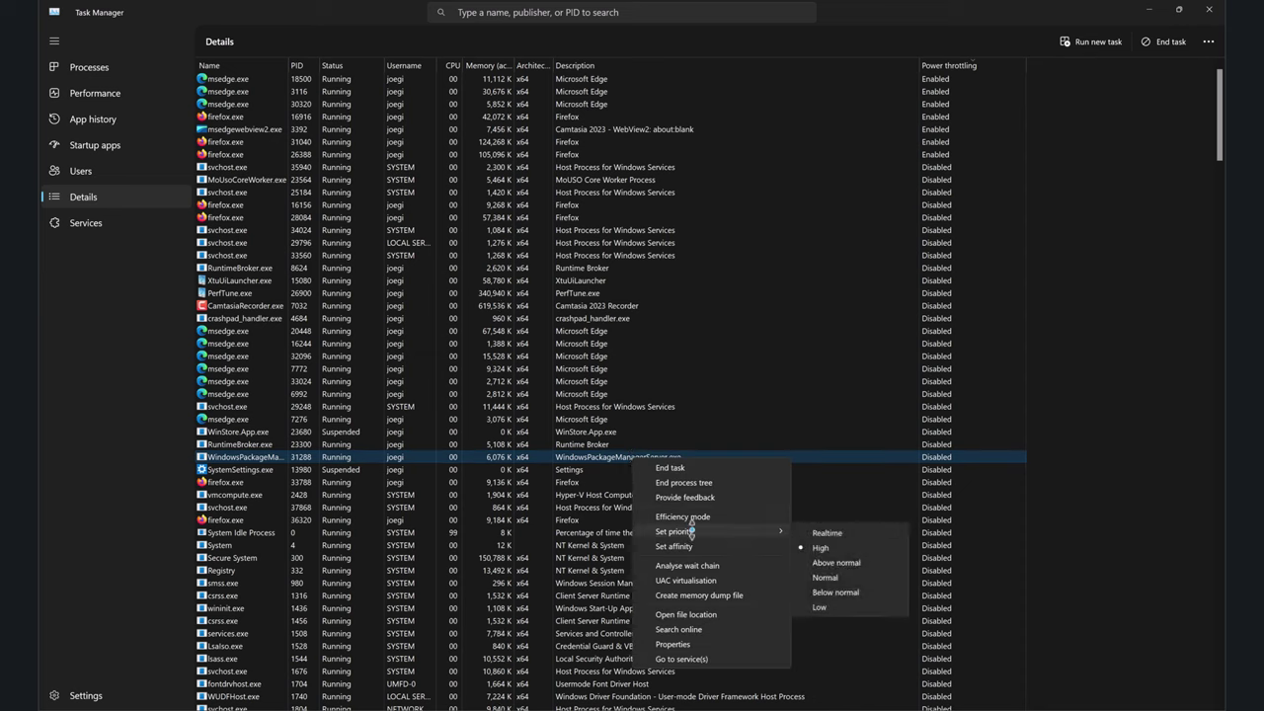
pyautogui.click(834, 562)
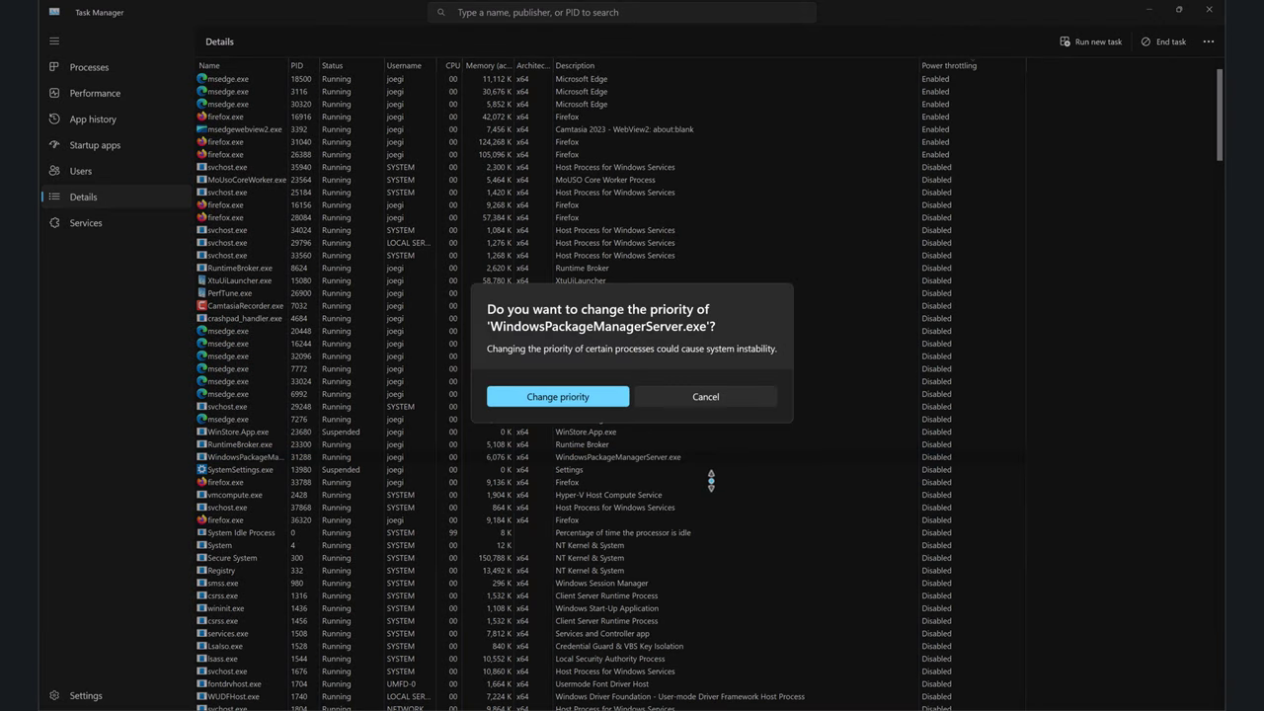
pyautogui.click(560, 397)
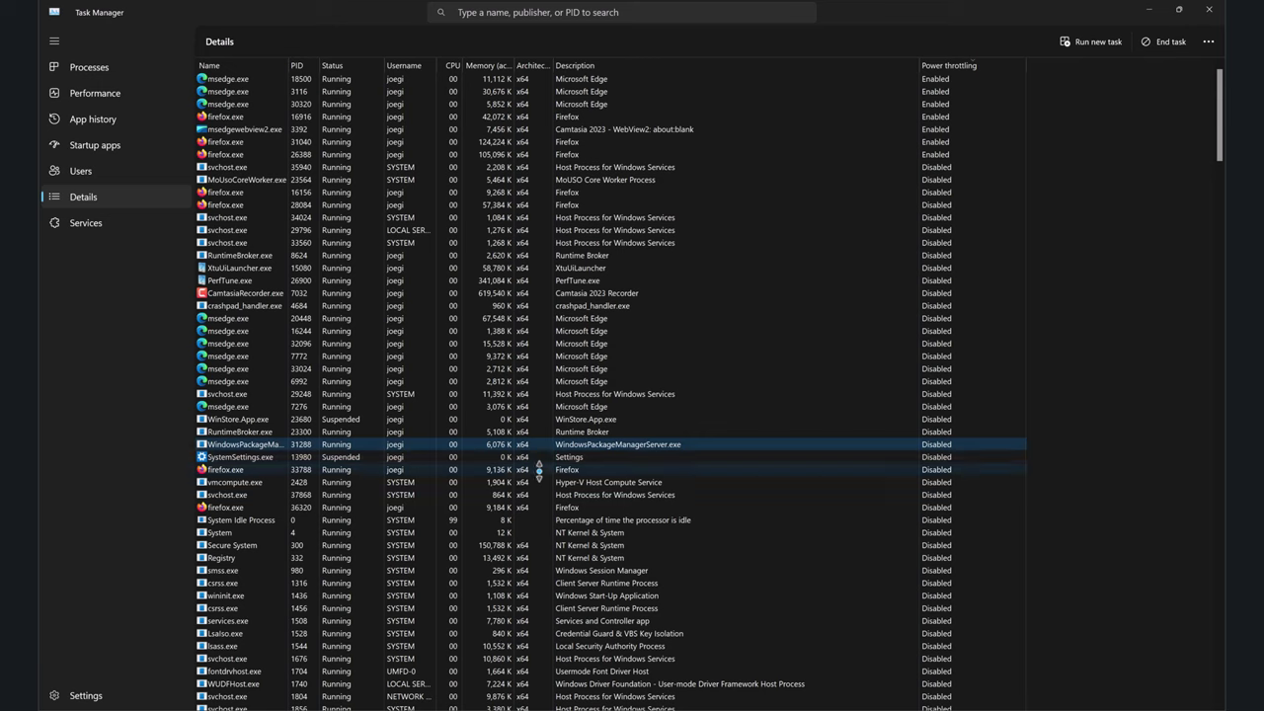
# Switch to the Ansys Fluent window to view its calculation residuals, and minimize it again.
pyautogui.click(491, 710)
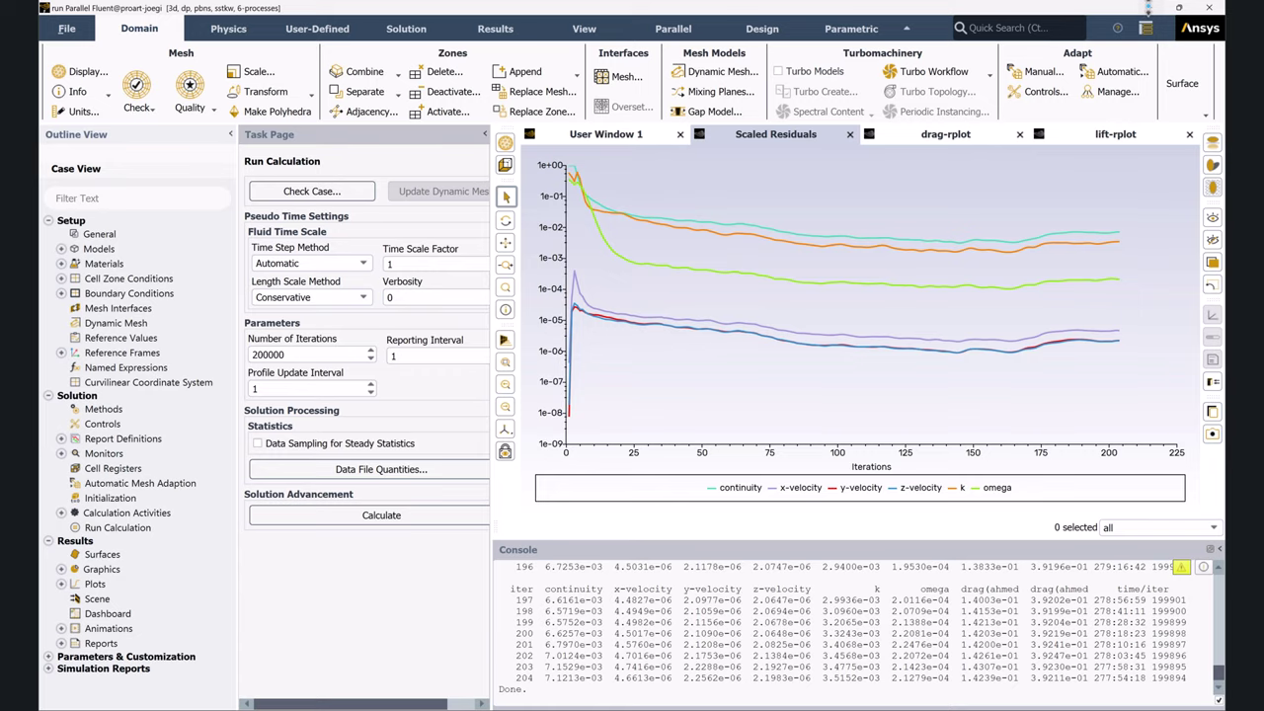
pyautogui.click(1148, 7)
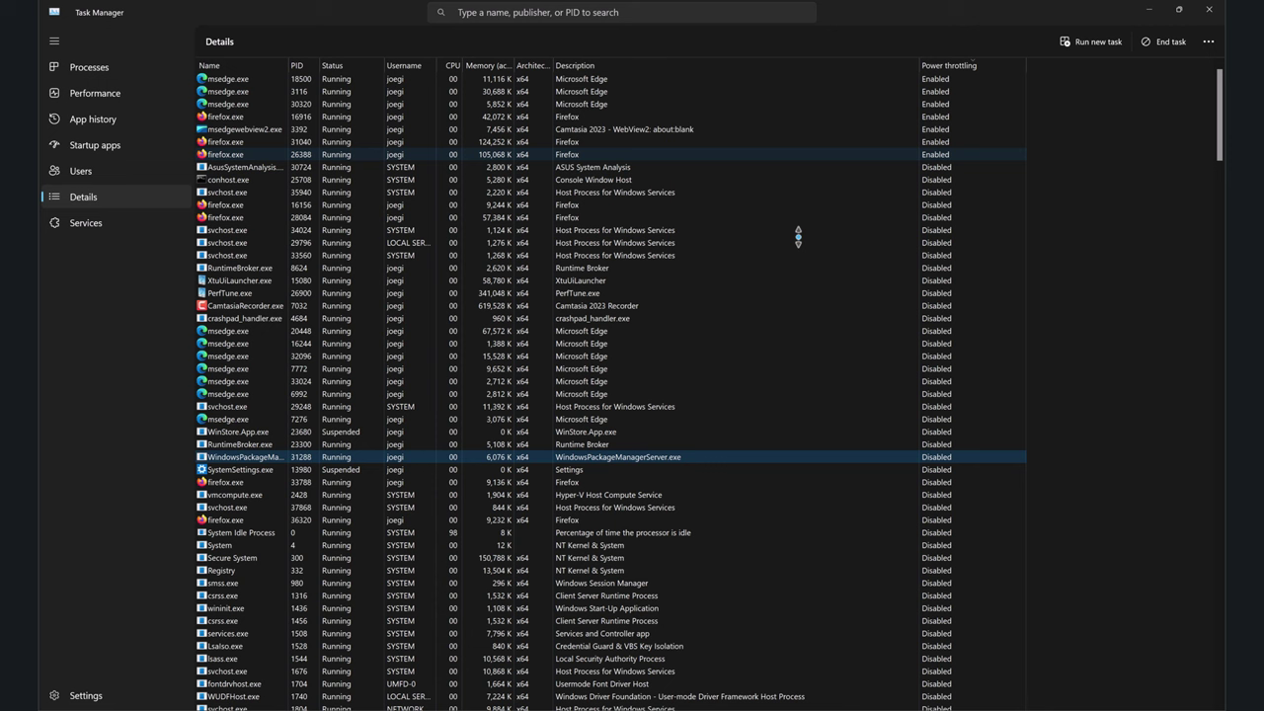
# Filter the Task Manager process details by "fluent" and check the priority options of fluent.exe.
pyautogui.click(544, 11)
pyautogui.write('f')
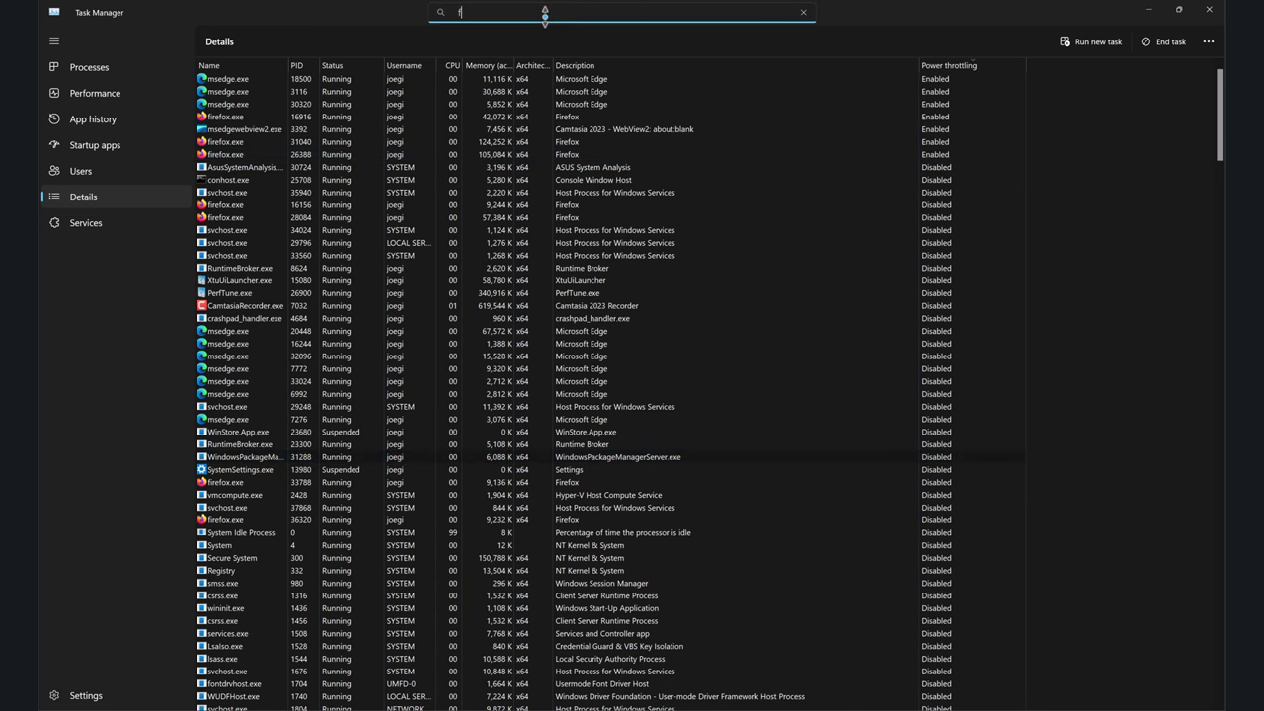
pyautogui.write('luent')
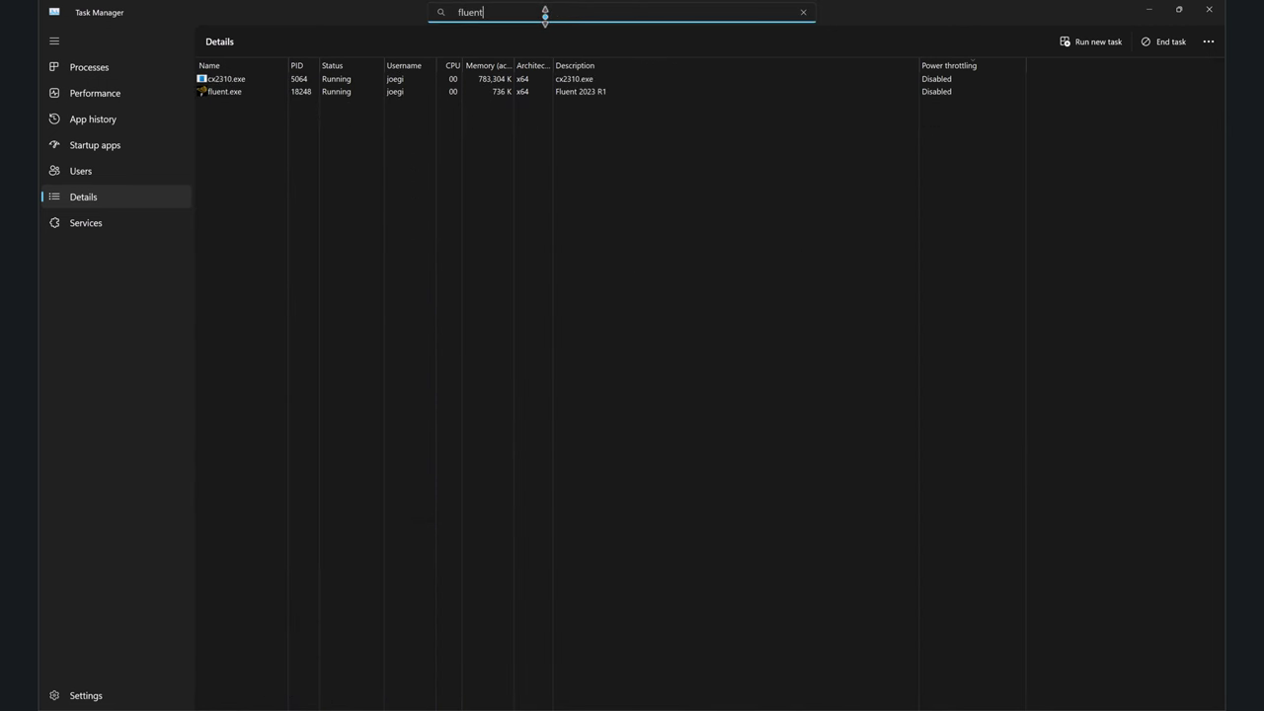
pyautogui.rightClick(237, 92)
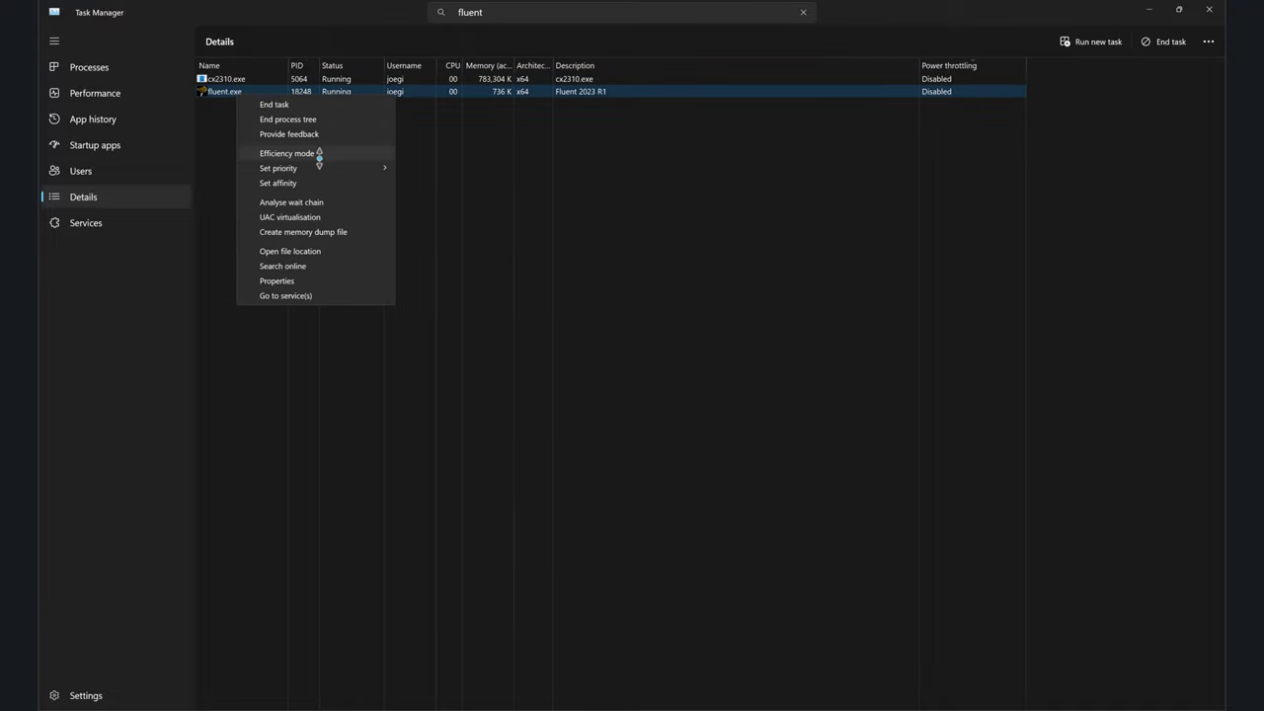
pyautogui.moveTo(324, 169)
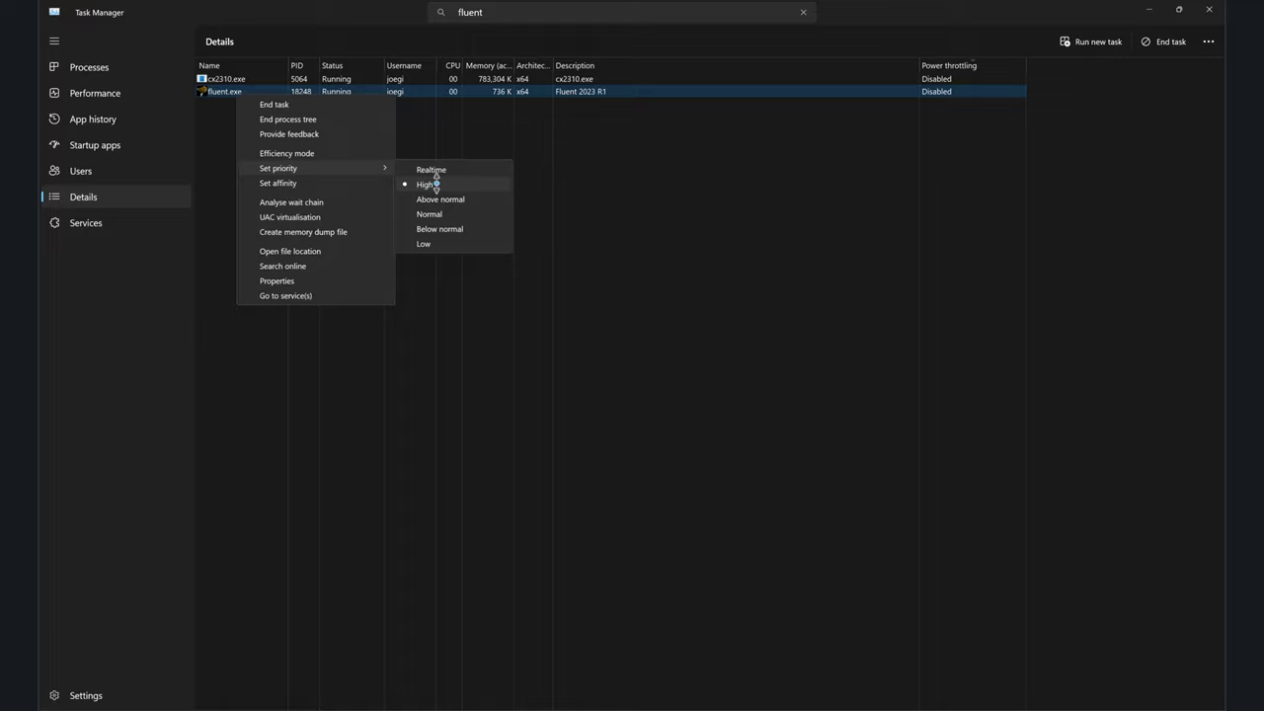
# Open the processor affinity settings of fluent.exe and deselect all processors.
pyautogui.rightClick(954, 92)
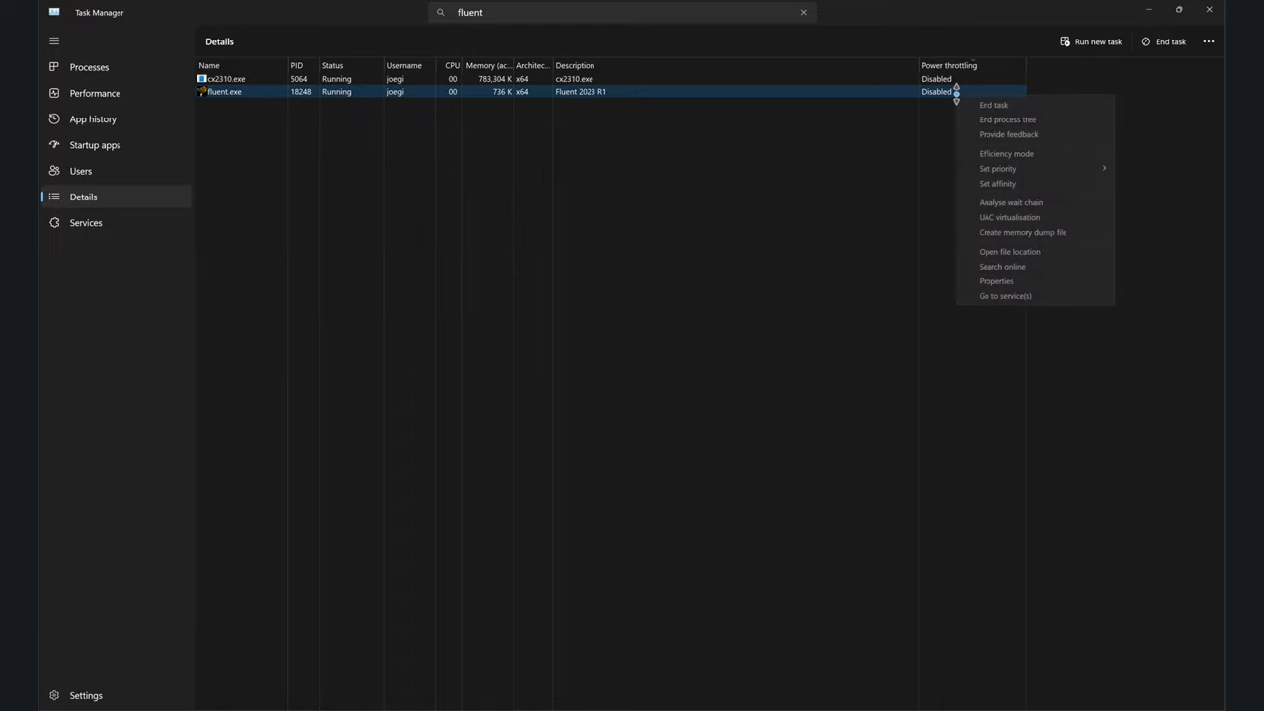
pyautogui.click(1021, 183)
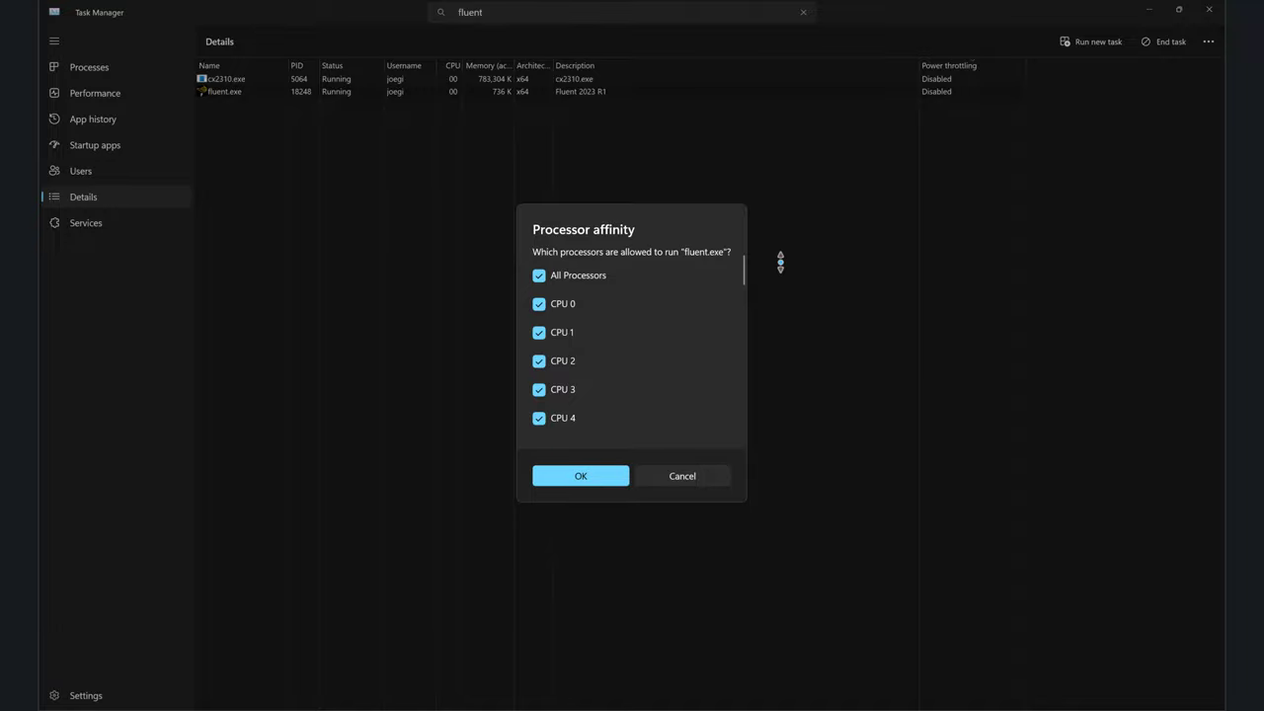
pyautogui.scroll(-3, 743, 265)
pyautogui.scroll(3, 740, 262)
pyautogui.click(539, 274)
# Allow fluent.exe to run only on CPU 0 through CPU 15, check the selection and apply the affinity.
pyautogui.click(538, 303)
pyautogui.click(538, 332)
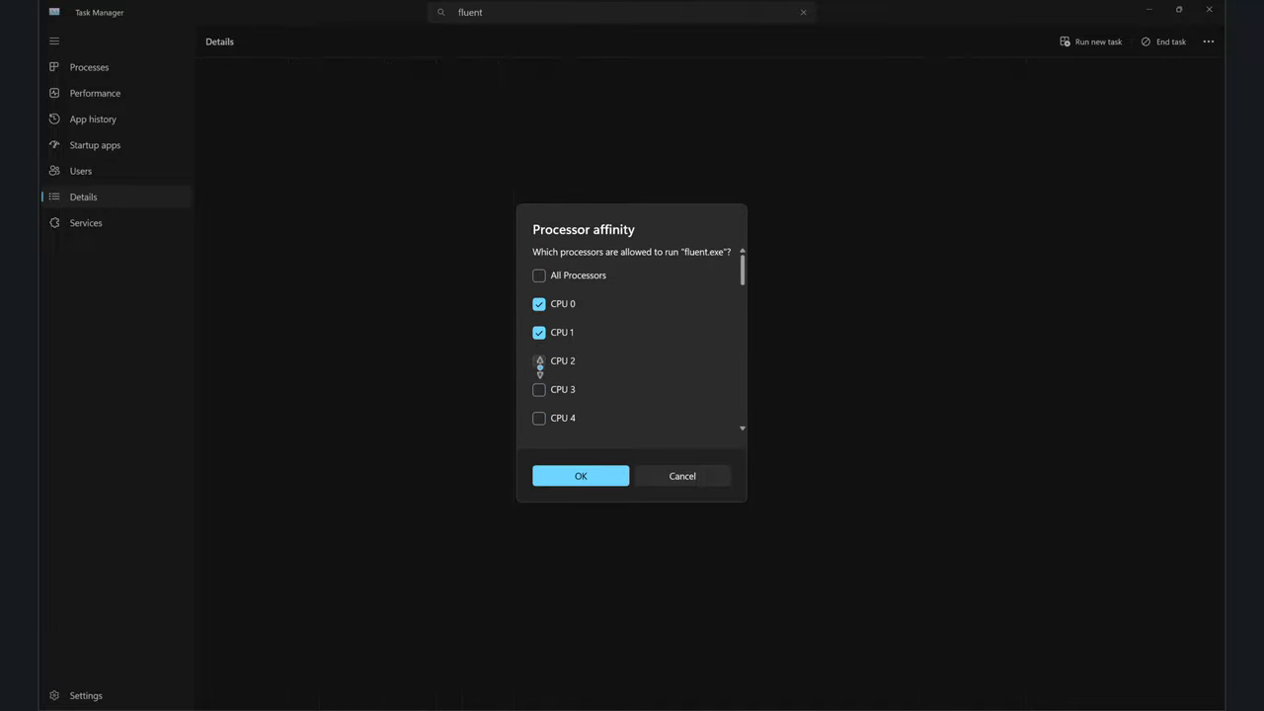
pyautogui.click(538, 361)
pyautogui.scroll(-1, 538, 360)
pyautogui.click(538, 333)
pyautogui.click(538, 361)
pyautogui.scroll(-1, 538, 361)
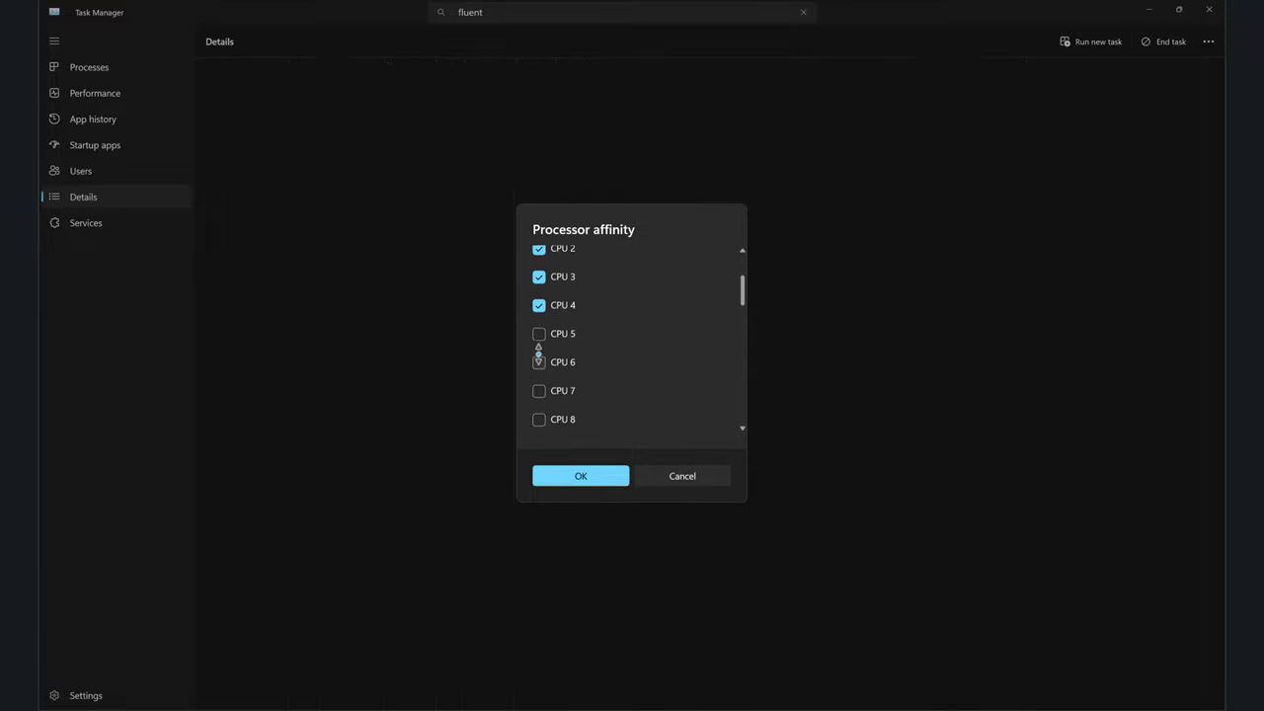
pyautogui.click(538, 332)
pyautogui.click(538, 361)
pyautogui.click(539, 390)
pyautogui.scroll(-2, 539, 385)
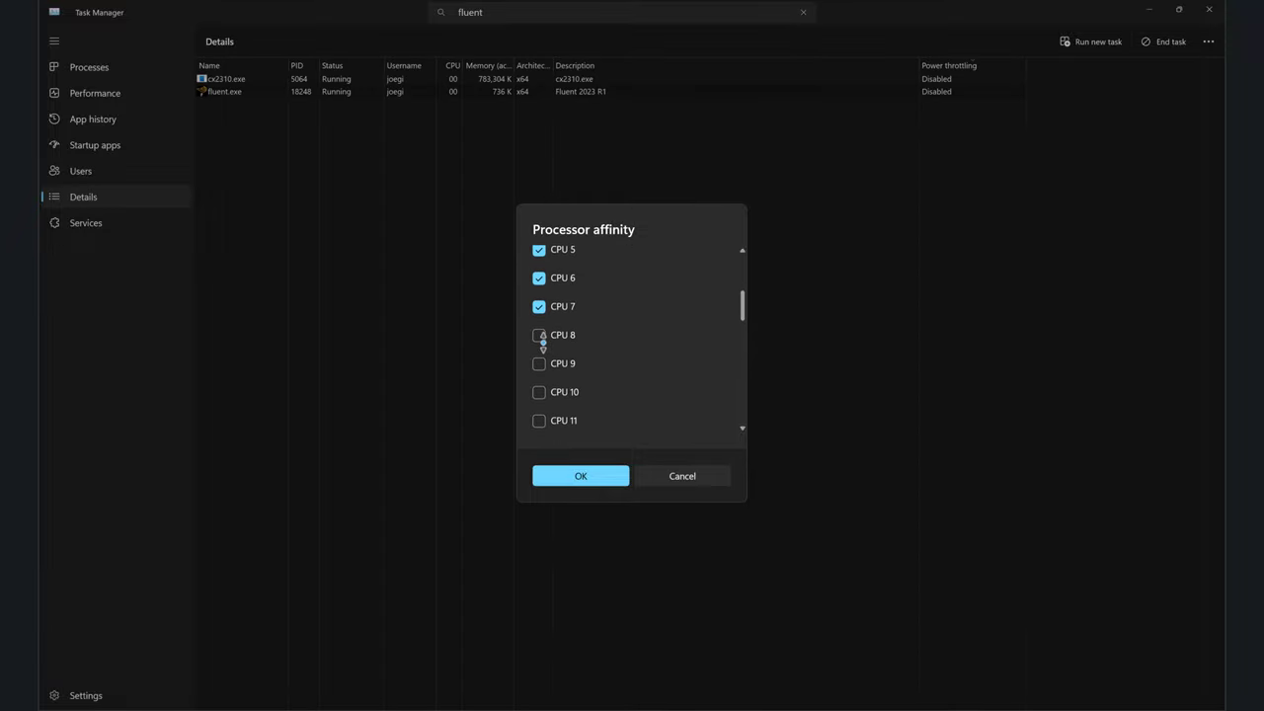
pyautogui.click(538, 334)
pyautogui.click(539, 364)
pyautogui.click(538, 392)
pyautogui.scroll(-1, 538, 385)
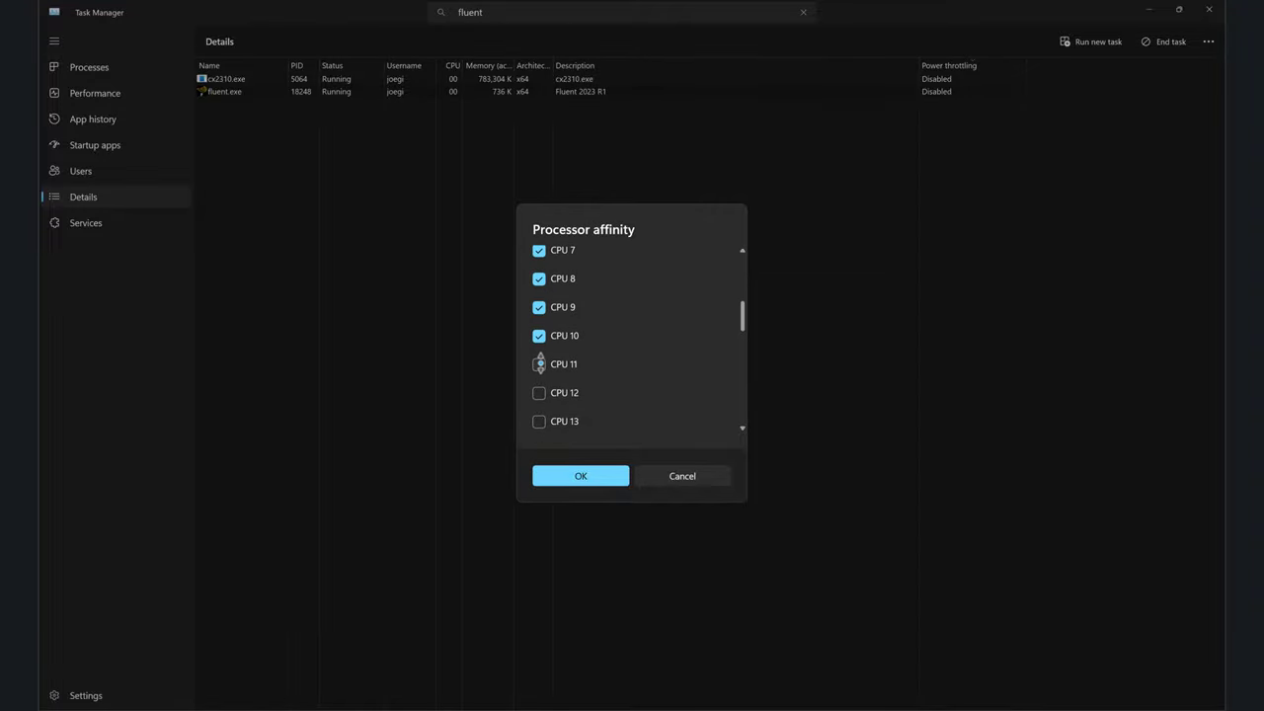
pyautogui.click(538, 363)
pyautogui.click(538, 392)
pyautogui.scroll(-1, 538, 392)
pyautogui.click(541, 365)
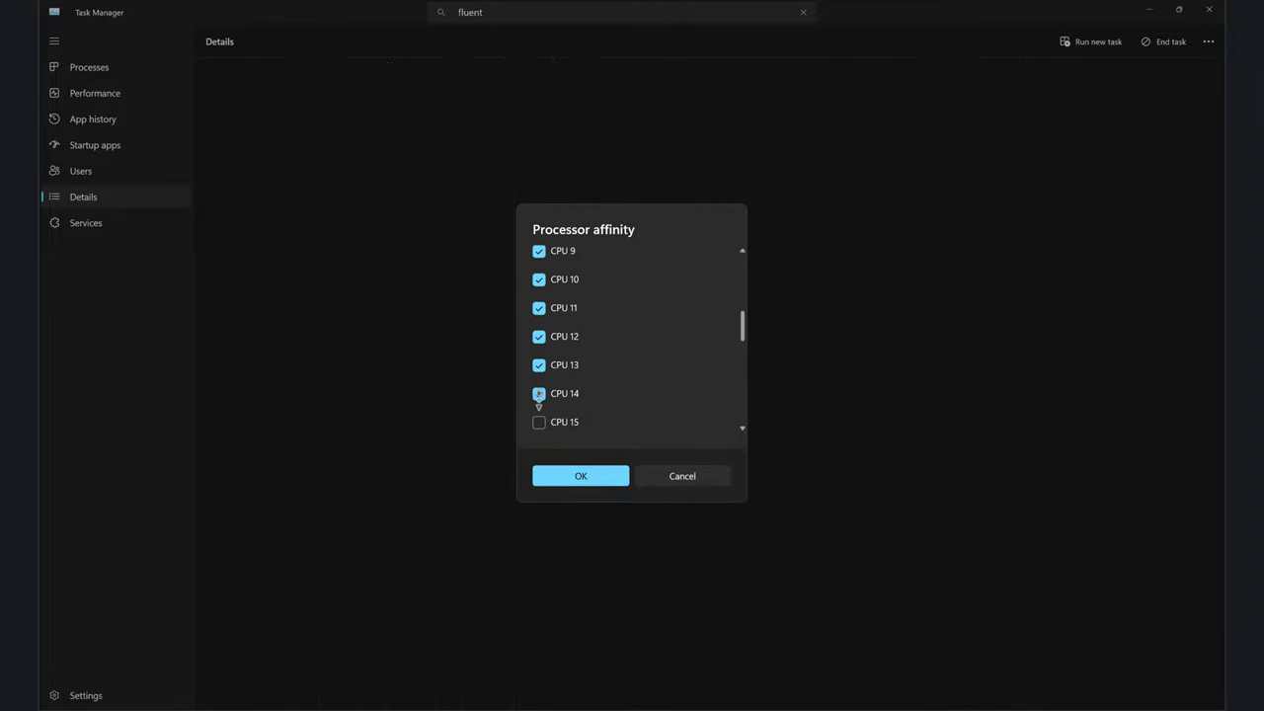
pyautogui.click(540, 393)
pyautogui.scroll(-1, 540, 393)
pyautogui.click(539, 365)
pyautogui.scroll(2, 596, 305)
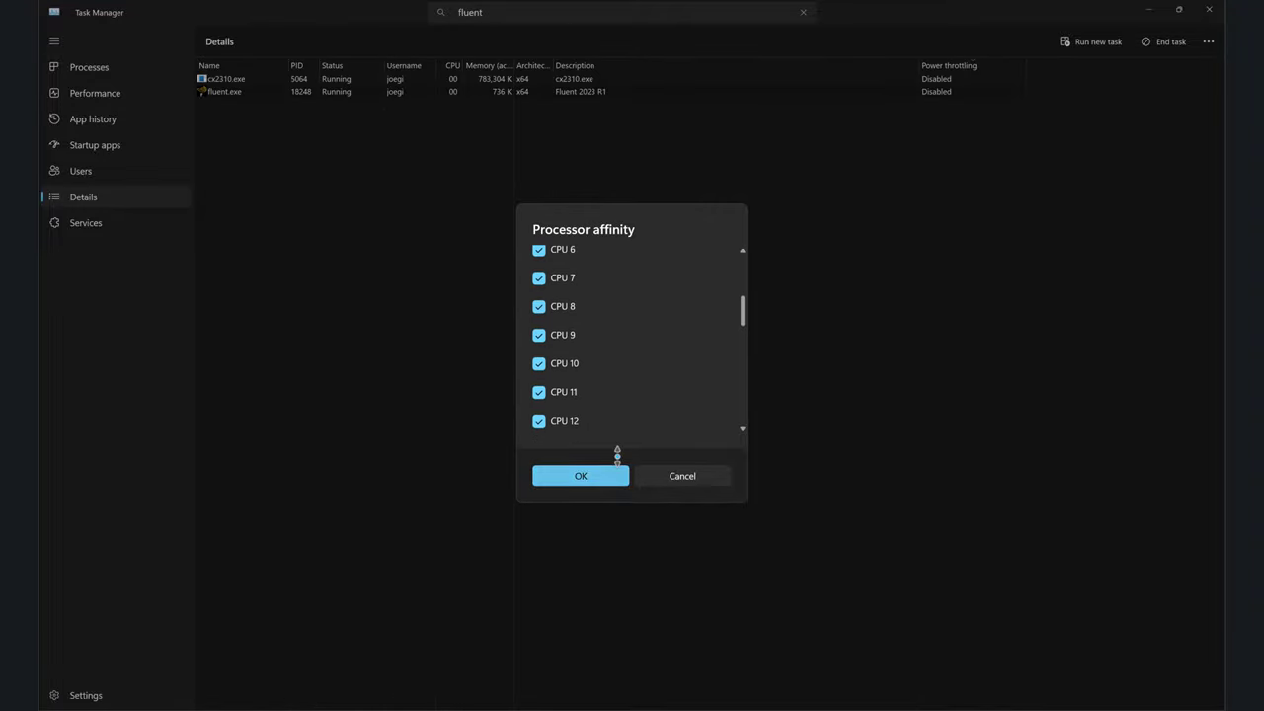
pyautogui.scroll(5, 607, 361)
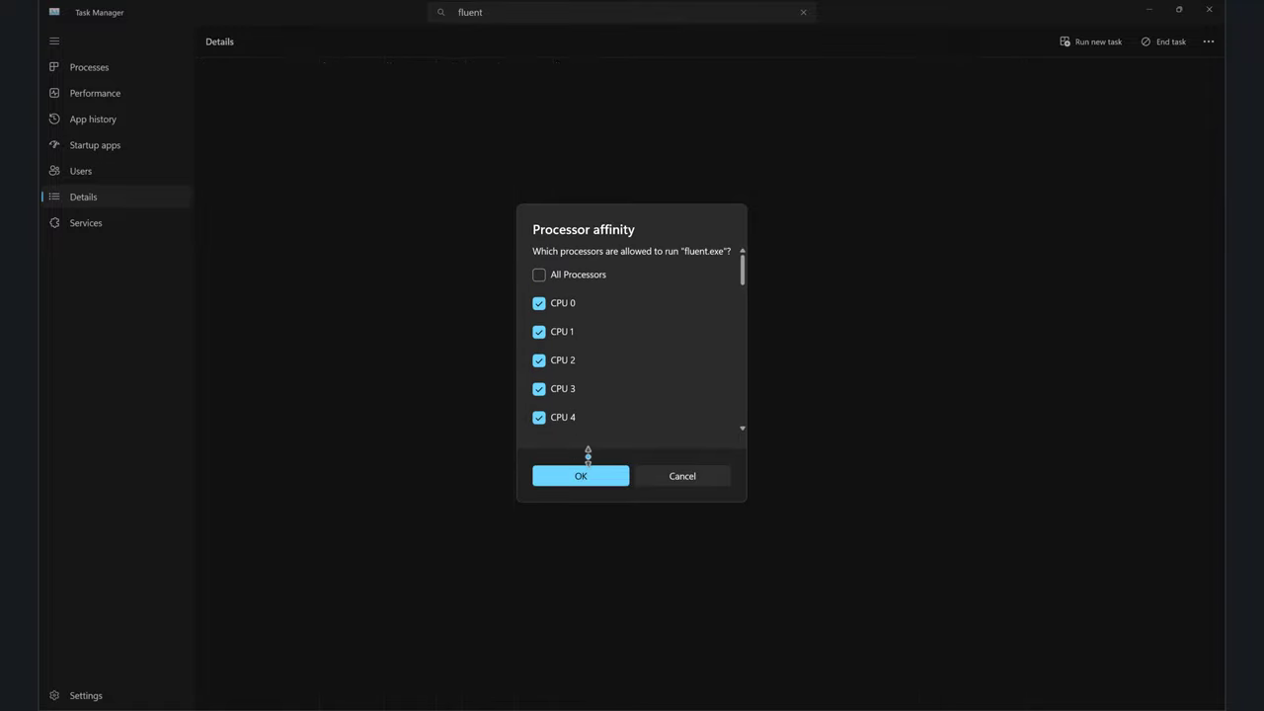
pyautogui.click(583, 475)
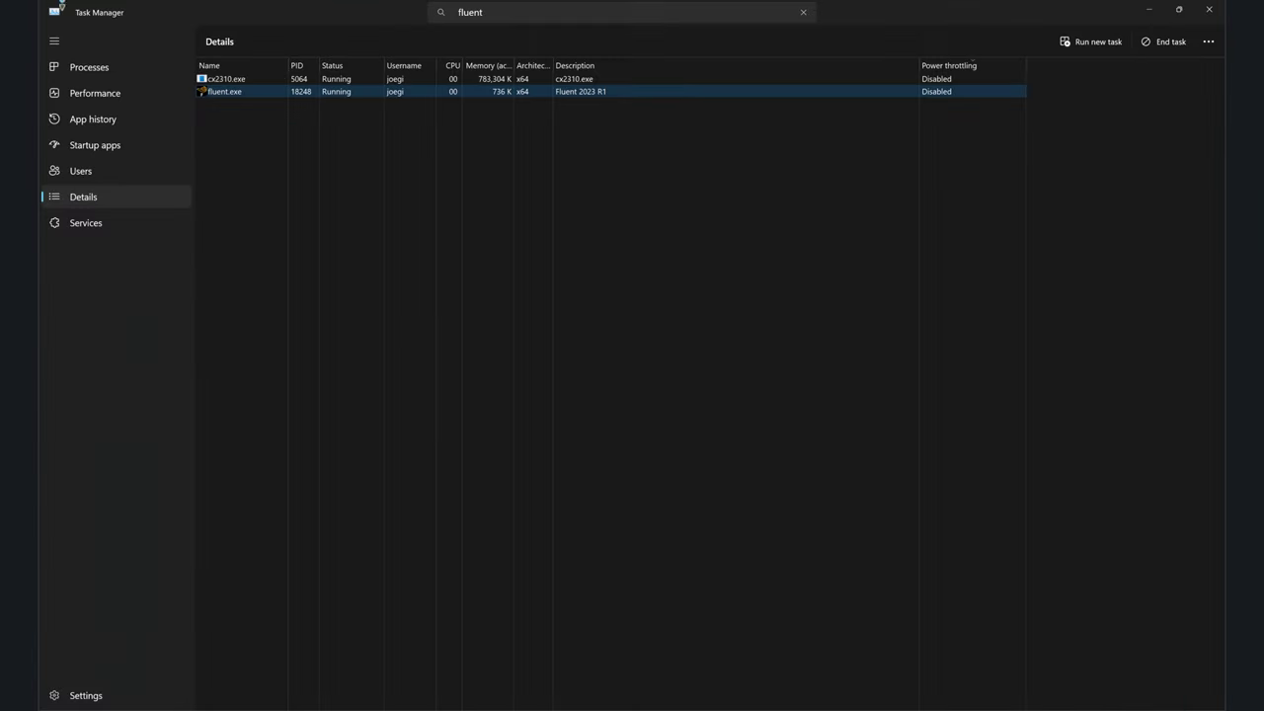
# View the utilisation graphs of the logical processors, and minimize Task Manager to return to the desktop.
pyautogui.click(74, 93)
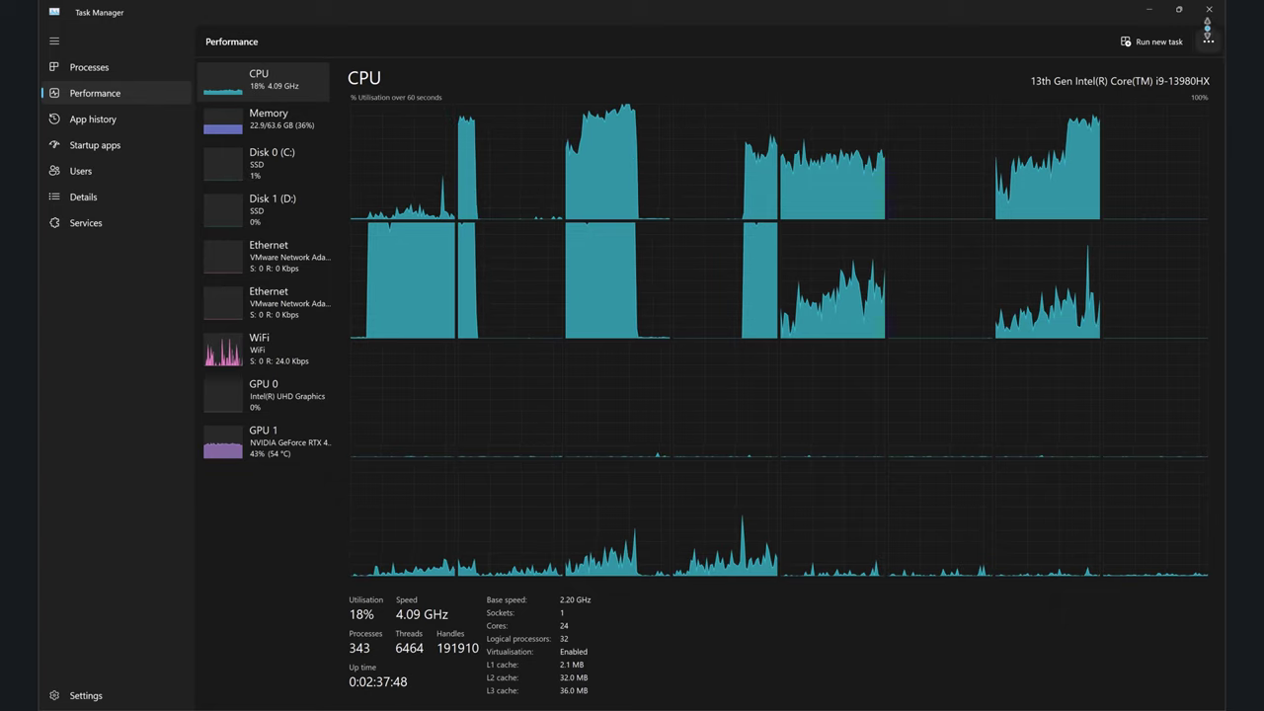
pyautogui.click(1148, 9)
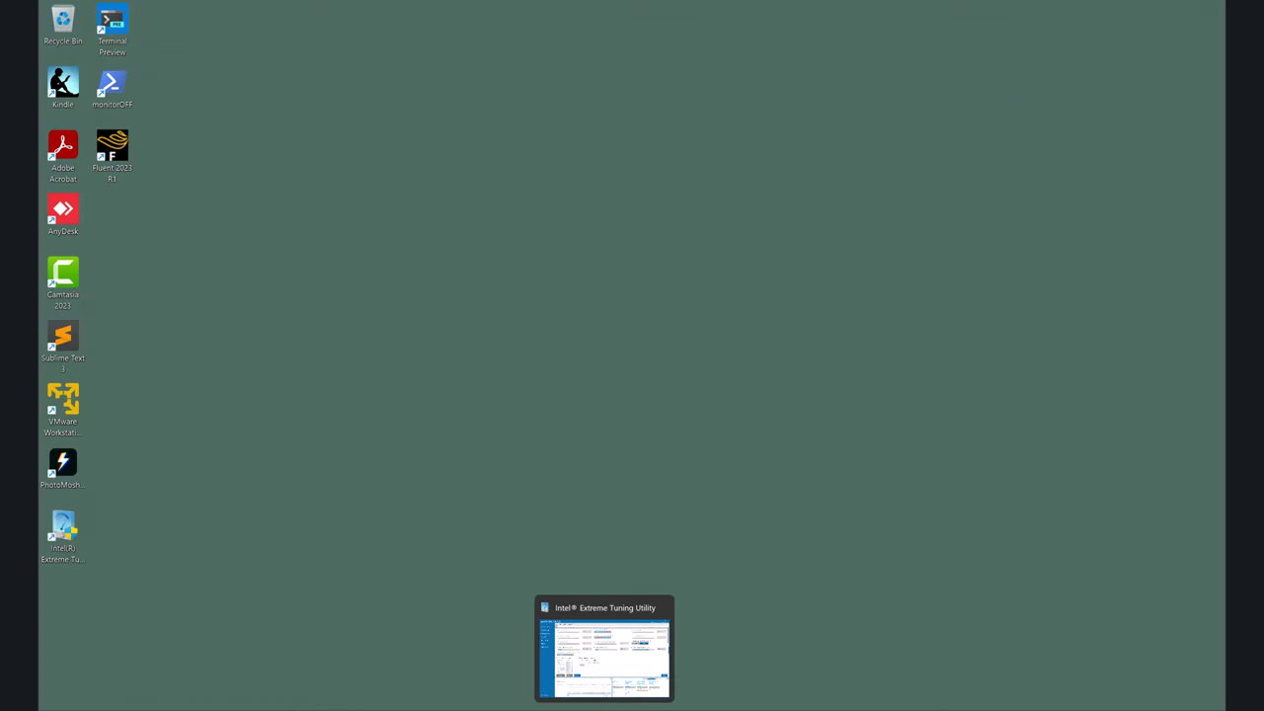
pyautogui.click(490, 710)
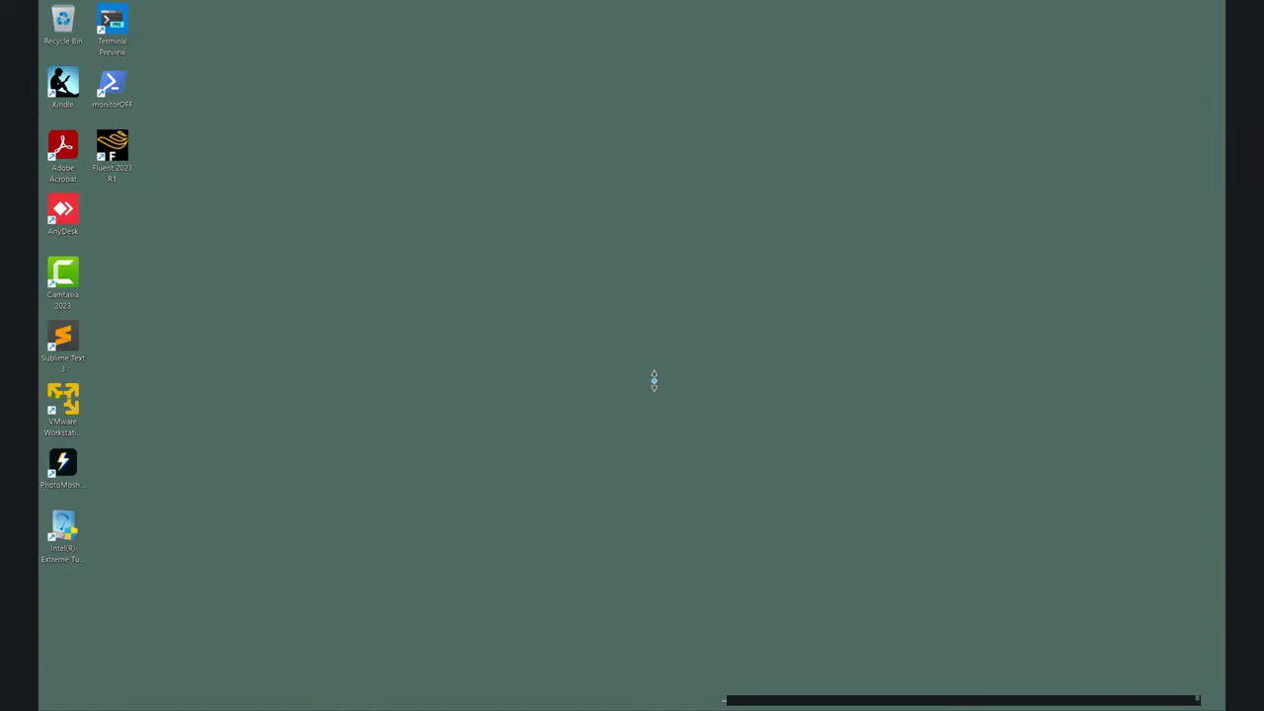
# Run the Fluent 2023 R1 desktop shortcut as administrator and start a 3D double-precision Solution session with 6 solver processes.
pyautogui.rightClick(112, 156)
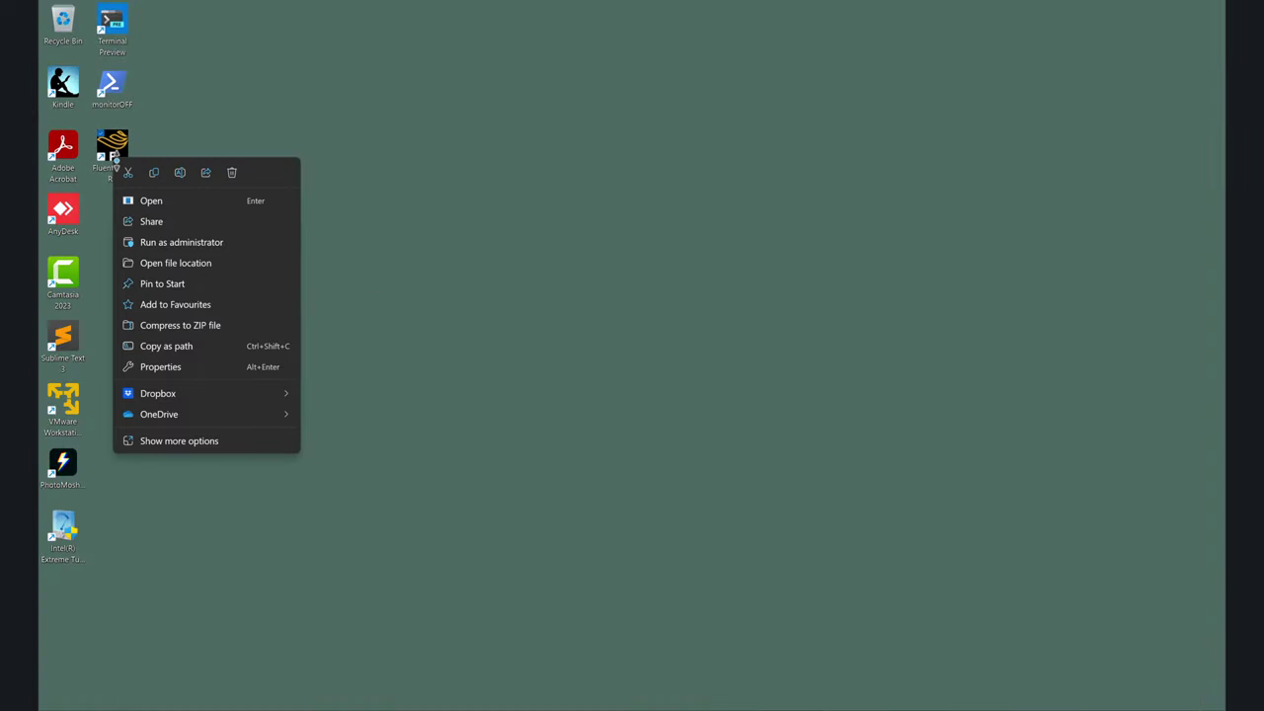
pyautogui.click(169, 240)
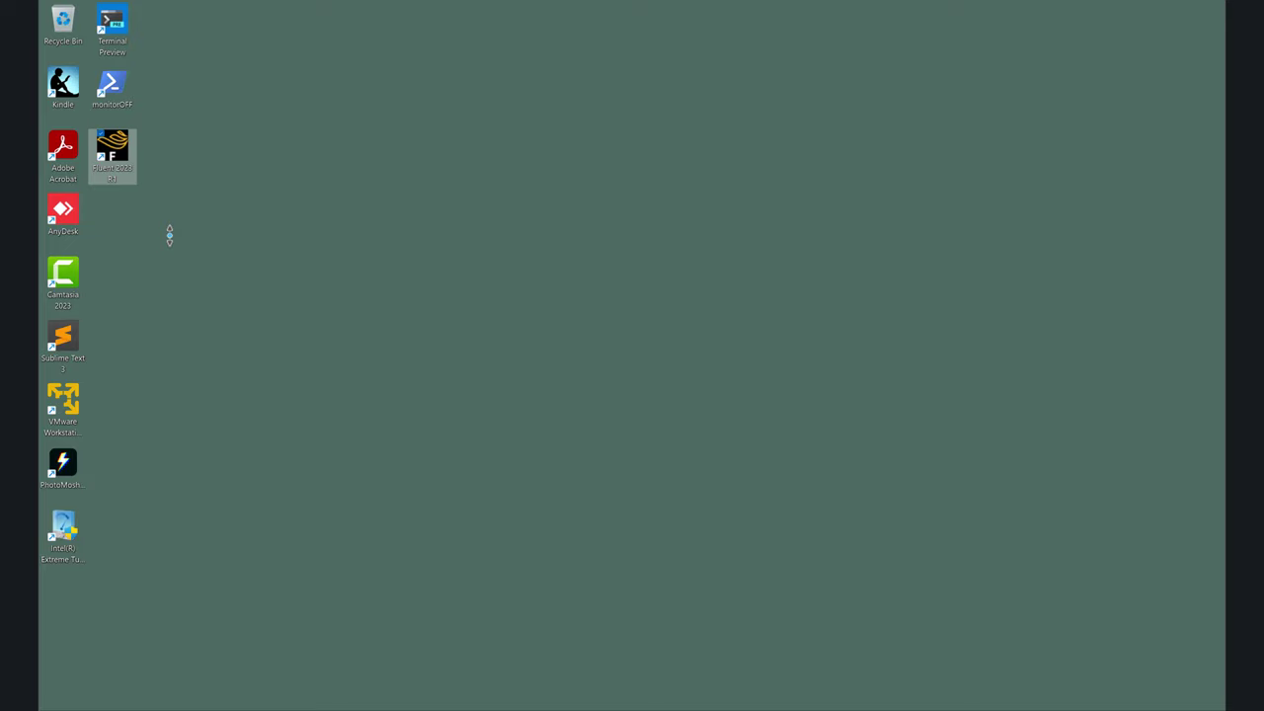
pyautogui.click(559, 456)
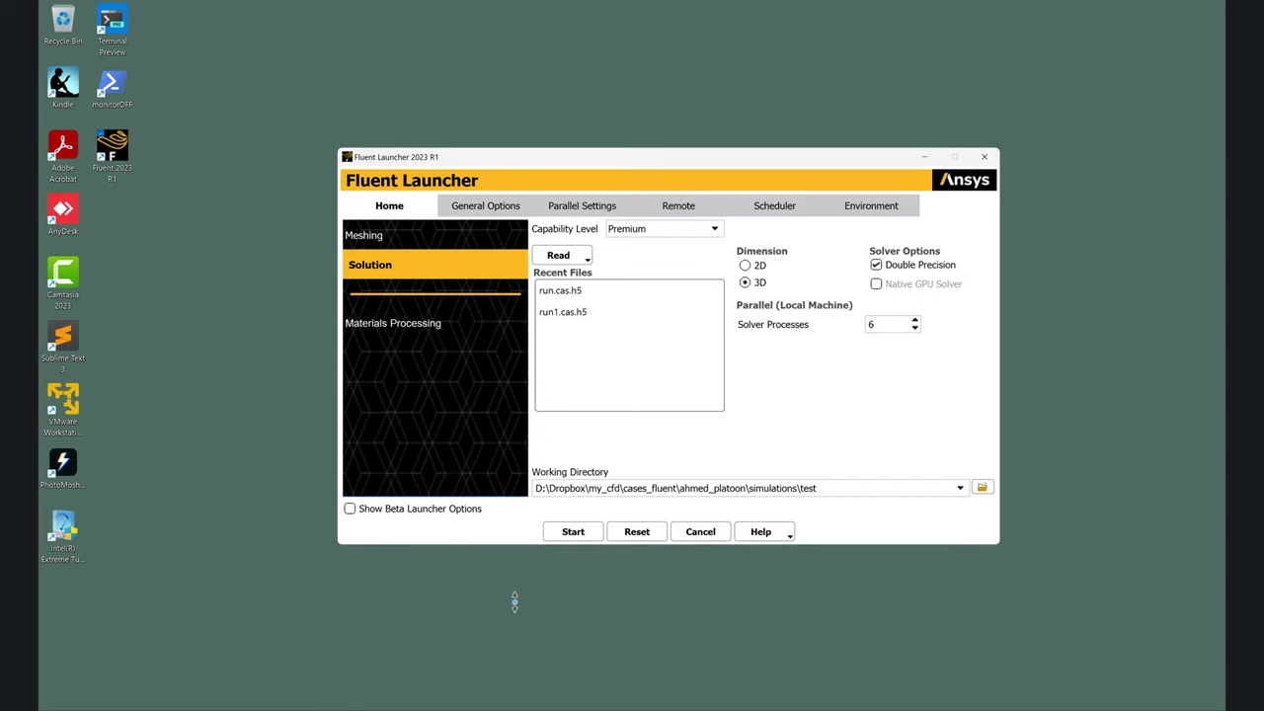
pyautogui.click(573, 531)
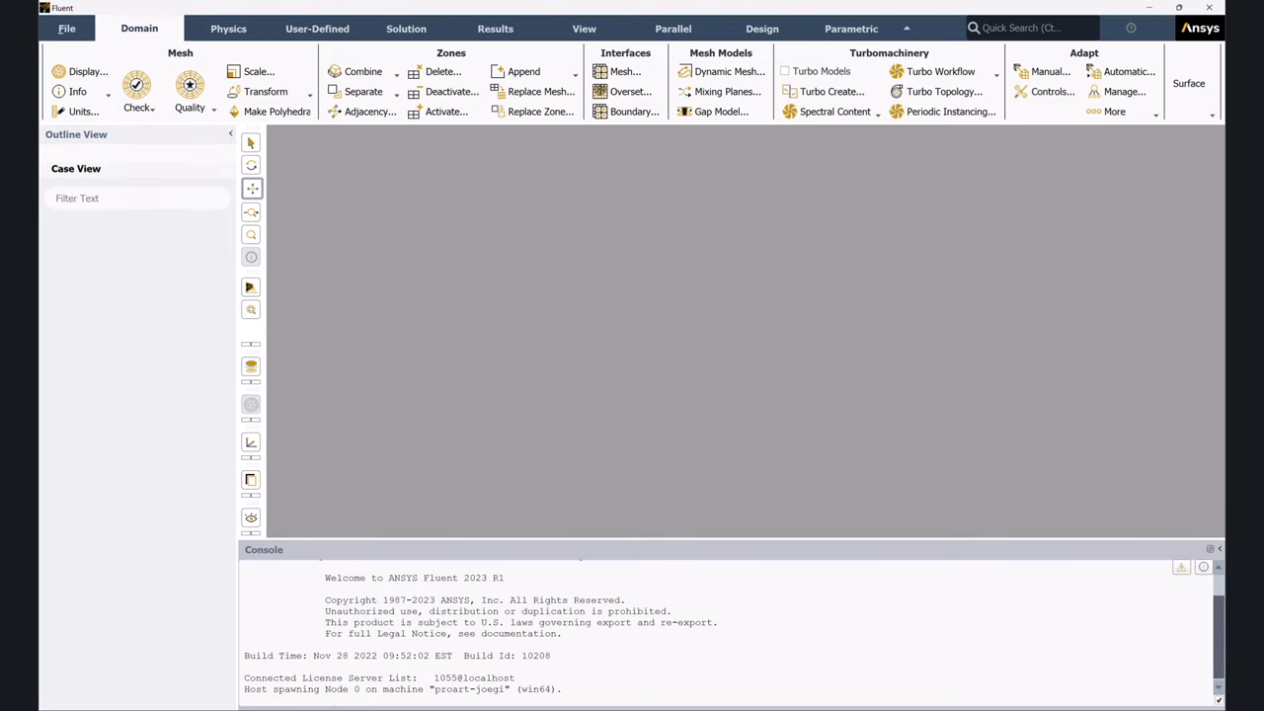
# Switch to Task Manager's process details, set the priority of the newly started fluent.exe to High and confirm the change.
pyautogui.hotkey('alt', 'Tab')
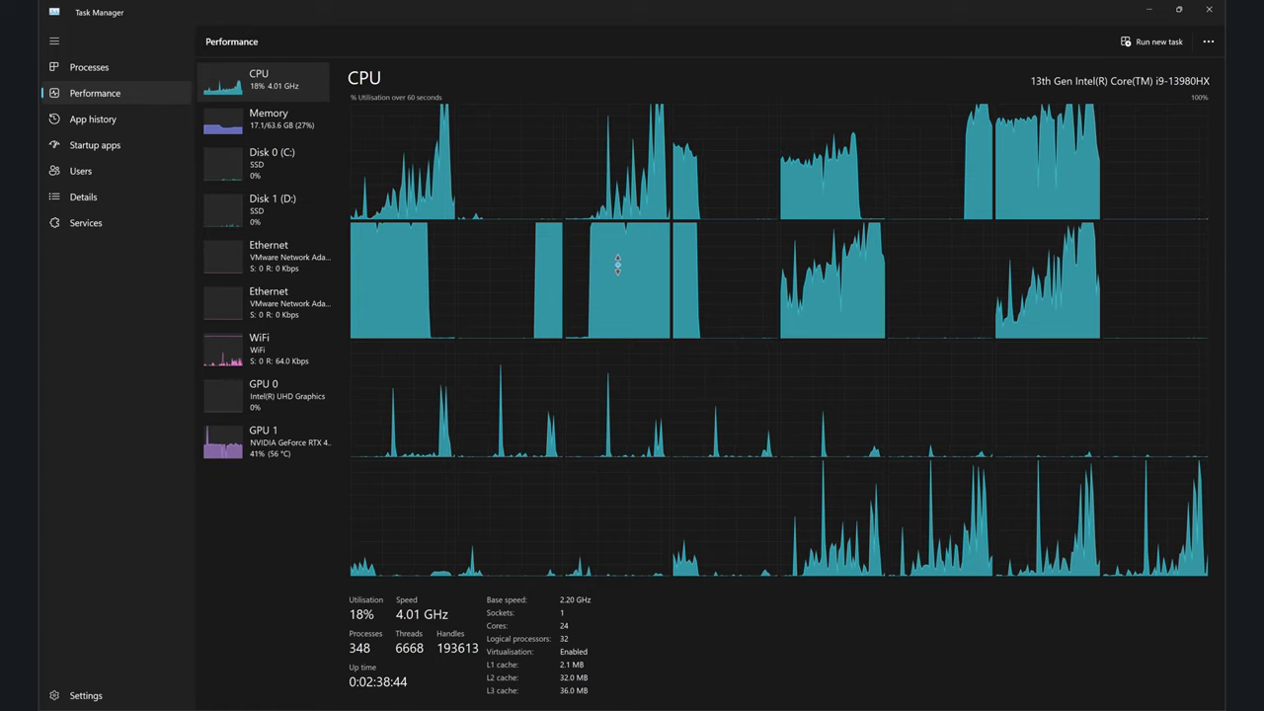
pyautogui.click(84, 197)
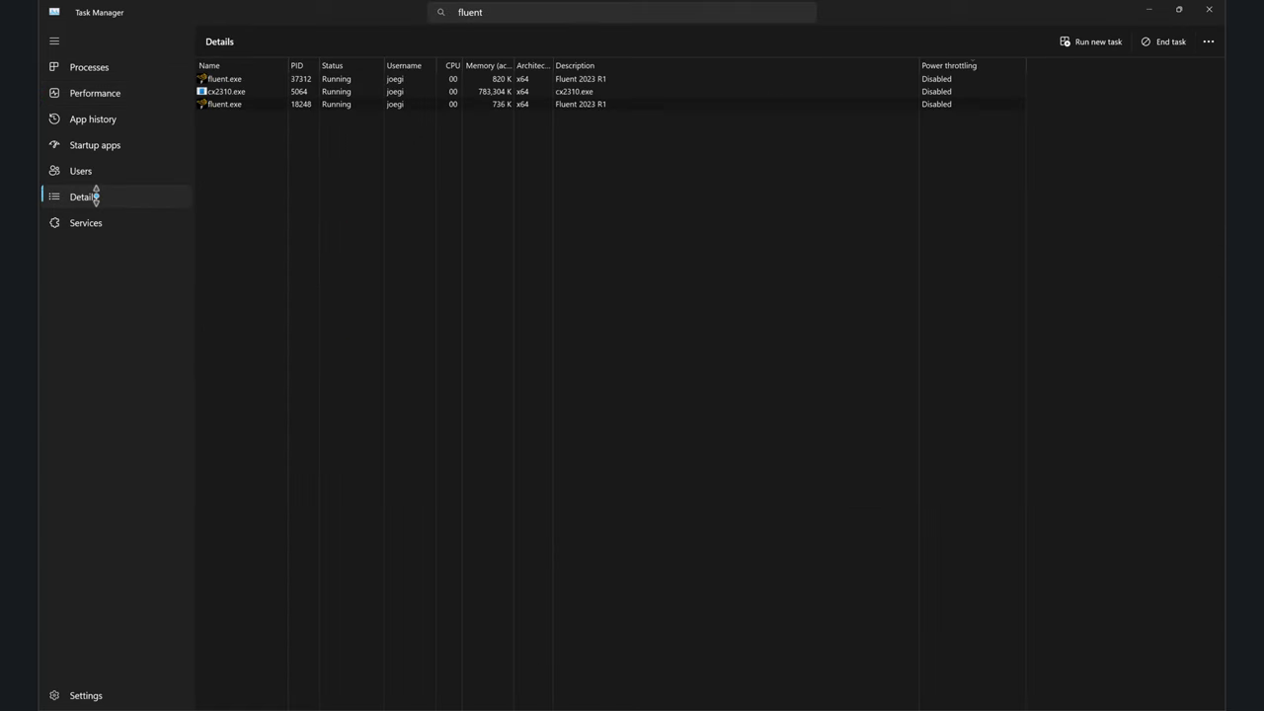
pyautogui.click(242, 79)
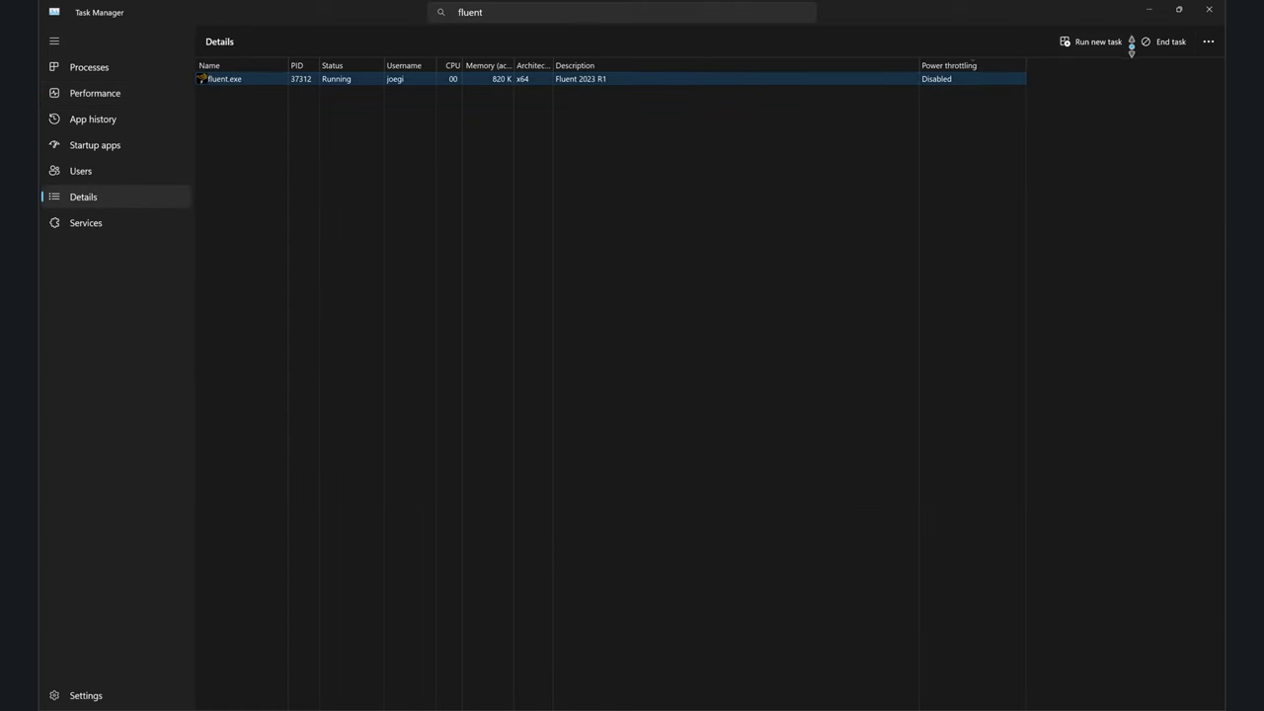
pyautogui.rightClick(832, 78)
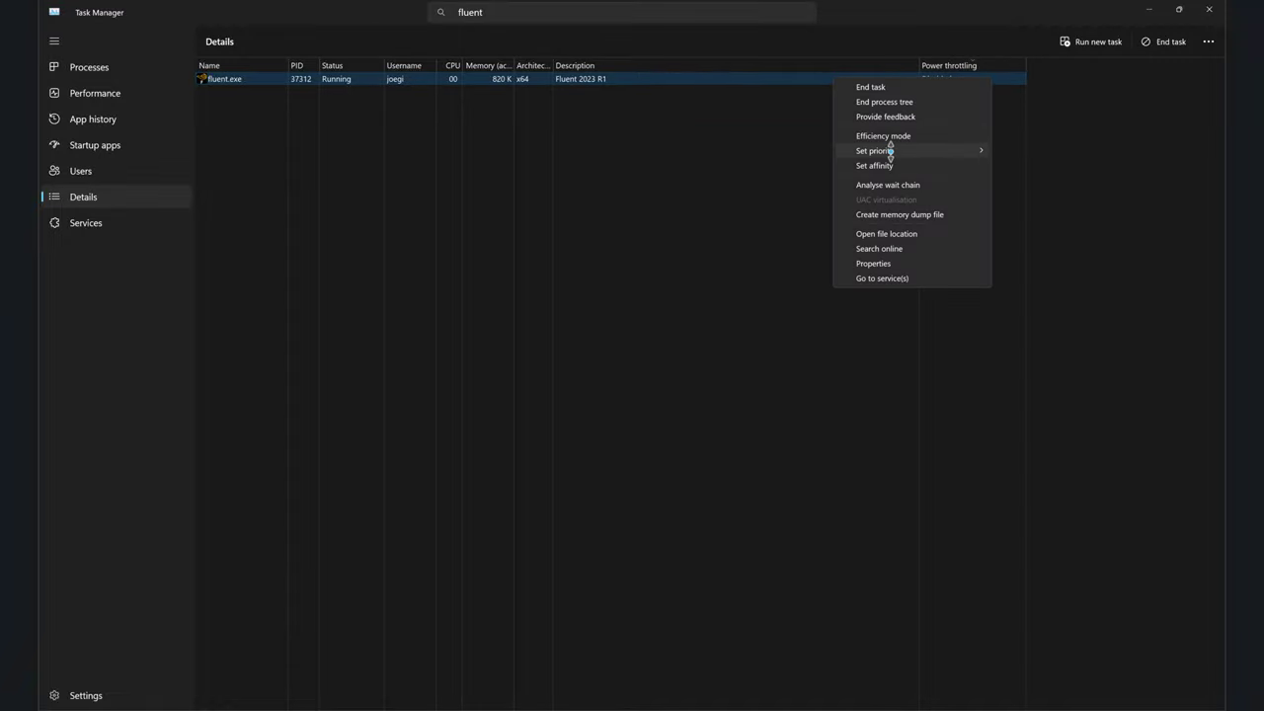
pyautogui.moveTo(892, 151)
pyautogui.click(1027, 167)
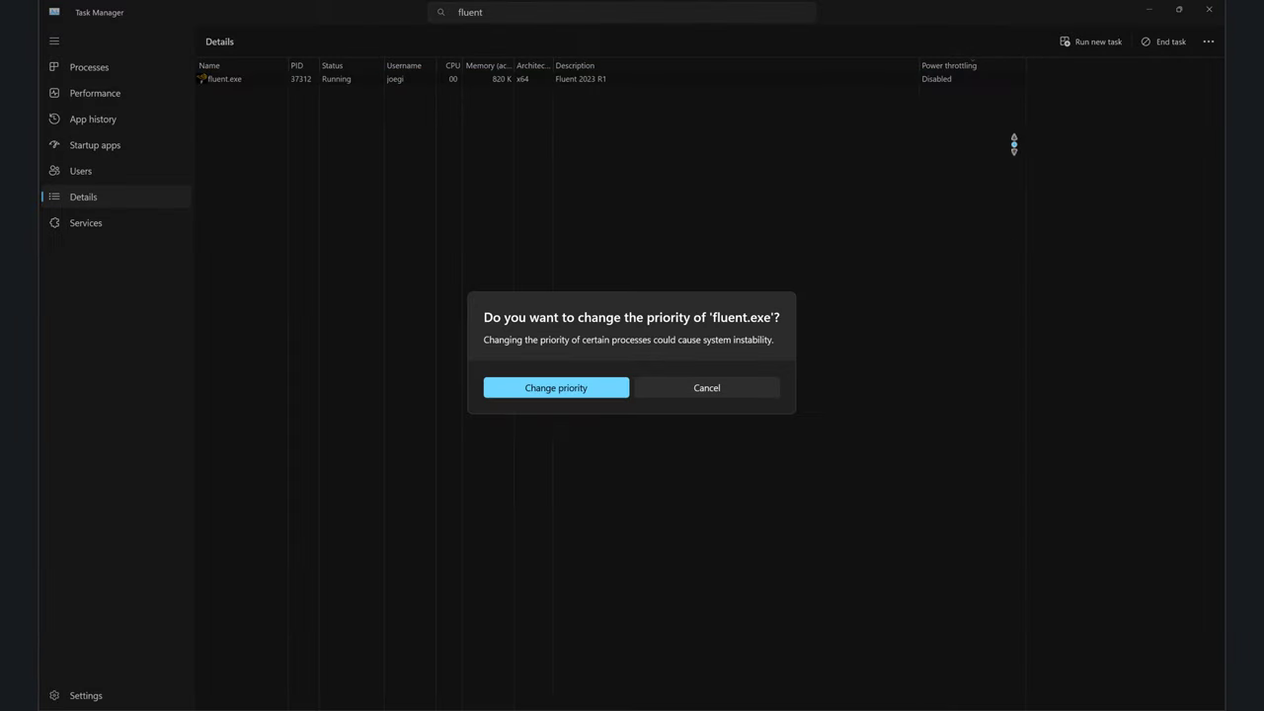
pyautogui.click(619, 399)
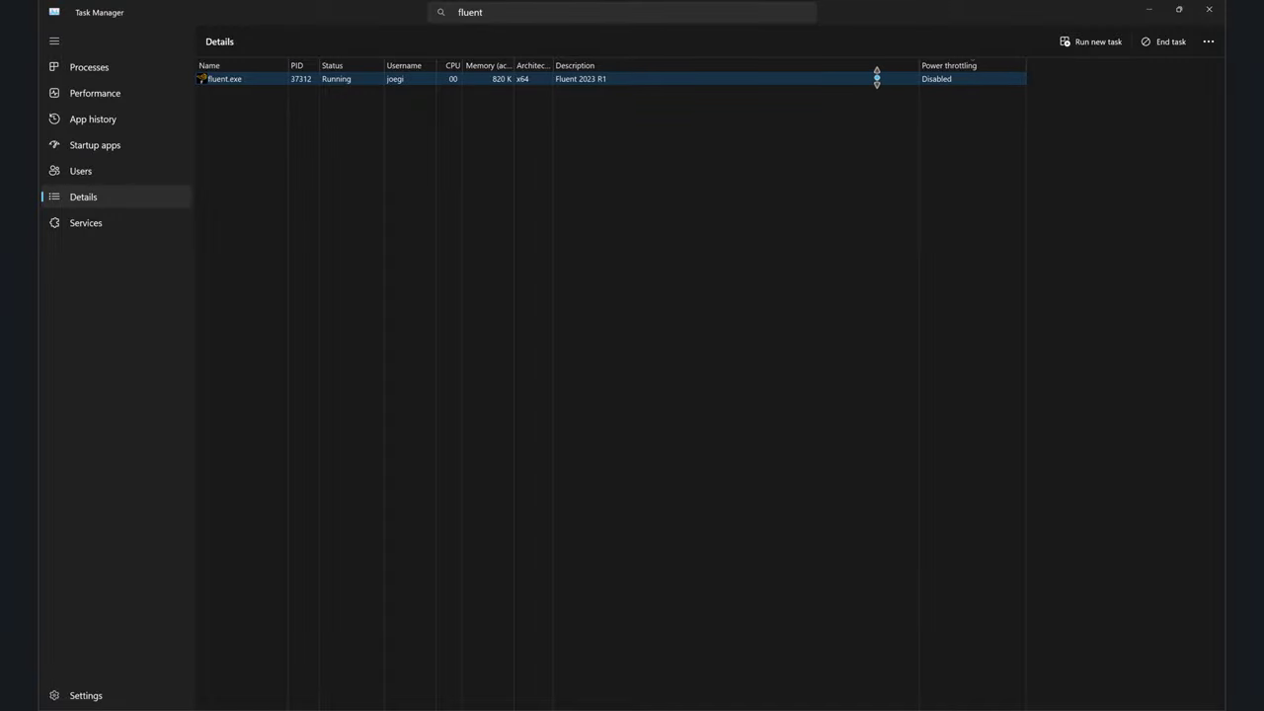
# Open the processor affinity settings of the newly started fluent.exe.
pyautogui.rightClick(876, 78)
pyautogui.click(904, 166)
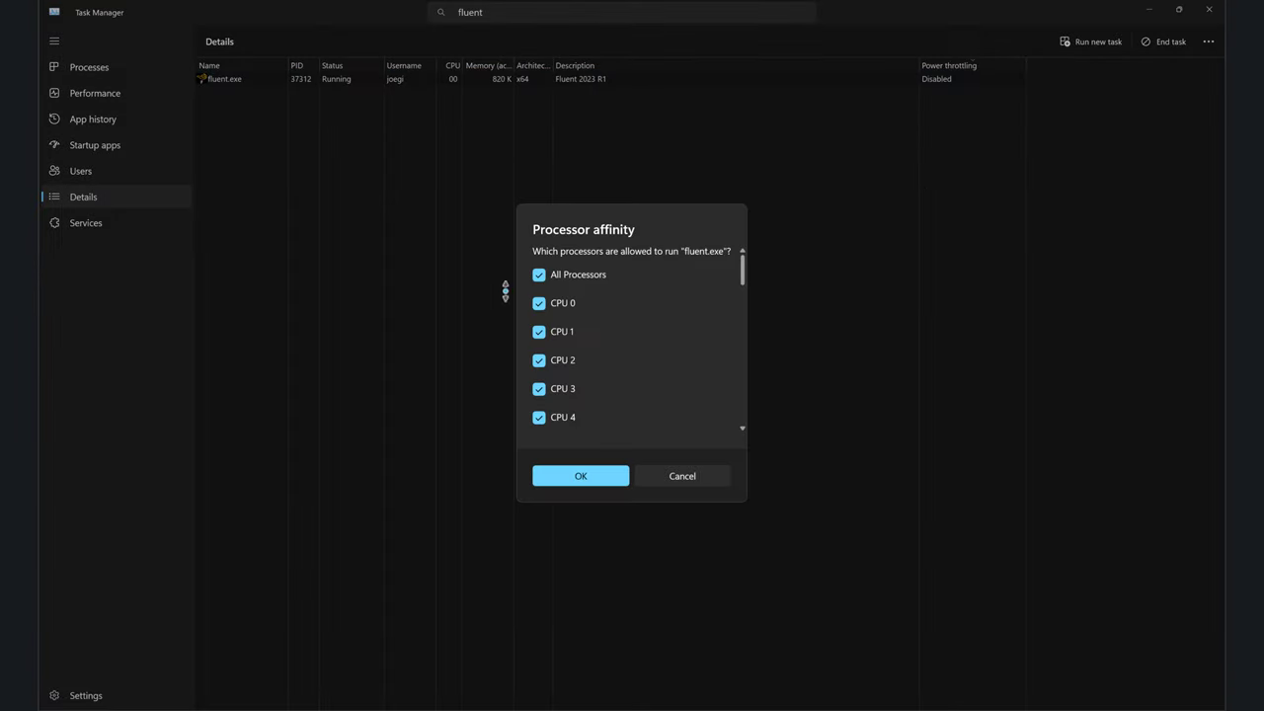